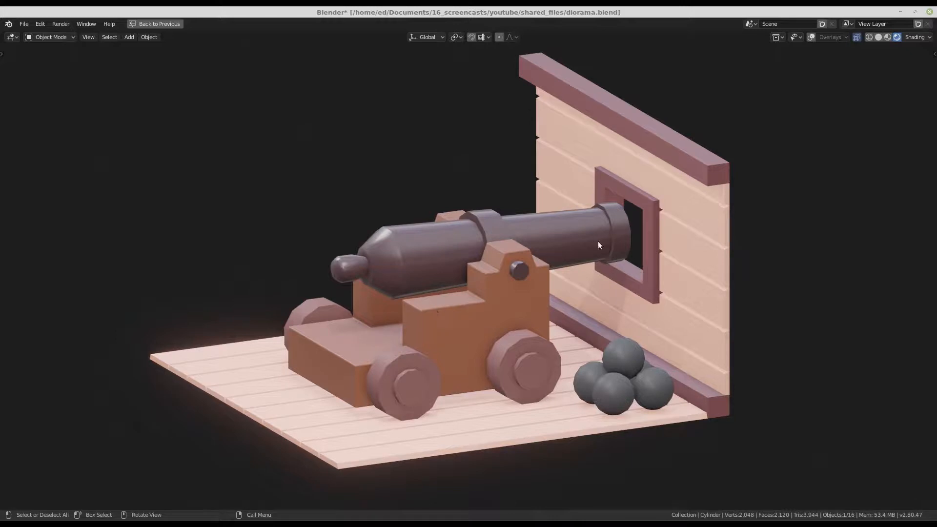
# Step: Examine the finished ship cannon diorama from several angles, including the barrel, stepped carriage, wheels, cannonballs and hull wall
pyautogui.moveTo(425, 304); pyautogui.dragTo(467, 320, button='middle')
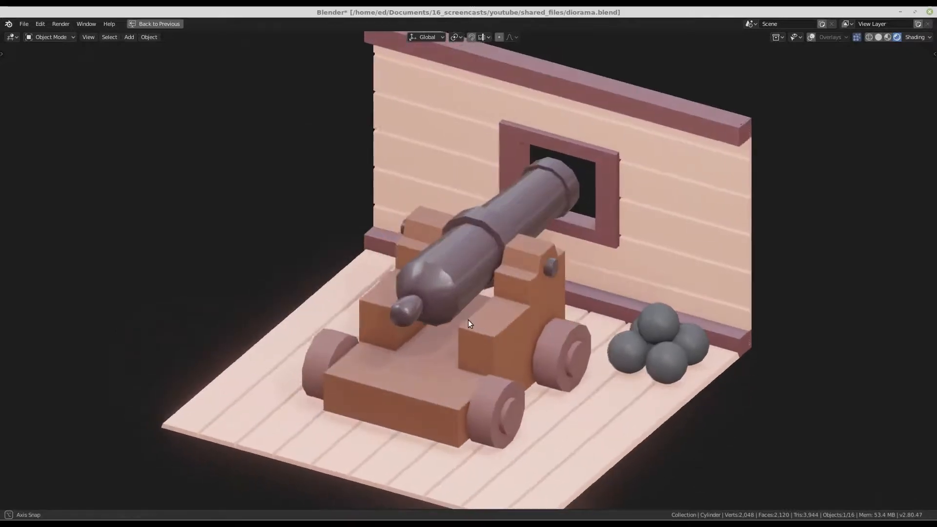
pyautogui.scroll(2, 467, 320)
pyautogui.moveTo(536, 235); pyautogui.dragTo(534, 215, button='middle')
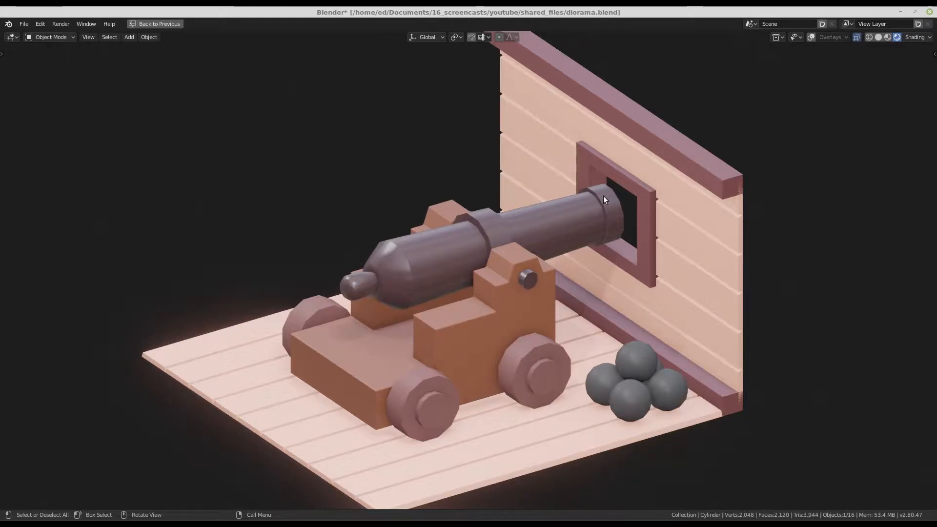
pyautogui.moveTo(508, 255); pyautogui.dragTo(496, 241, button='middle')
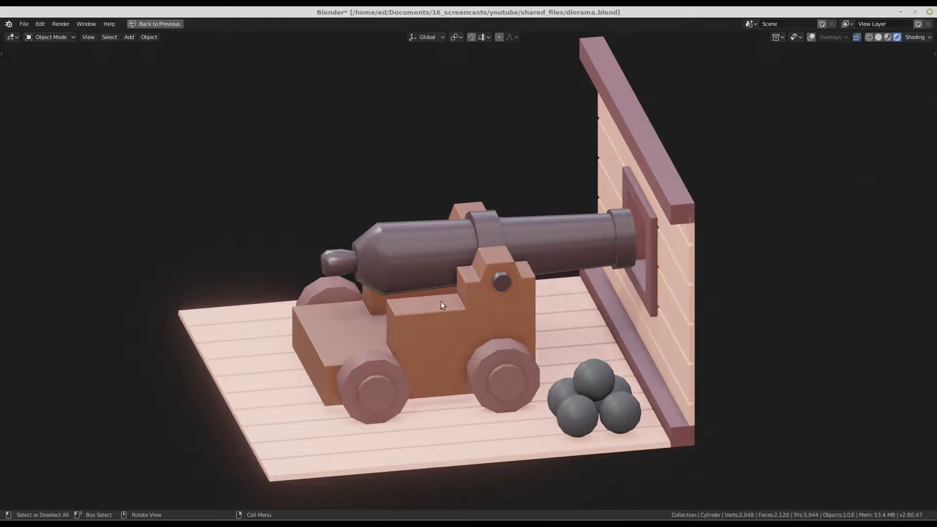
pyautogui.moveTo(441, 301); pyautogui.dragTo(489, 309, button='middle')
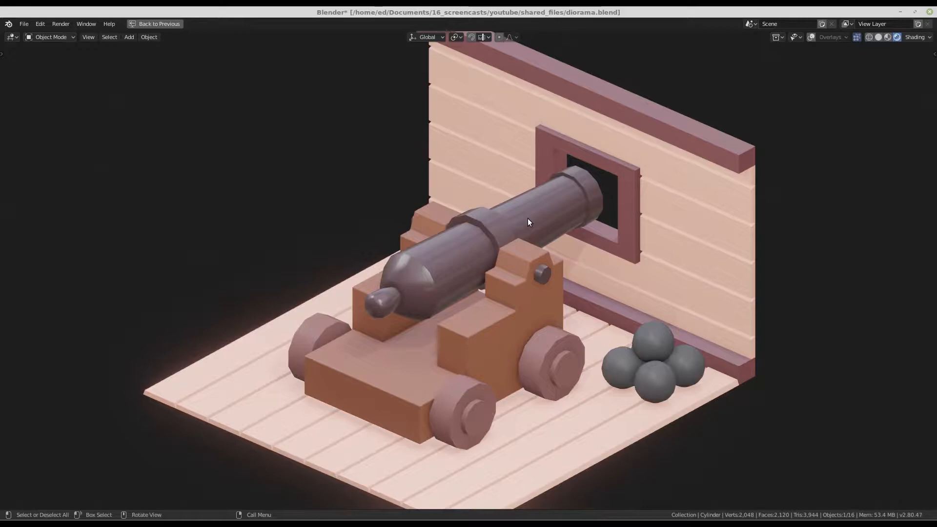
pyautogui.moveTo(522, 224); pyautogui.dragTo(458, 288, button='middle')
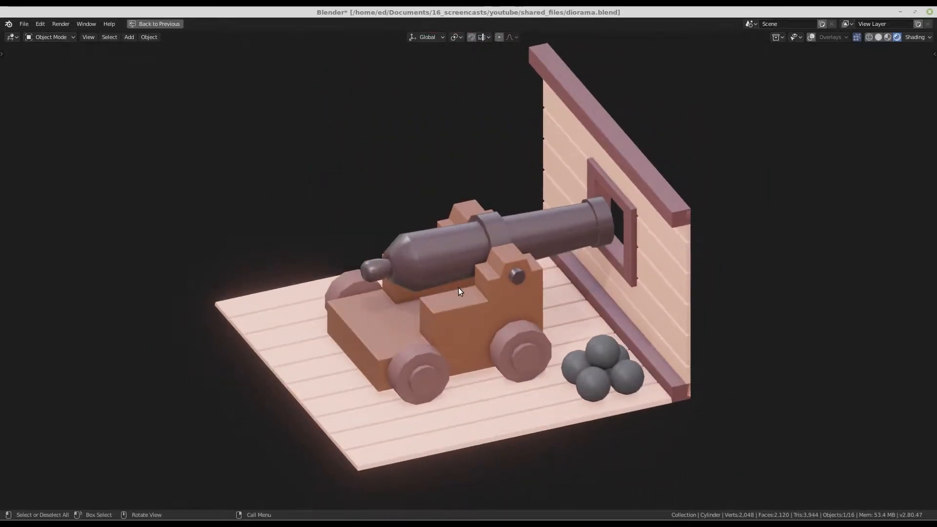
pyautogui.scroll(2, 458, 288)
pyautogui.moveTo(440, 366); pyautogui.dragTo(495, 358, button='middle')
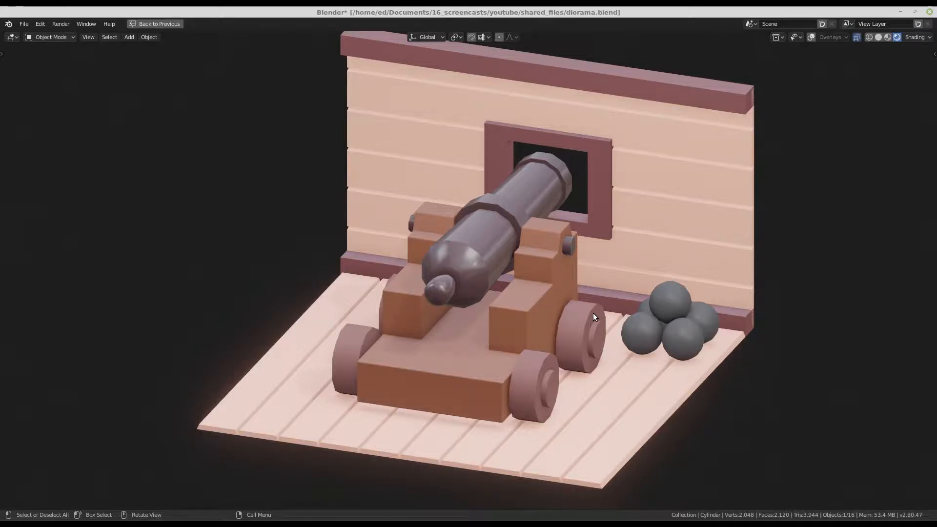
pyautogui.moveTo(560, 332); pyautogui.dragTo(518, 327, button='middle')
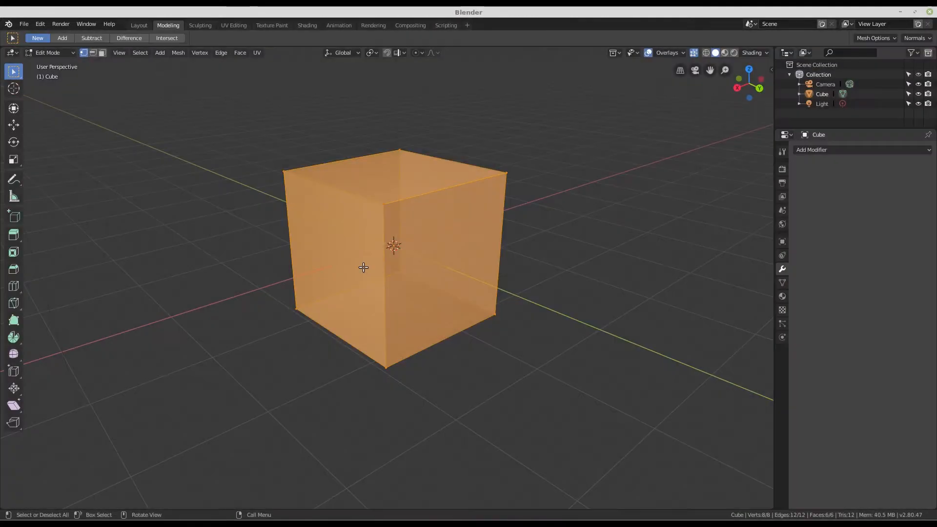
pyautogui.moveTo(364, 244); pyautogui.dragTo(386, 249, button='middle')
pyautogui.moveTo(397, 280); pyautogui.dragTo(395, 300, button='middle')
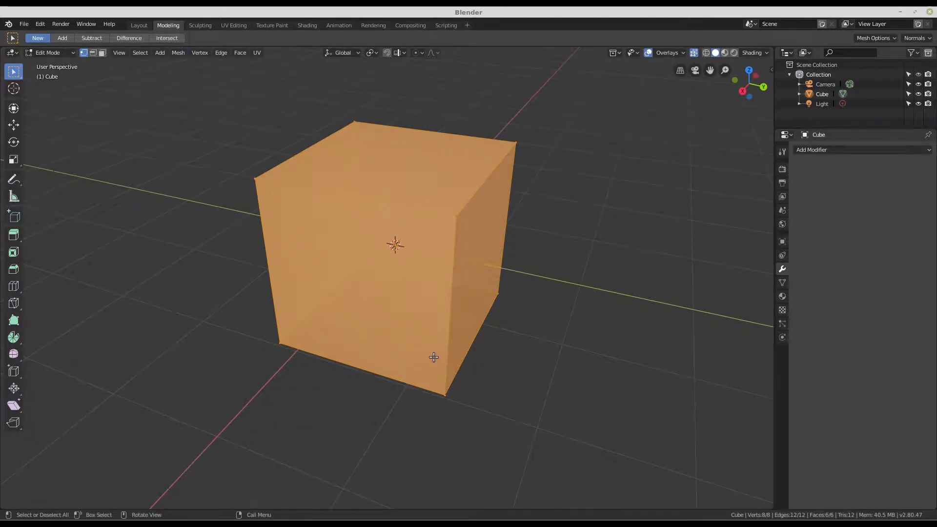
pyautogui.moveTo(433, 358); pyautogui.dragTo(414, 342, button='middle')
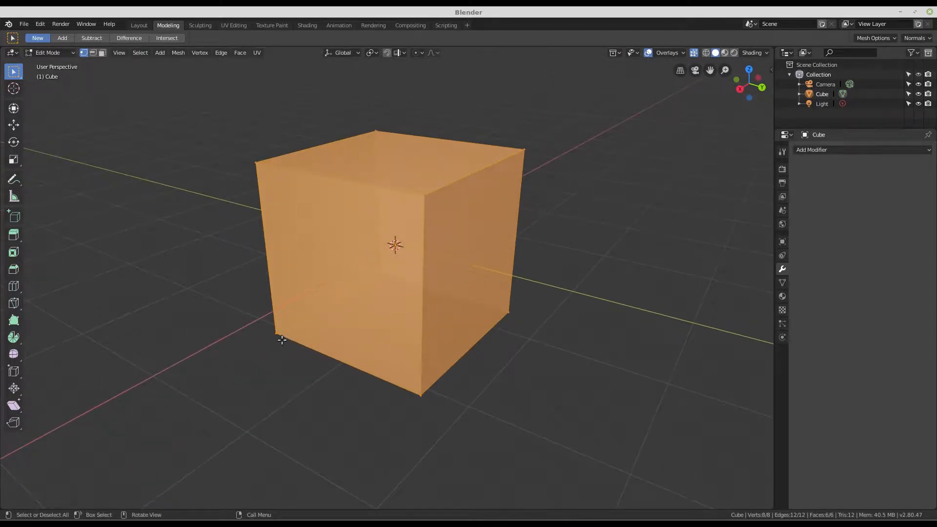
# Step: Switch to Firefox and examine the Britannica cannon photo and the "antique ship cannon" image results
pyautogui.moveTo(257, 524)
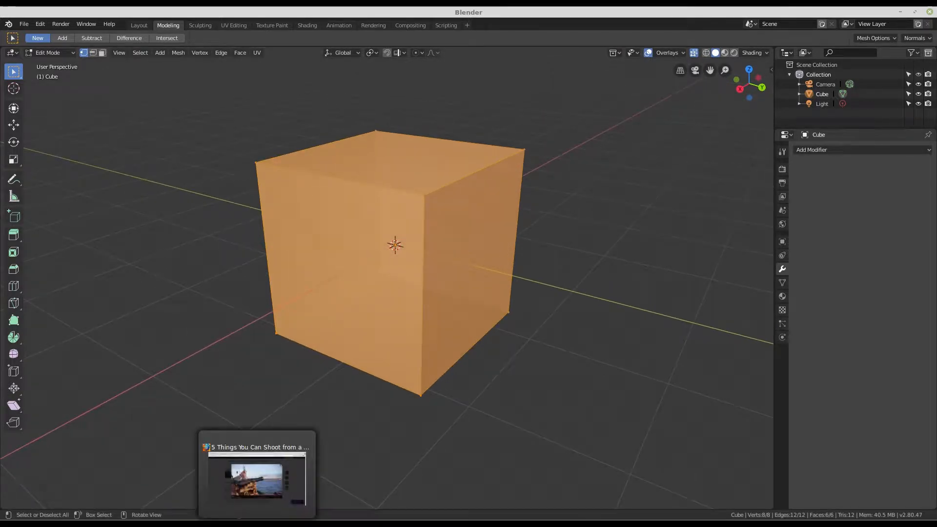
pyautogui.click(257, 479)
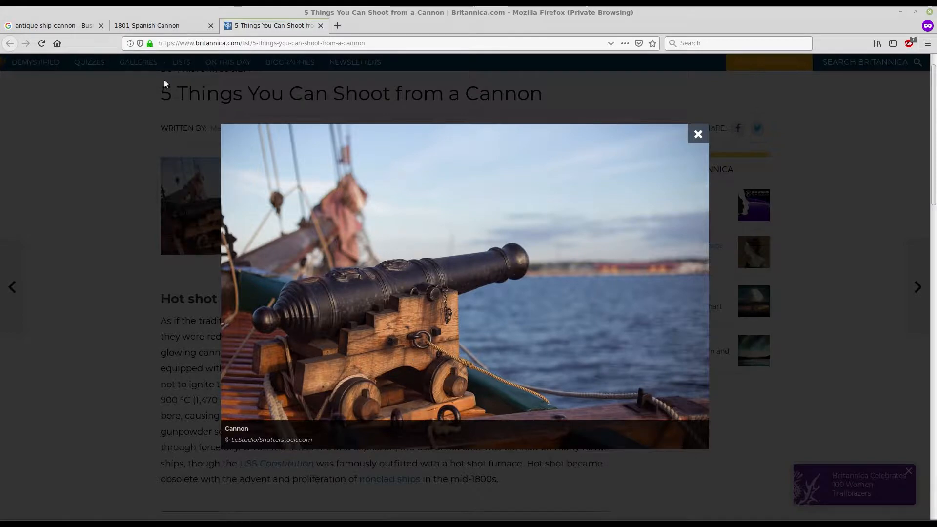
pyautogui.click(46, 23)
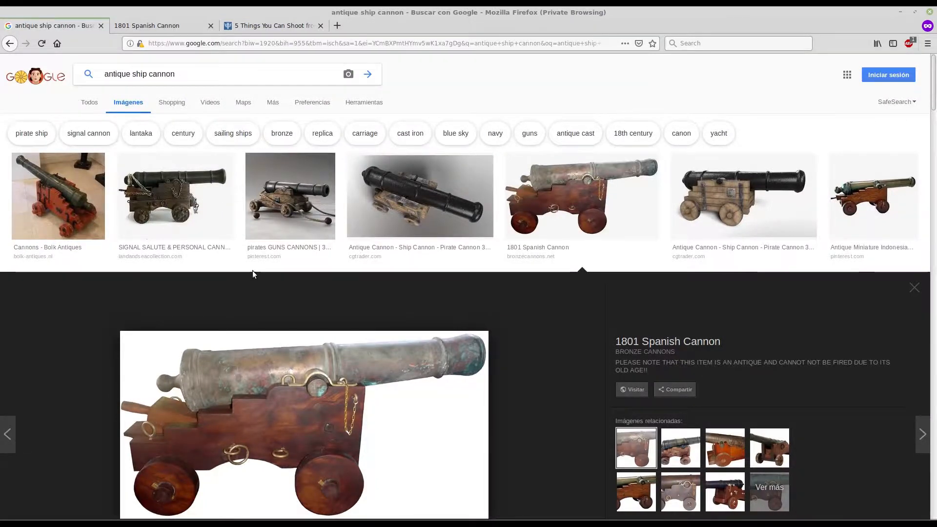
pyautogui.scroll(-2, 251, 267)
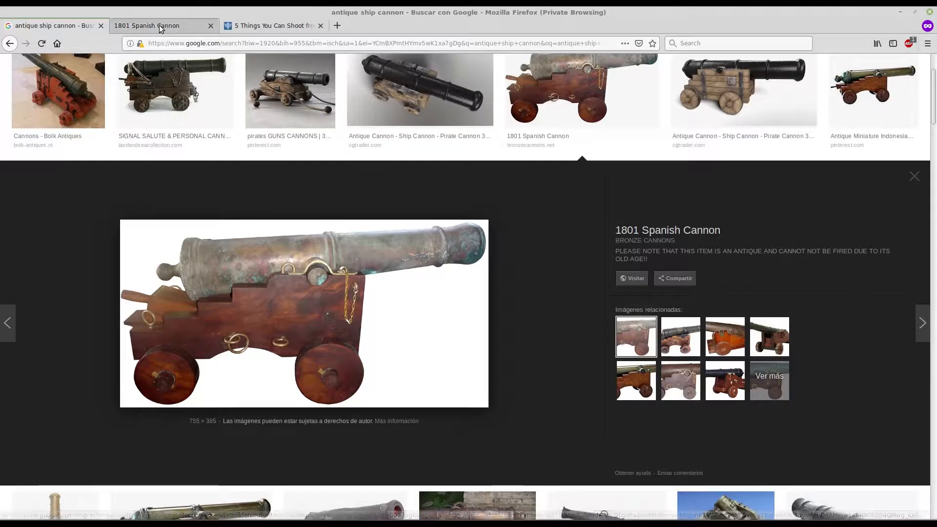
# Step: Study the 1801 Spanish Cannon page's side and barrel photos, and return to the Britannica cannon photo
pyautogui.click(161, 27)
pyautogui.scroll(-5, 311, 218)
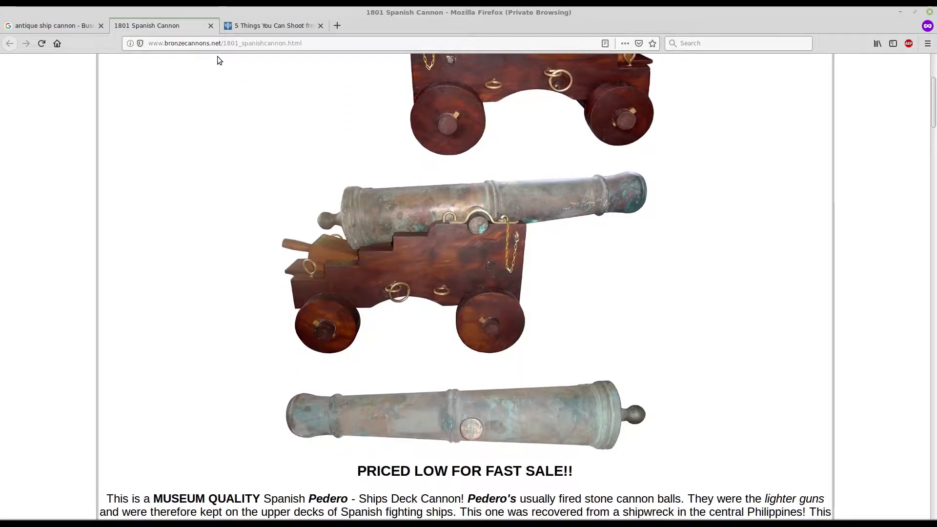
pyautogui.scroll(-3, 333, 246)
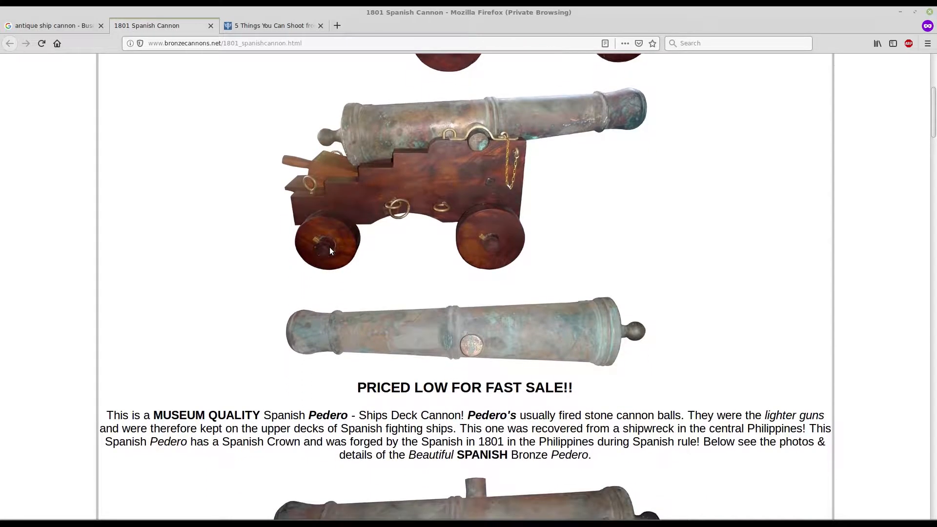
pyautogui.scroll(5, 356, 146)
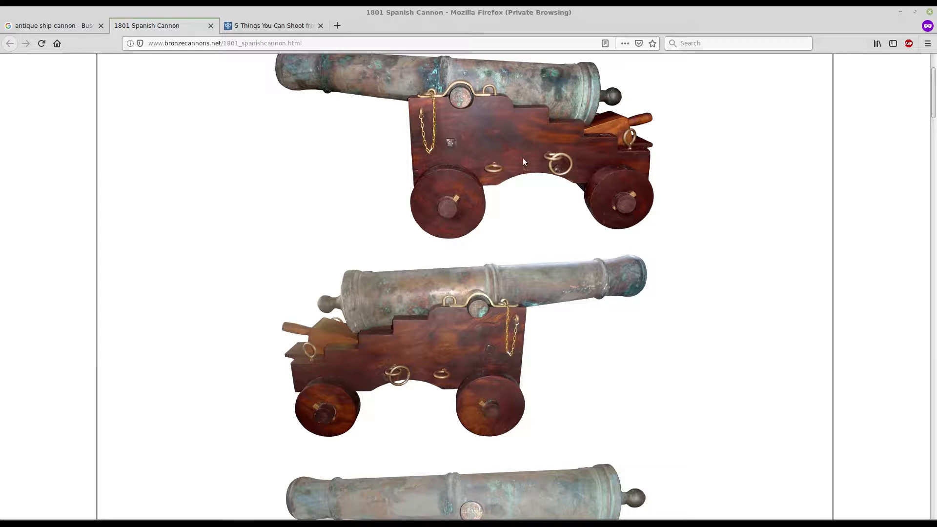
pyautogui.scroll(-4, 600, 196)
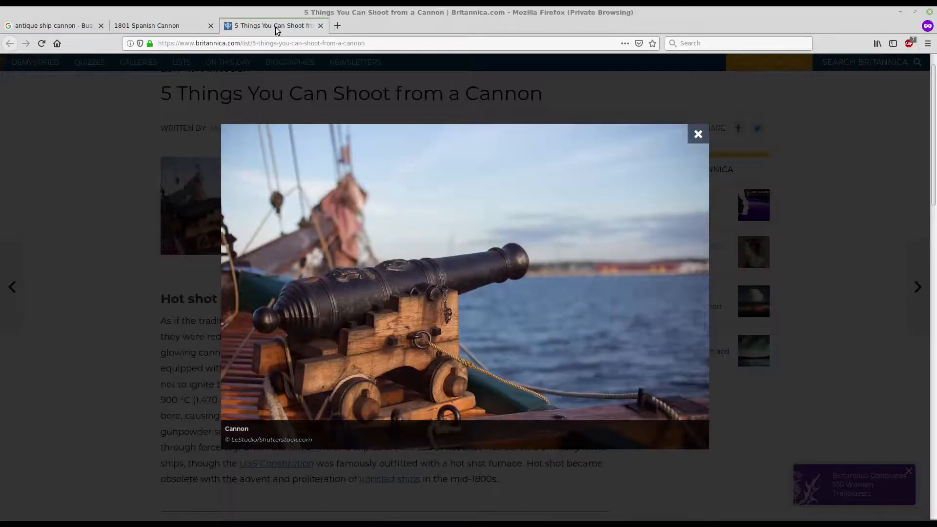
pyautogui.click(275, 27)
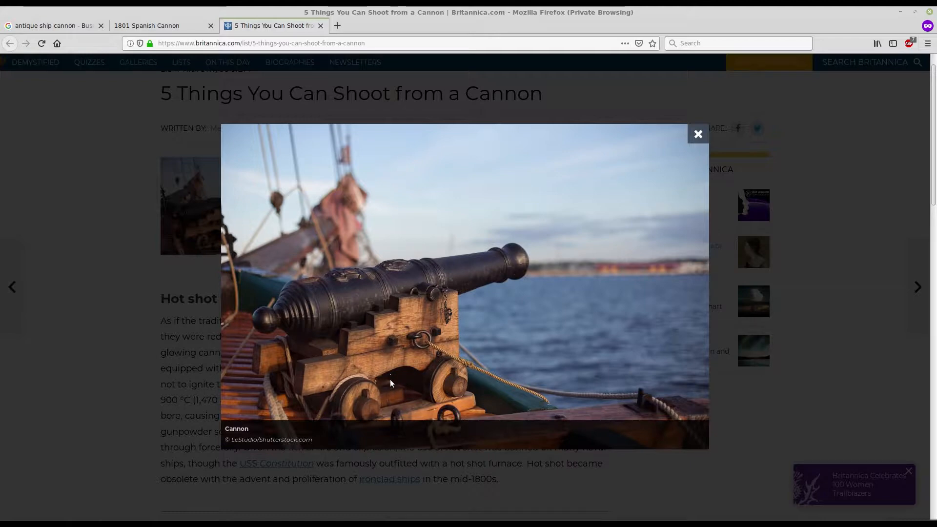
# Step: Switch to the finished diorama in Blender, inspect it from an angle, and return to the default cube file
pyautogui.click(419, 524)
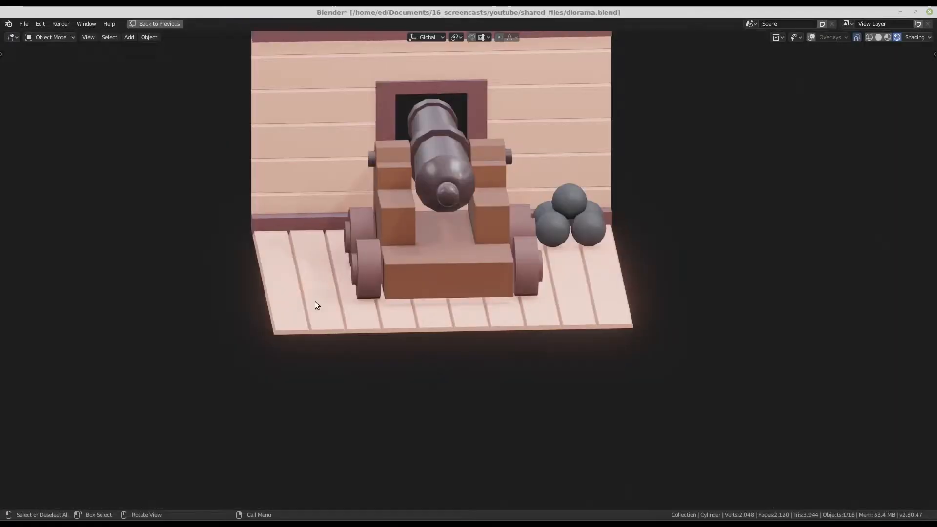
pyautogui.moveTo(315, 304); pyautogui.dragTo(272, 320, button='middle')
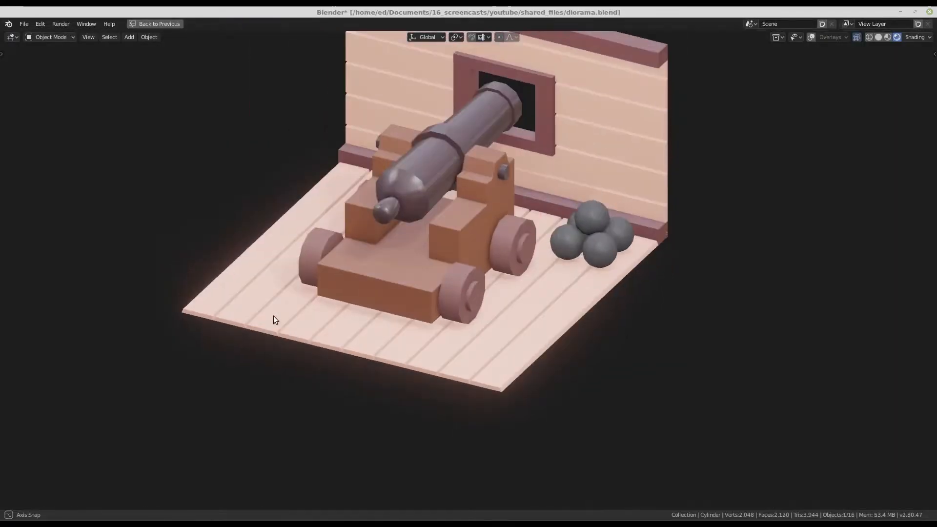
pyautogui.moveTo(416, 524)
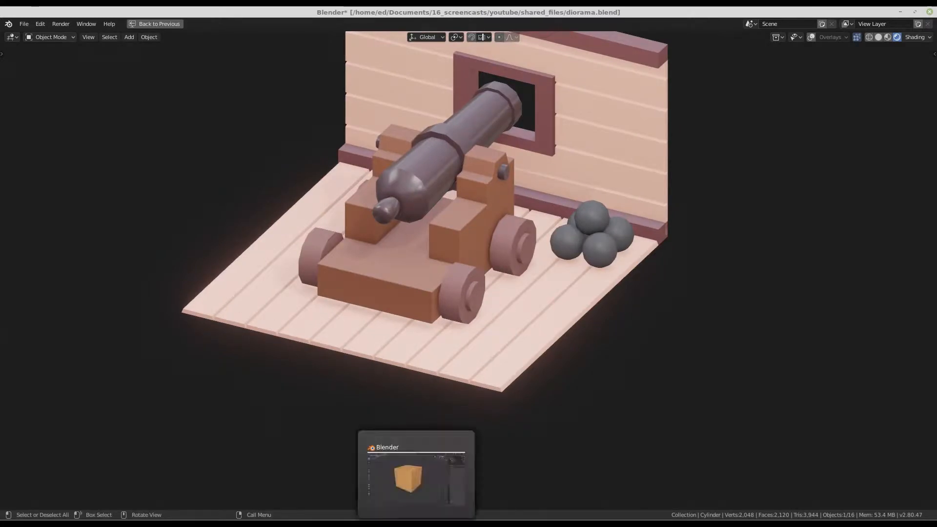
pyautogui.click(416, 478)
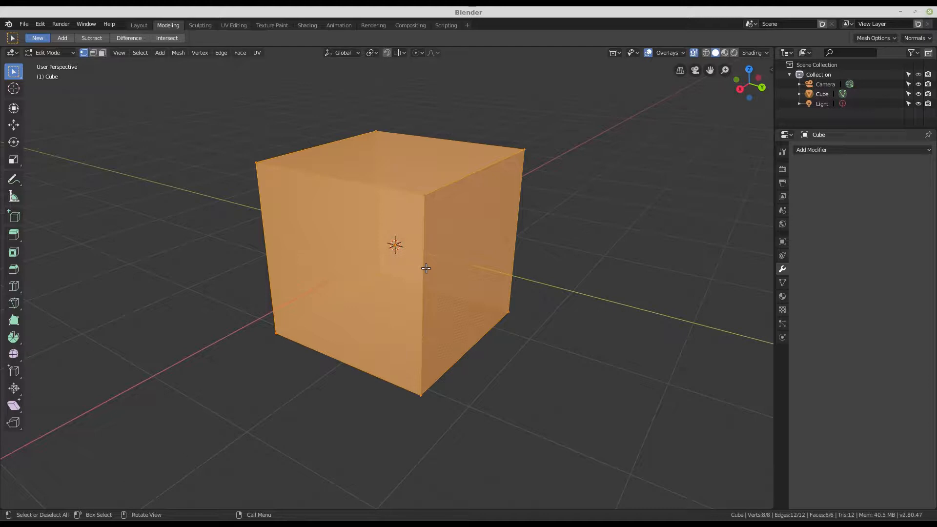
# Step: Box-select the four bottom vertices of the cube and inspect the selected underside
pyautogui.moveTo(347, 330)
pyautogui.mouseDown(button='middle')
pyautogui.moveTo(404, 350)
pyautogui.moveTo(307, 317)
pyautogui.moveTo(364, 326)
pyautogui.mouseUp(button='middle')
pyautogui.scroll(2, 366, 293)
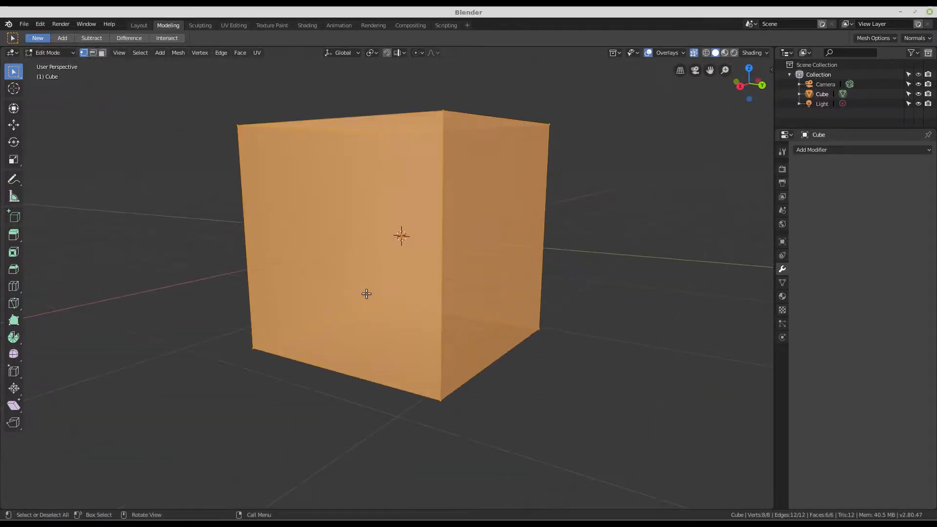
pyautogui.moveTo(367, 294); pyautogui.dragTo(301, 292, button='middle')
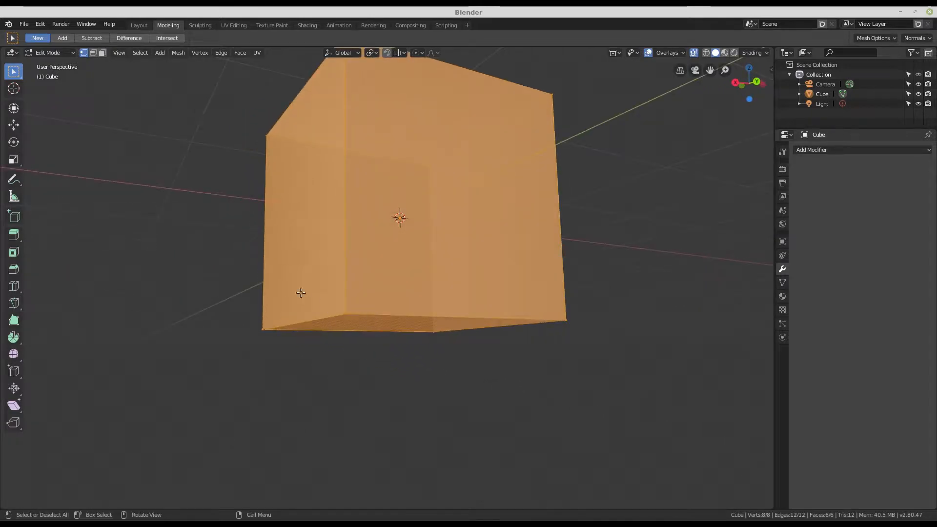
pyautogui.scroll(-4, 240, 272)
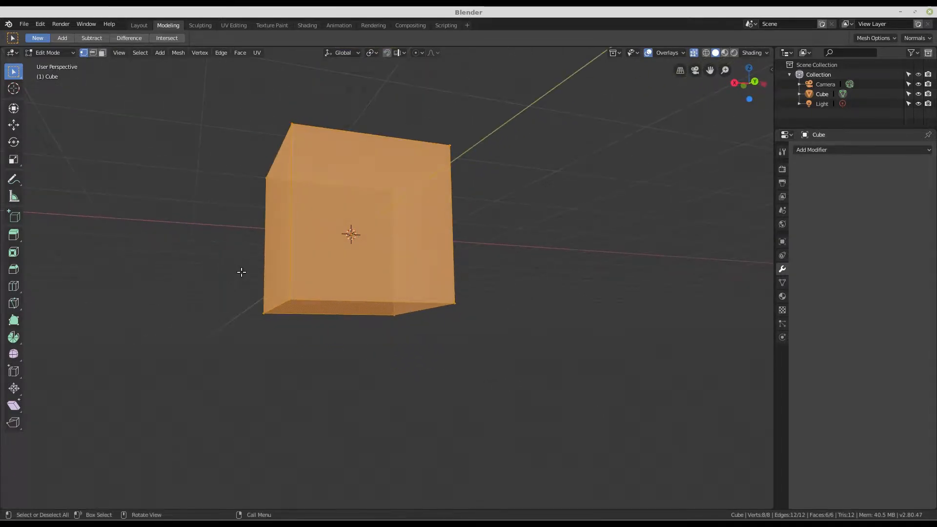
pyautogui.moveTo(224, 282); pyautogui.dragTo(515, 373)
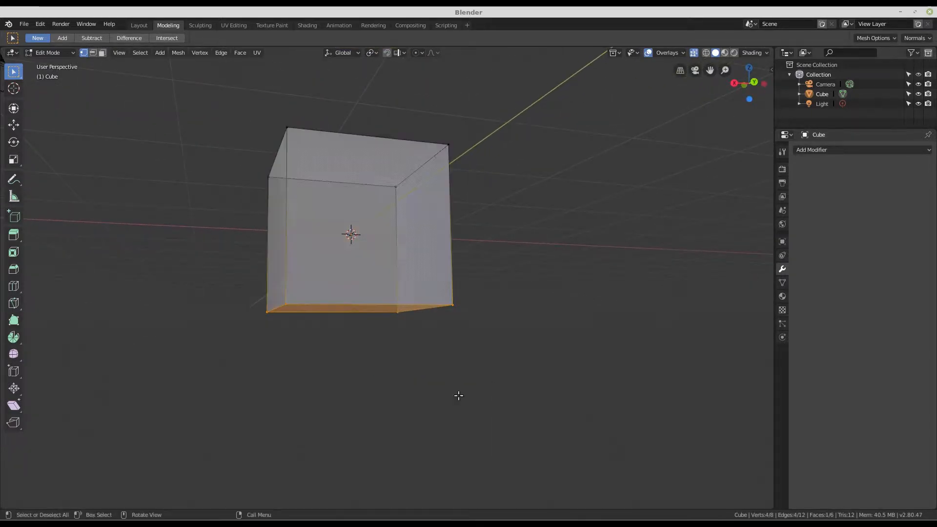
pyautogui.moveTo(458, 395); pyautogui.dragTo(394, 309, button='middle')
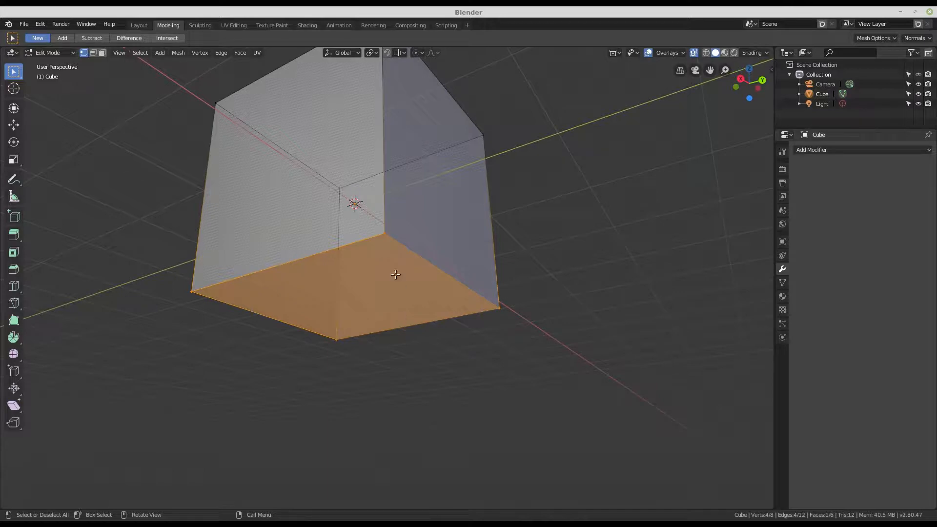
pyautogui.moveTo(378, 220); pyautogui.dragTo(304, 261, button='middle')
pyautogui.scroll(1, 304, 261)
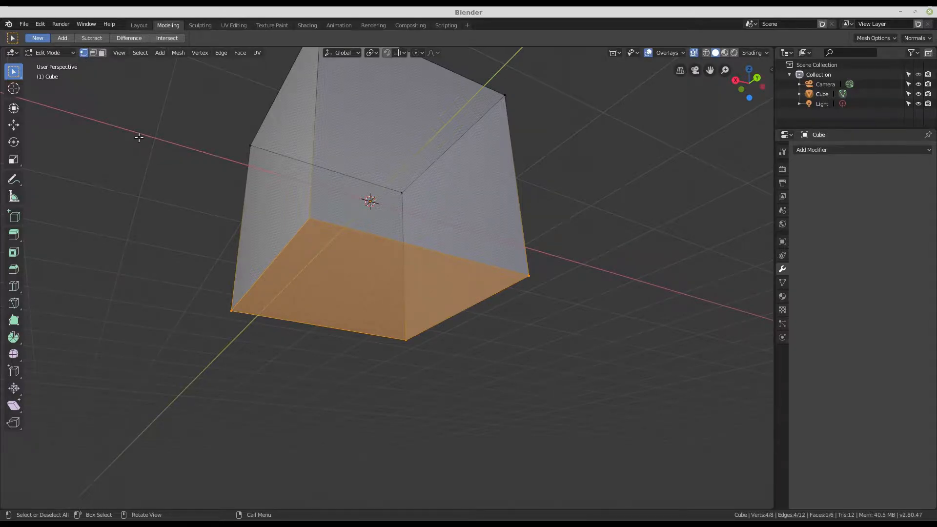
# Step: Change to edge selection and select all four edges around the cube's side face on the positive X axis
pyautogui.moveTo(139, 137); pyautogui.dragTo(150, 162, button='middle')
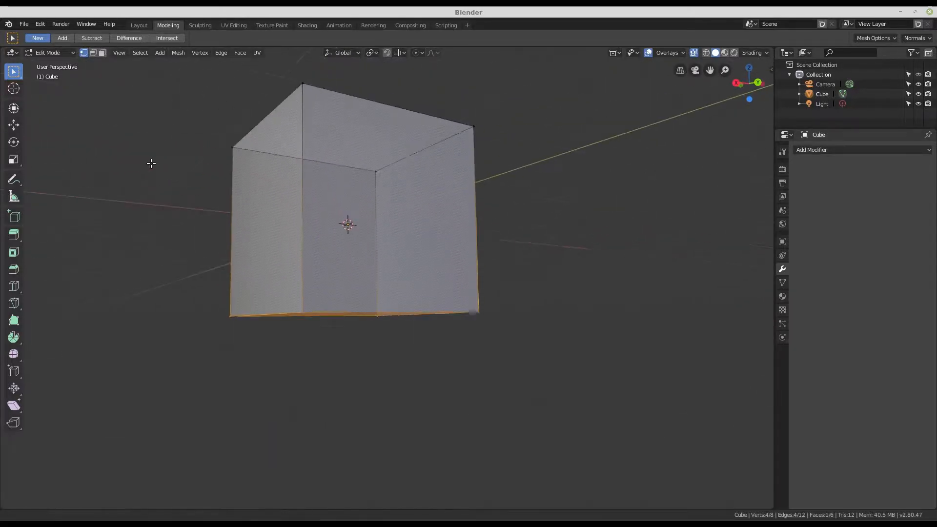
pyautogui.click(92, 53)
pyautogui.click(299, 177)
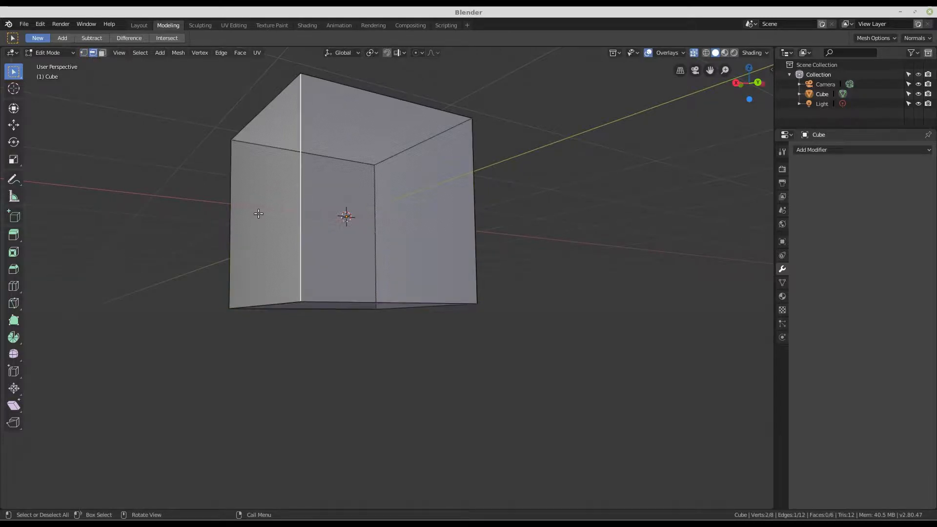
pyautogui.keyDown('shift'); pyautogui.click(230, 218); pyautogui.keyUp('shift')
pyautogui.keyDown('shift'); pyautogui.click(248, 123); pyautogui.keyUp('shift')
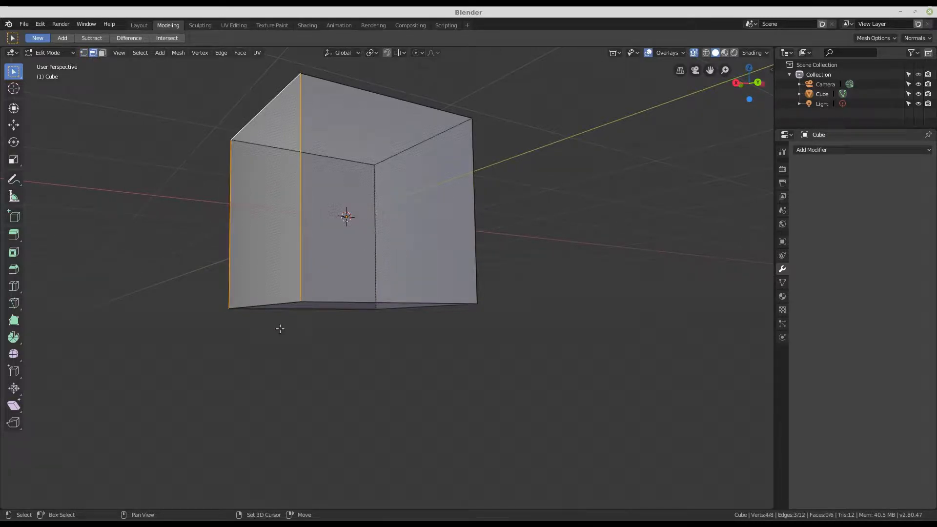
pyautogui.keyDown('shift'); pyautogui.click(278, 300); pyautogui.keyUp('shift')
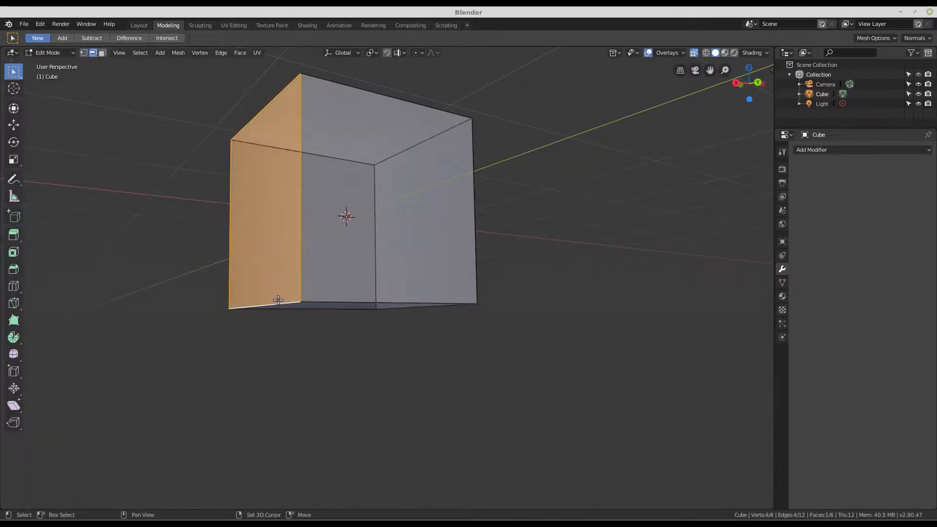
# Step: Change to face selection and select the cube's bottom, side and top faces individually, ending with the positive X side face
pyautogui.click(102, 52)
pyautogui.click(347, 307)
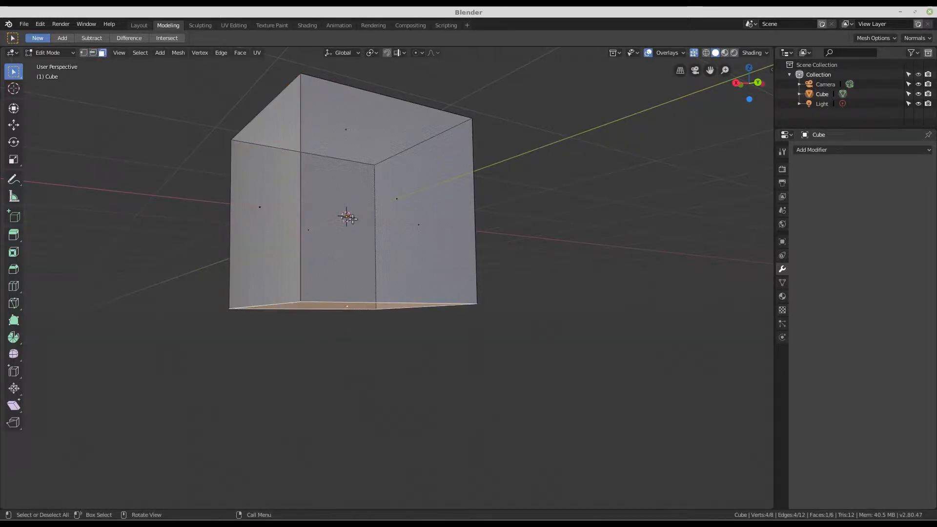
pyautogui.click(418, 229)
pyautogui.moveTo(418, 228); pyautogui.dragTo(347, 176, button='middle')
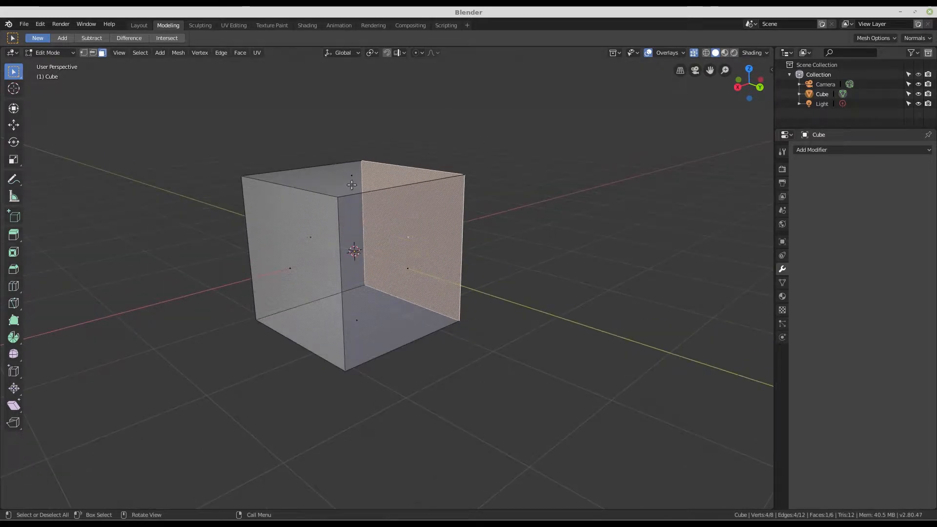
pyautogui.click(352, 181)
pyautogui.click(410, 239)
pyautogui.click(317, 240)
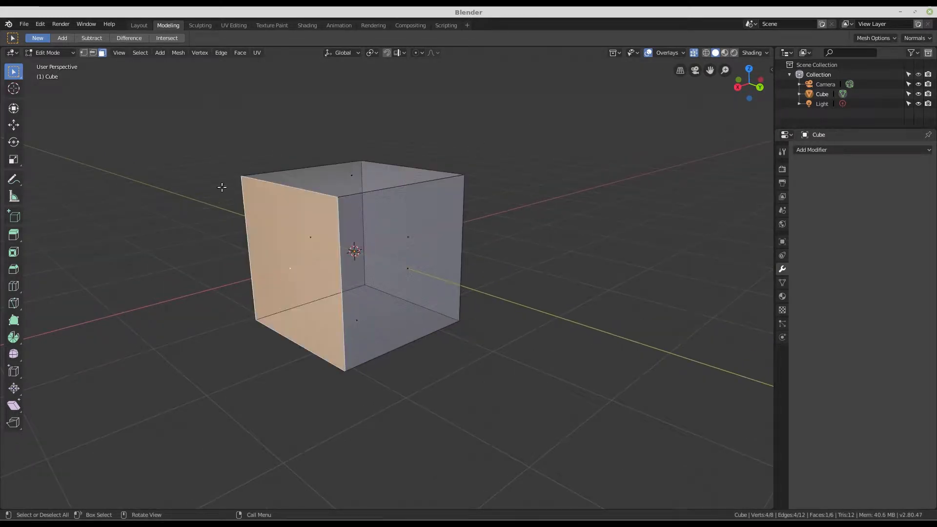
# Step: Change to vertex selection and box-select the four bottom vertices of the cube
pyautogui.click(84, 54)
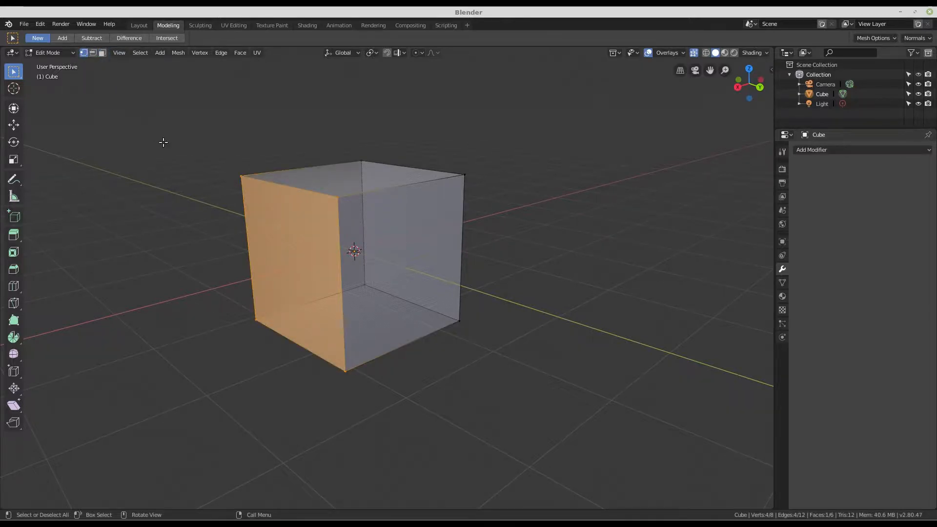
pyautogui.moveTo(164, 142); pyautogui.dragTo(215, 241, button='middle')
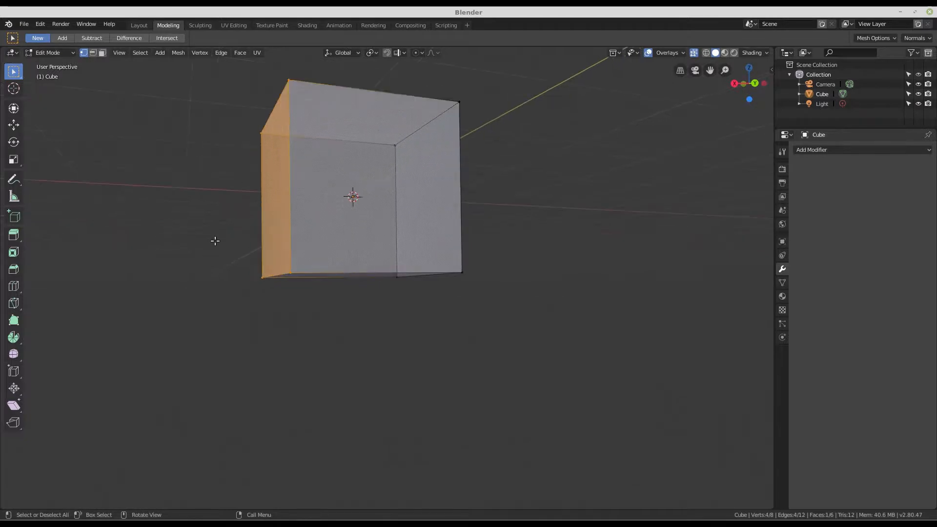
pyautogui.moveTo(216, 233); pyautogui.dragTo(511, 318)
pyautogui.moveTo(483, 338); pyautogui.dragTo(417, 317, button='middle')
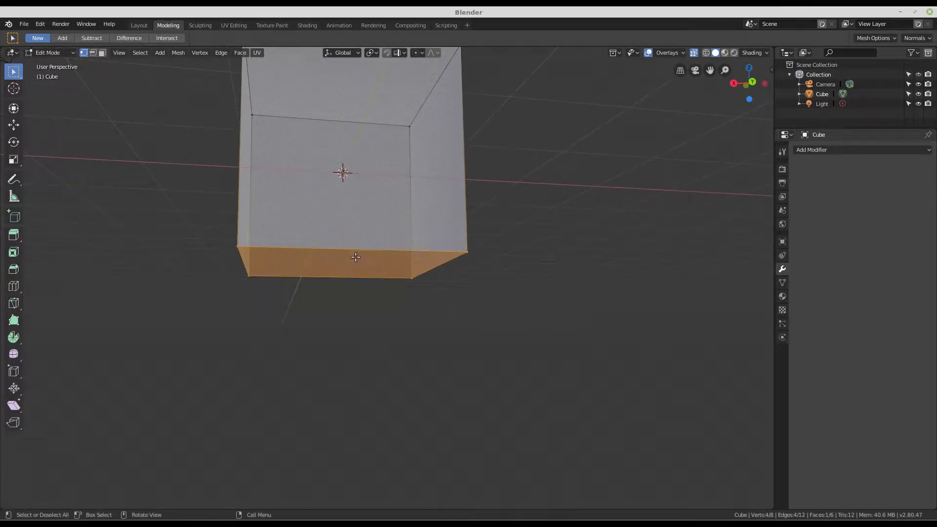
# Step: Delete the four bottom vertices, inspect the remaining geometry from several angles, and undo the deletion
pyautogui.press('x')
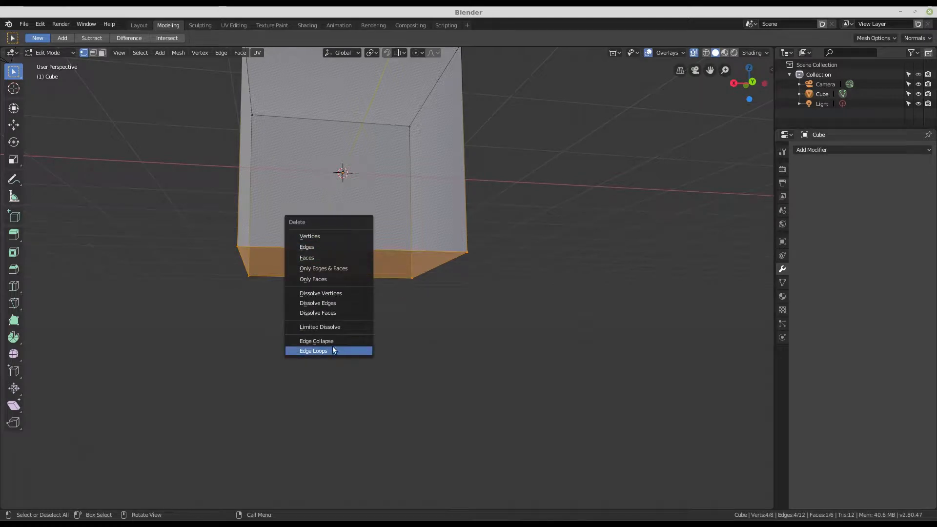
pyautogui.click(343, 237)
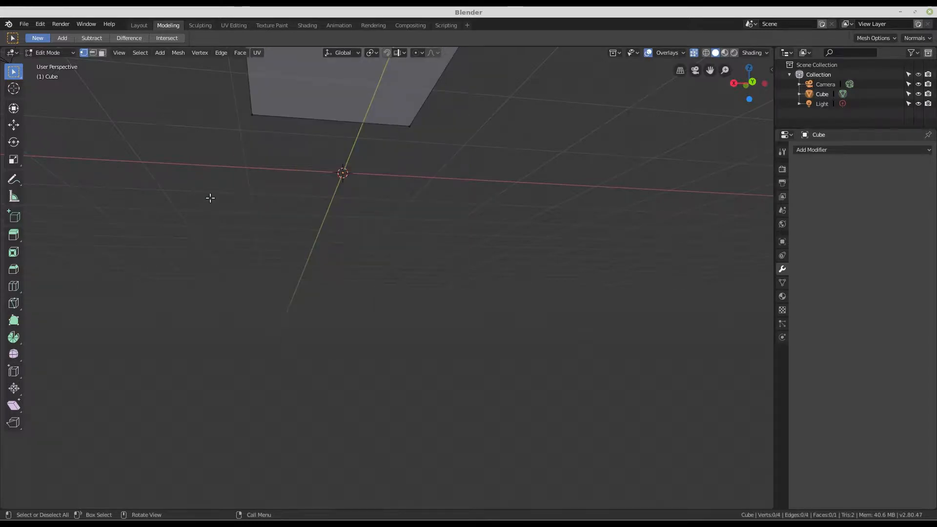
pyautogui.scroll(-1, 253, 225)
pyautogui.moveTo(259, 229); pyautogui.dragTo(380, 289, button='middle')
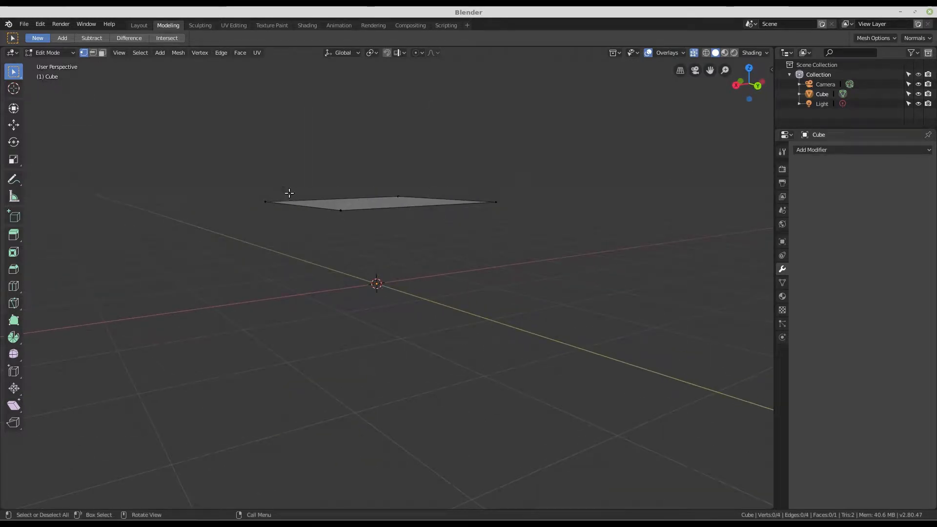
pyautogui.moveTo(289, 193); pyautogui.dragTo(305, 192, button='middle')
pyautogui.moveTo(338, 221); pyautogui.dragTo(332, 268, button='middle')
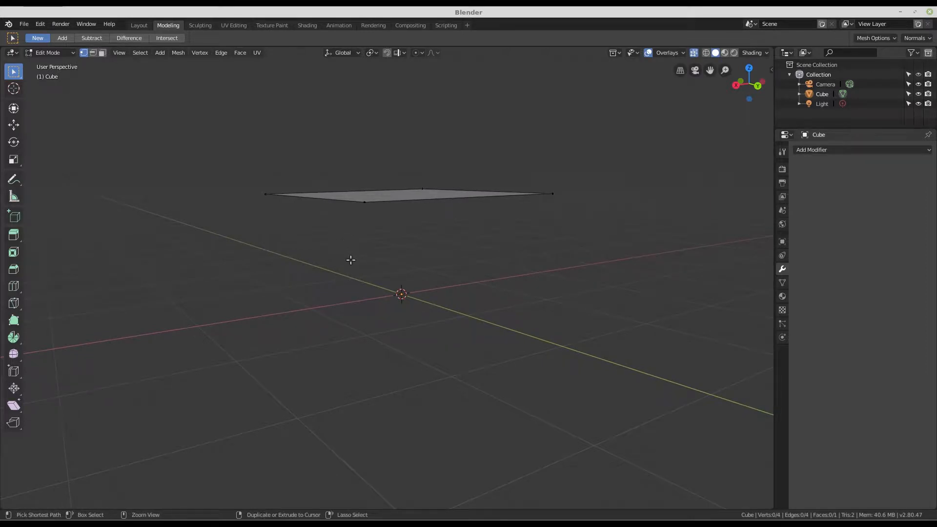
pyautogui.hotkey('ctrl', 'z')
# Step: Delete the edges of the cube's selected bottom, examine the loose vertices at the leg ends, and undo the deletion
pyautogui.moveTo(351, 259); pyautogui.dragTo(362, 300, button='middle')
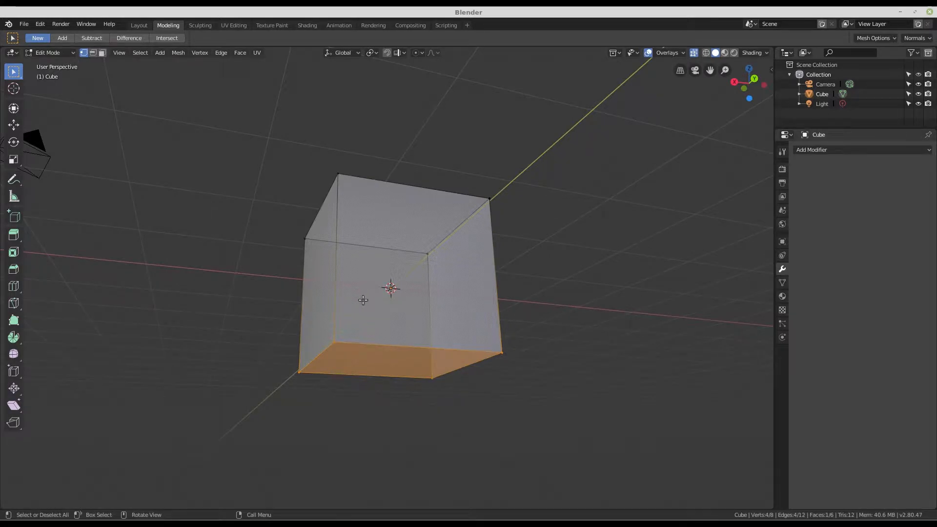
pyautogui.press('x')
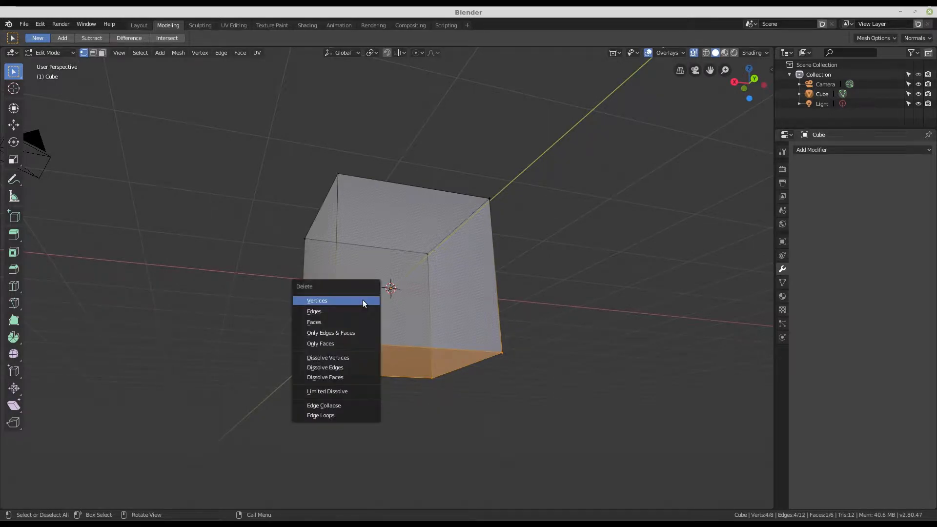
pyautogui.click(318, 313)
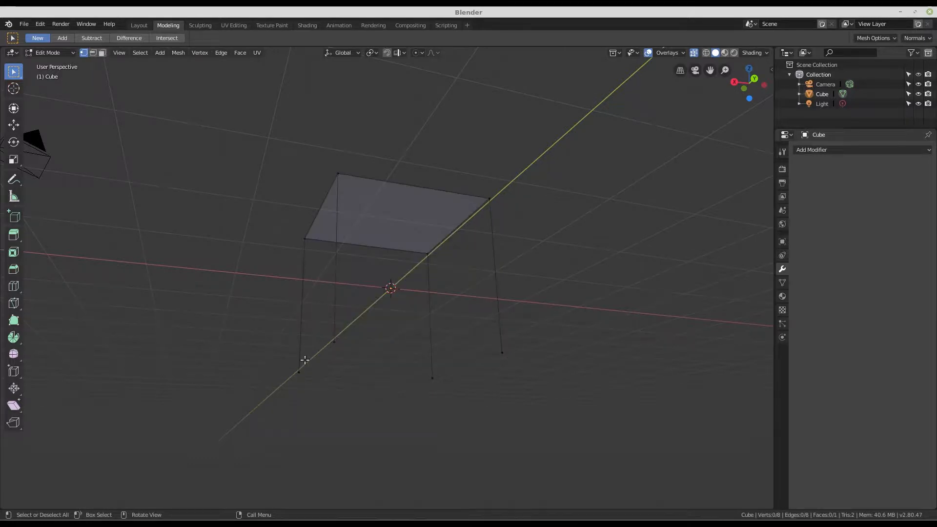
pyautogui.moveTo(337, 354); pyautogui.dragTo(341, 366, button='middle')
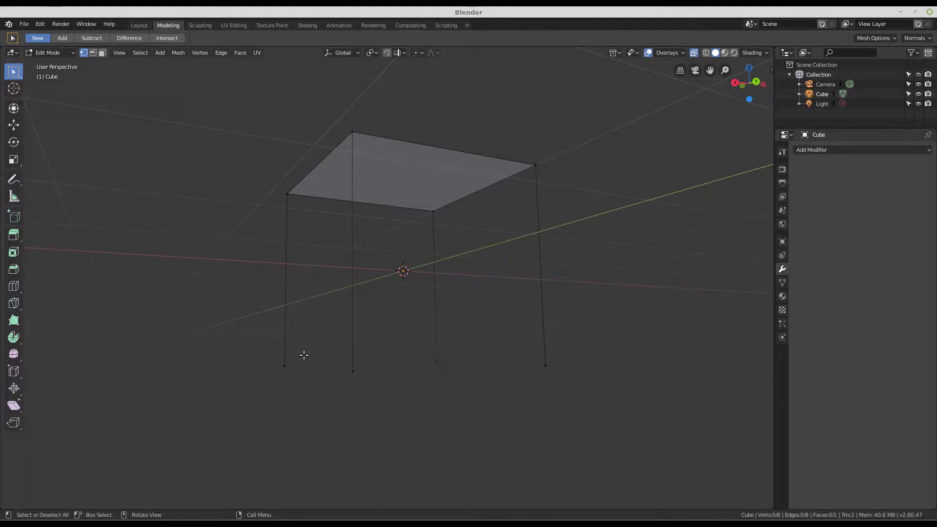
pyautogui.click(353, 370)
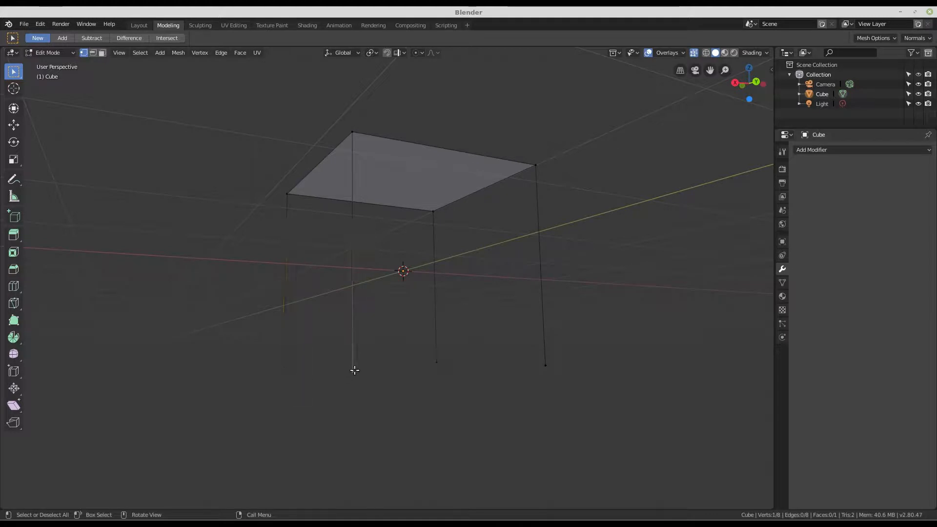
pyautogui.hotkey('ctrl', 'z')
pyautogui.hotkey('ctrl', 'z')
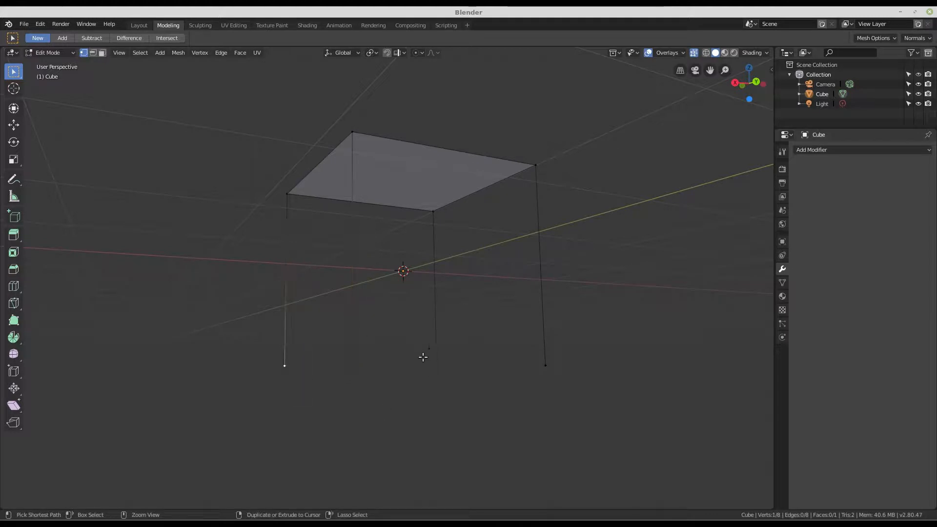
# Step: Delete the cube's bottom face using the Faces option and inspect the opening from below
pyautogui.scroll(-2, 339, 222)
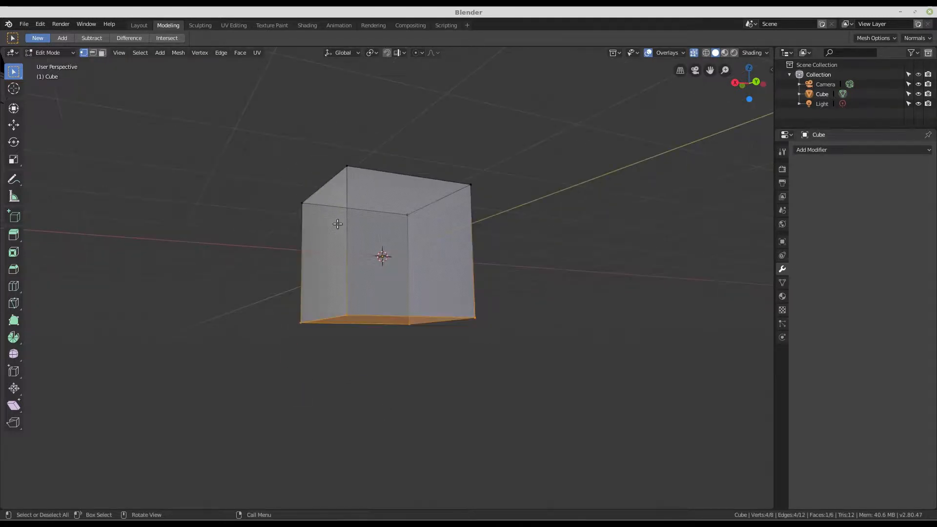
pyautogui.press('x')
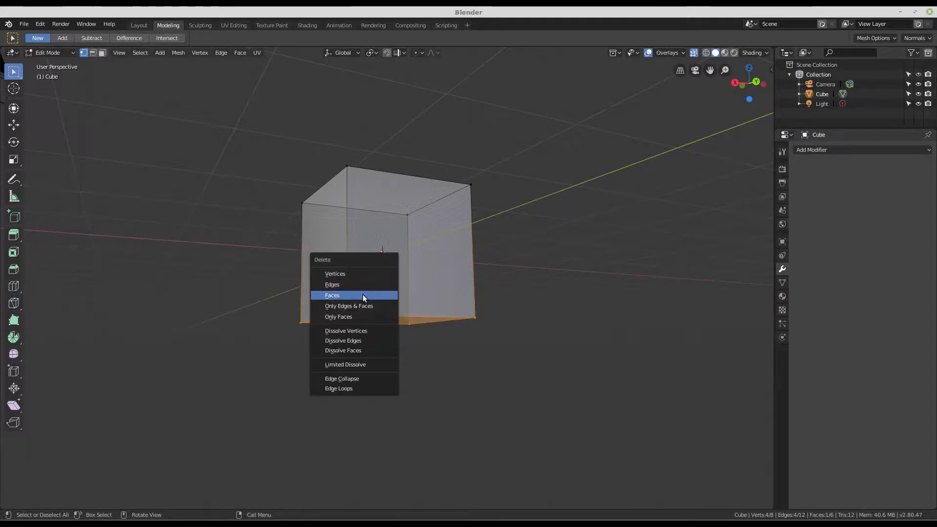
pyautogui.click(362, 294)
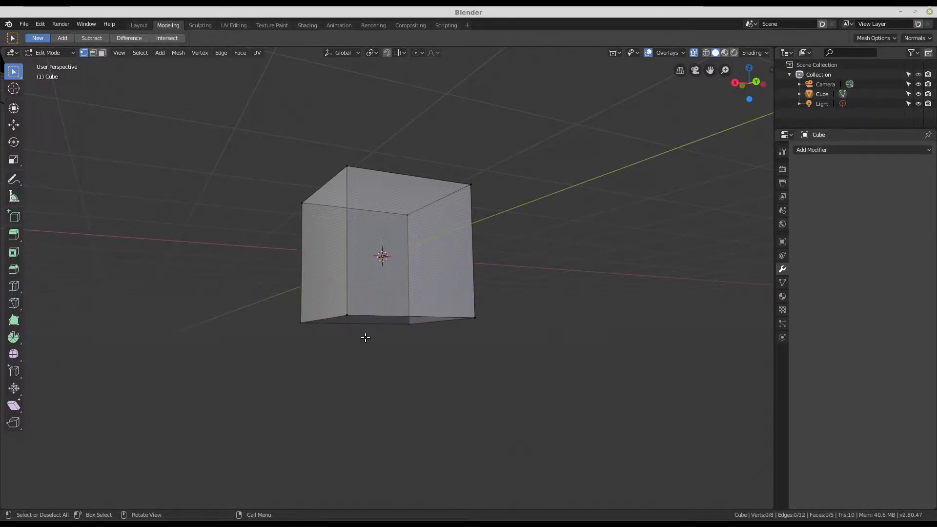
pyautogui.moveTo(365, 336); pyautogui.dragTo(380, 315, button='middle')
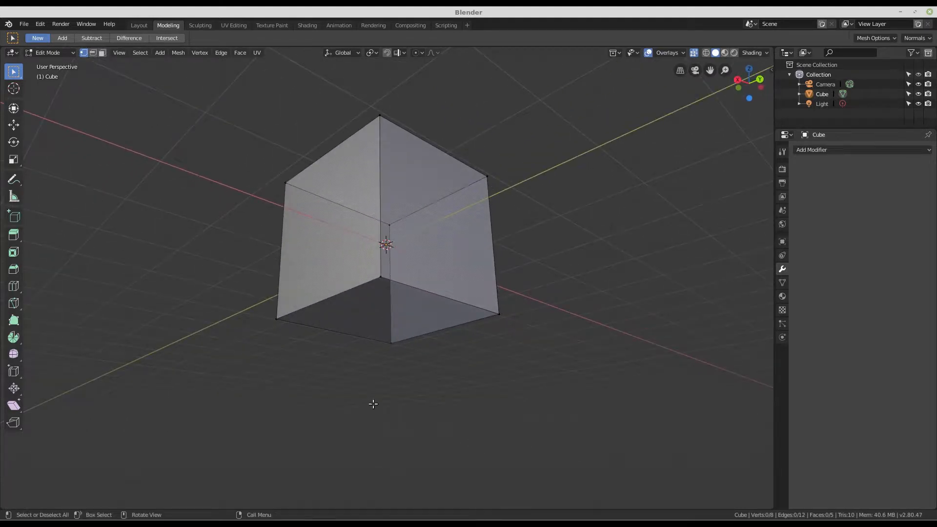
pyautogui.moveTo(475, 313); pyautogui.dragTo(393, 323, button='middle')
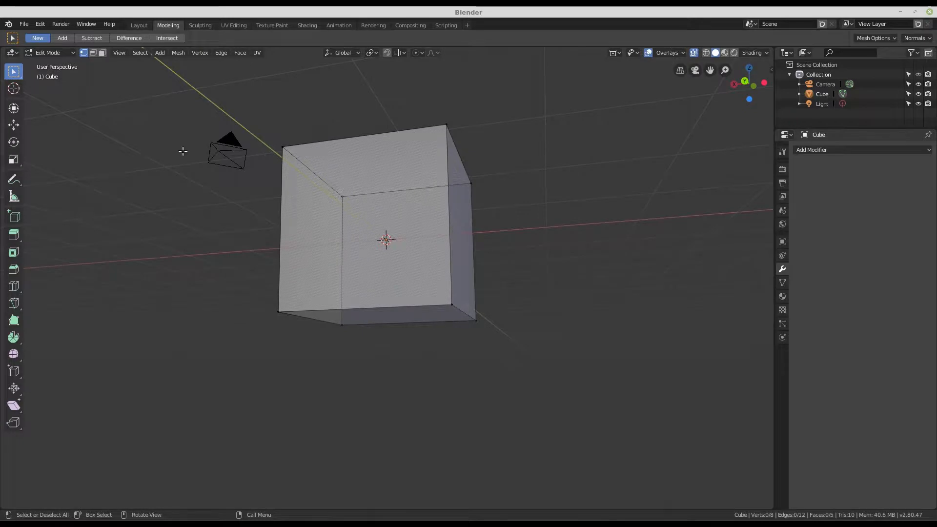
# Step: Check the open-bottomed cube in the Layout workspace and return to the Modeling workspace
pyautogui.click(136, 24)
pyautogui.moveTo(382, 395); pyautogui.dragTo(247, 200, button='middle')
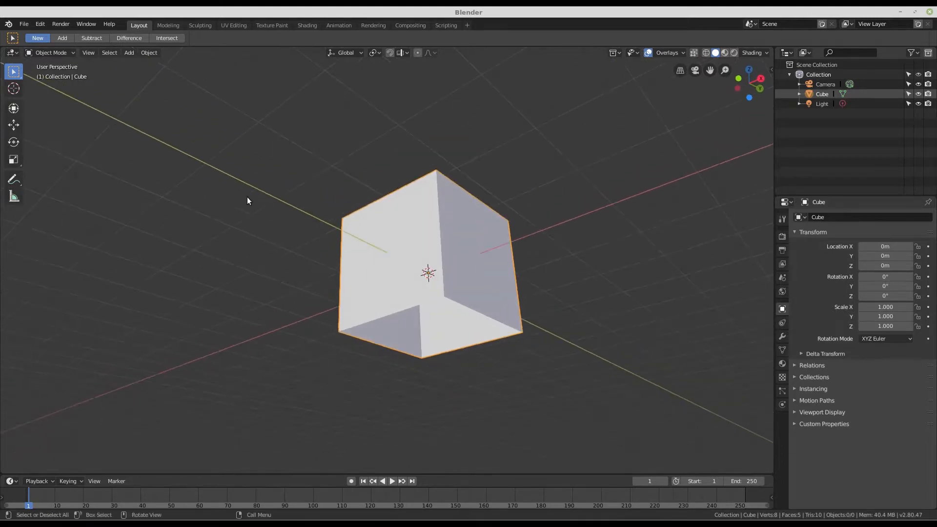
pyautogui.click(168, 25)
# Step: In front orthographic view, box-select the cube's bottom vertices and move them up along Z to just below the origin
pyautogui.moveTo(324, 214); pyautogui.dragTo(309, 229, button='middle')
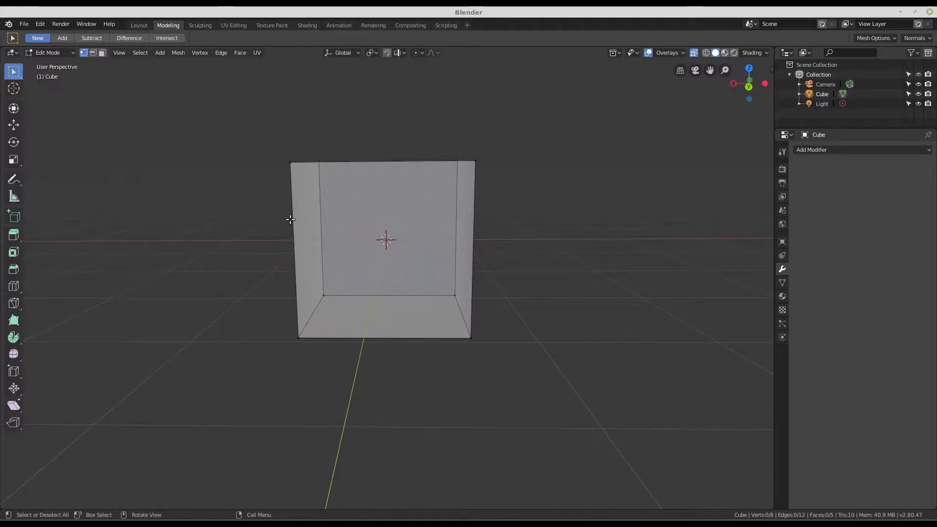
pyautogui.press('KP_1')
pyautogui.press('KP_5')
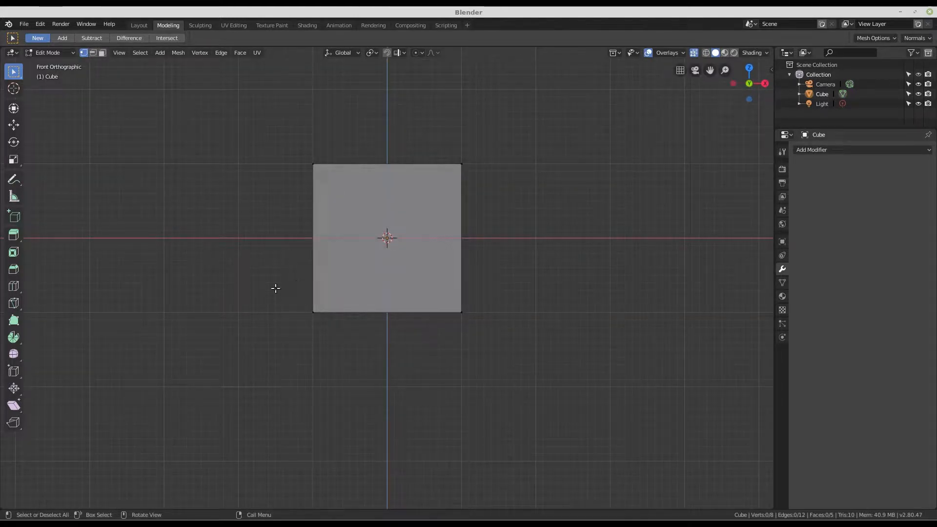
pyautogui.scroll(3, 295, 284)
pyautogui.moveTo(278, 282); pyautogui.dragTo(655, 358)
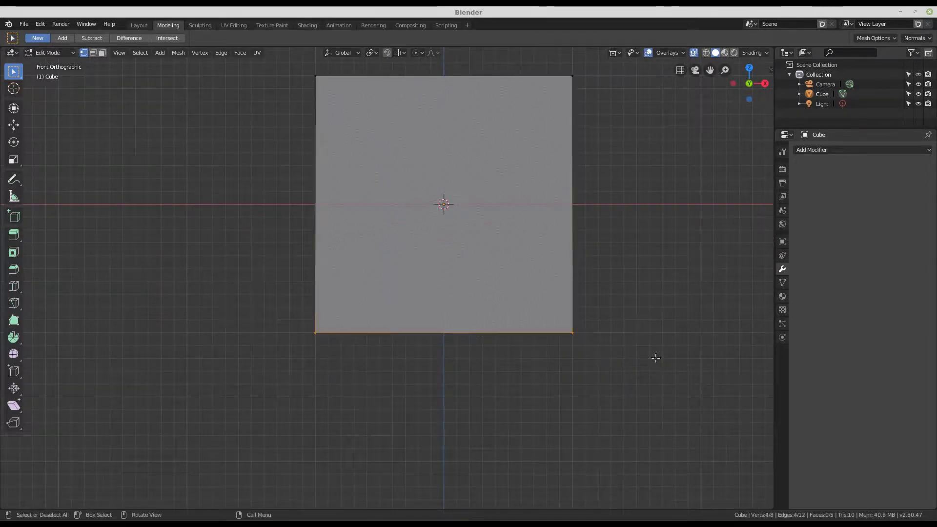
pyautogui.keyDown('shift'); pyautogui.moveTo(623, 263); pyautogui.dragTo(575, 296, button='middle'); pyautogui.keyUp('shift')
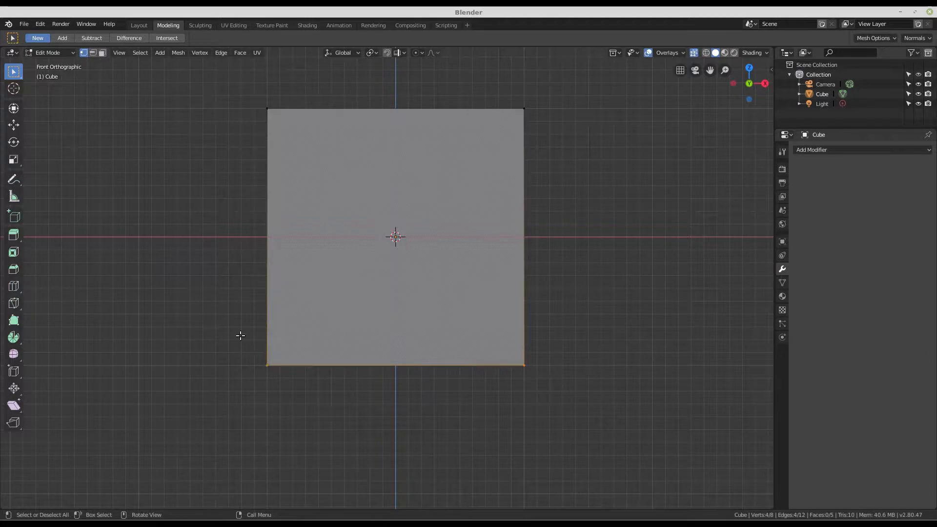
pyautogui.moveTo(239, 338); pyautogui.dragTo(580, 391)
pyautogui.moveTo(535, 373); pyautogui.dragTo(514, 387, button='middle')
pyautogui.press('KP_1')
pyautogui.scroll(3, 377, 298)
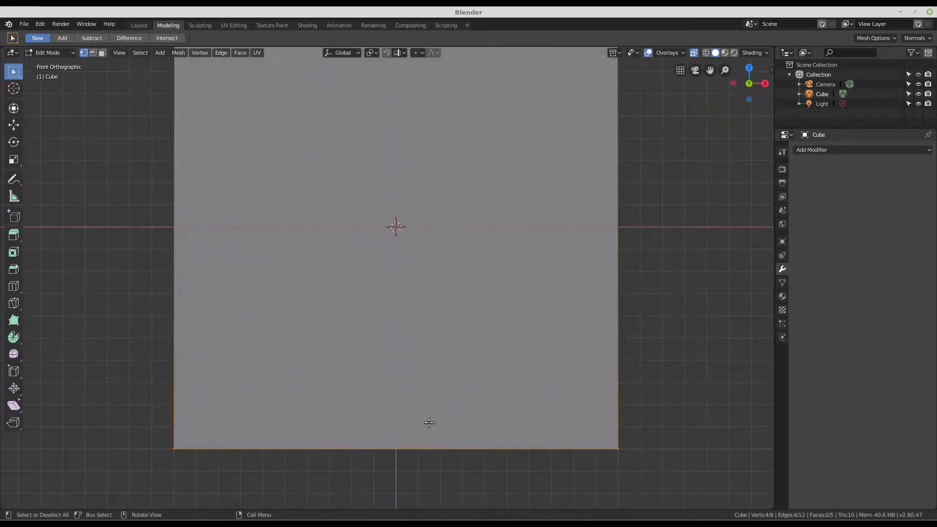
pyautogui.press('g')
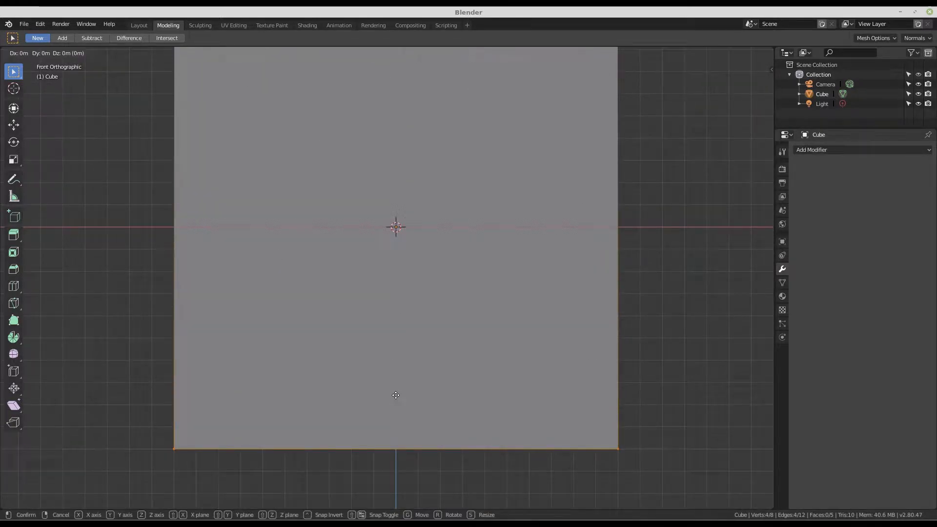
pyautogui.press('z')
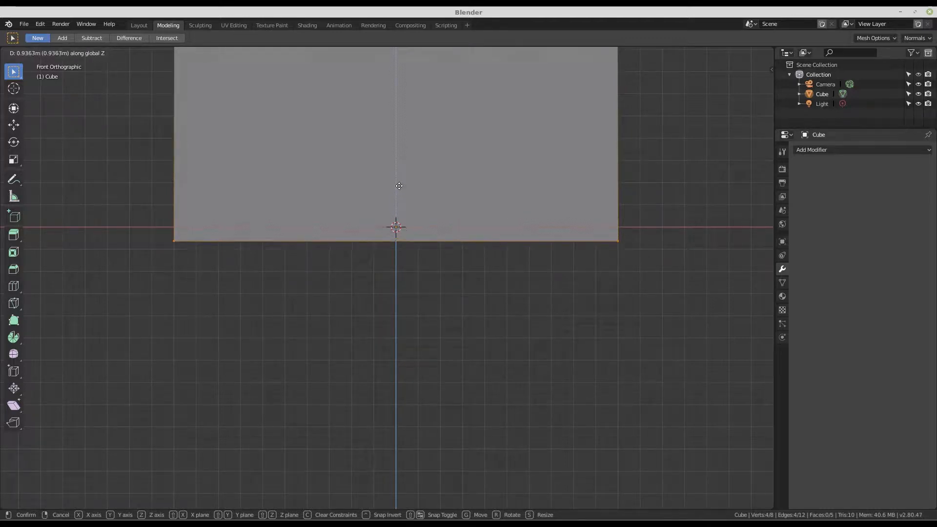
pyautogui.click(412, 205)
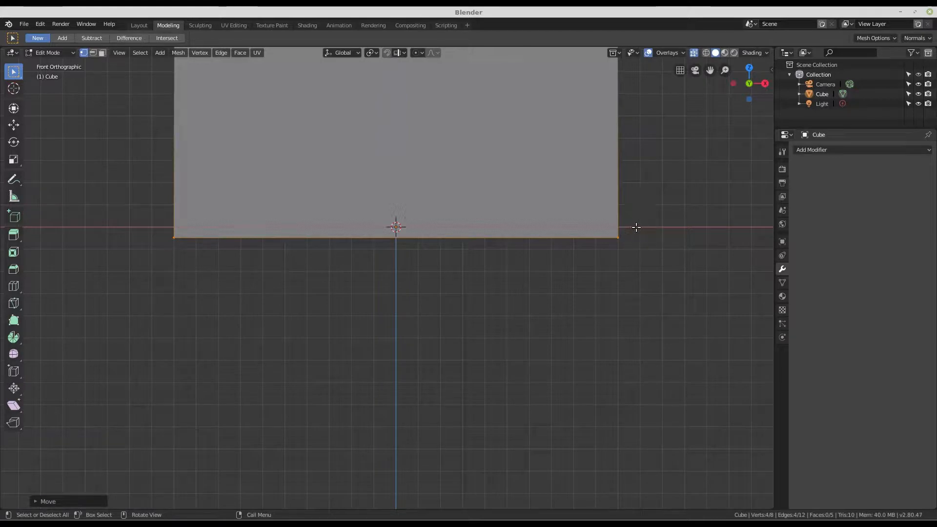
# Step: Box-select the cube's top vertices and move them down 1 m along Z to form a thin slab
pyautogui.scroll(4, 623, 227)
pyautogui.keyDown('shift'); pyautogui.moveTo(622, 232); pyautogui.dragTo(770, 288, button='middle'); pyautogui.keyUp('shift')
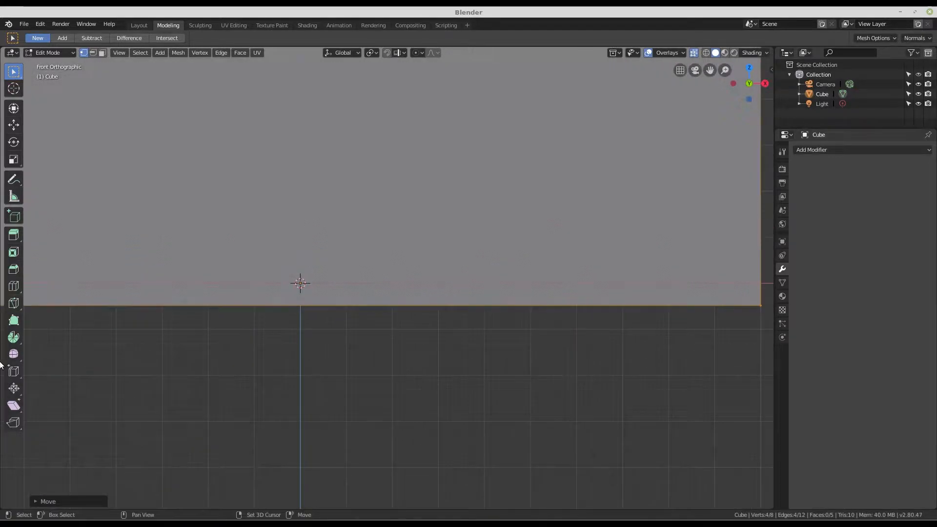
pyautogui.scroll(-2, 47, 349)
pyautogui.keyDown('shift'); pyautogui.moveTo(136, 341); pyautogui.dragTo(317, 344, button='middle'); pyautogui.keyUp('shift')
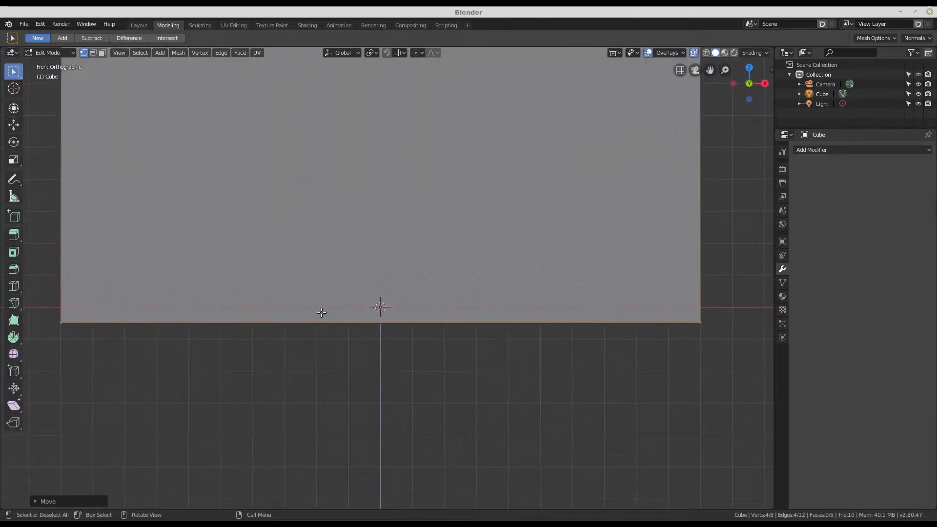
pyautogui.scroll(-2, 674, 326)
pyautogui.keyDown('shift'); pyautogui.moveTo(618, 374); pyautogui.dragTo(579, 421, button='middle'); pyautogui.keyUp('shift')
pyautogui.moveTo(179, 120); pyautogui.dragTo(722, 191)
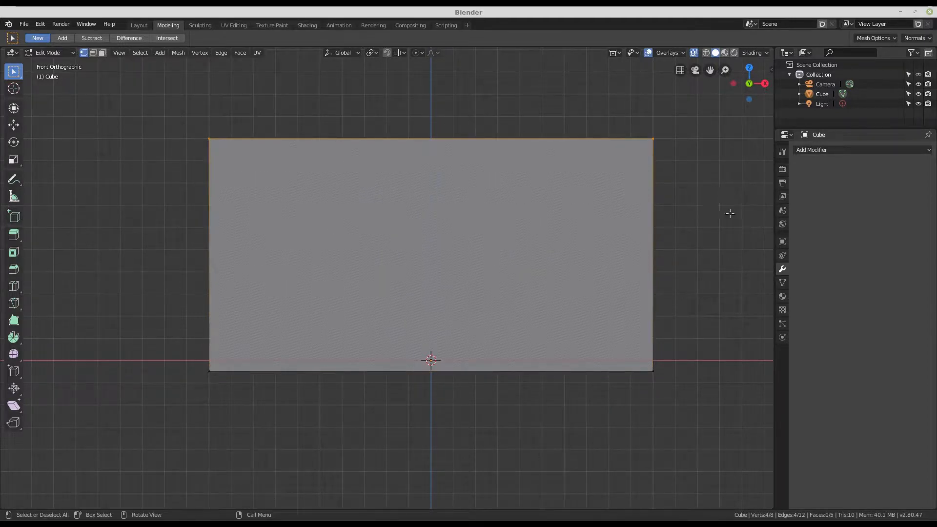
pyautogui.press('g')
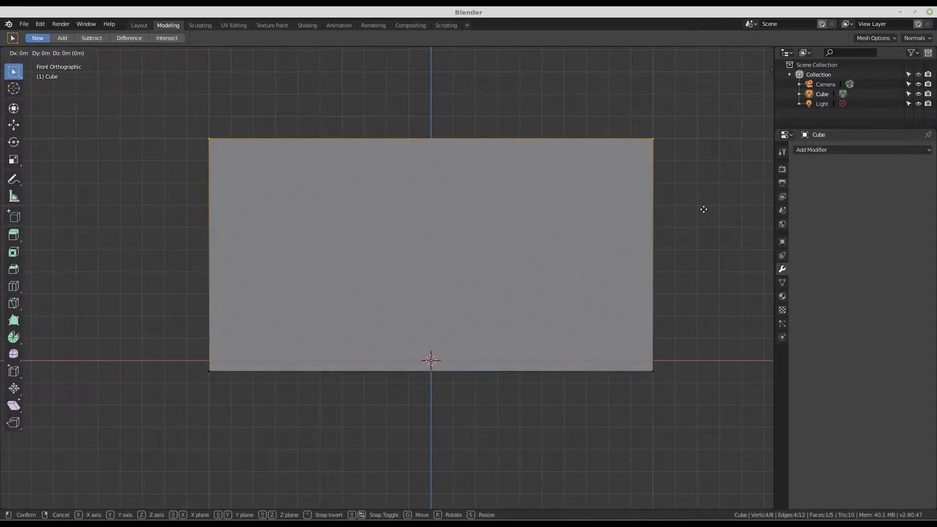
pyautogui.press('z')
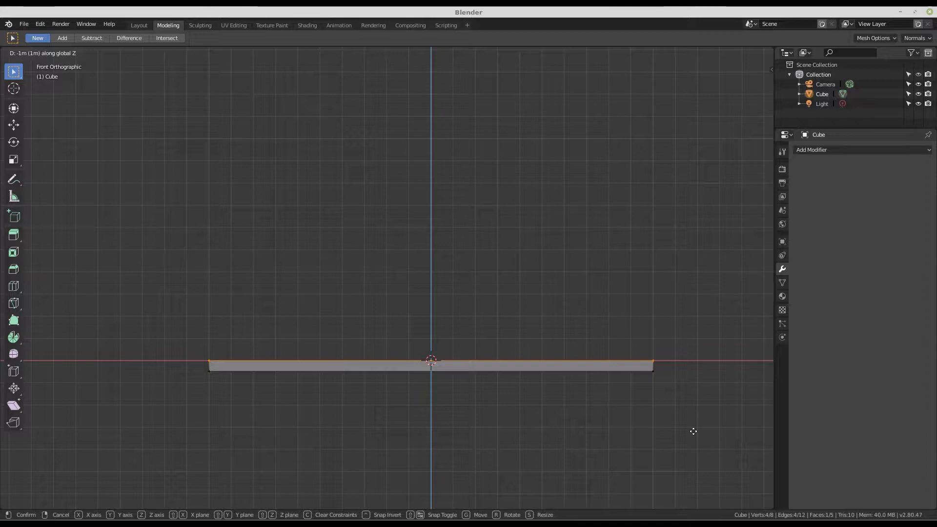
pyautogui.click(694, 431)
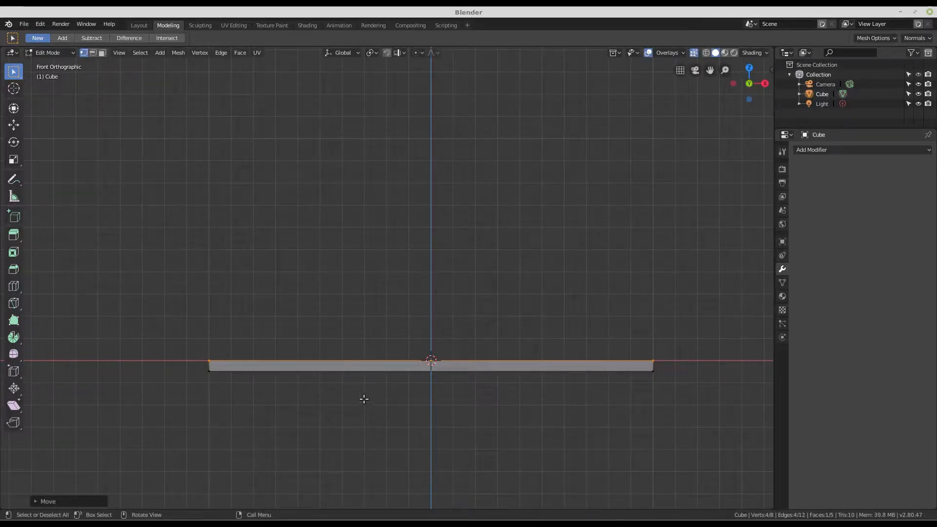
# Step: Select the entire slab and scale it by 2 along X and Y, keeping its Z thickness locked
pyautogui.moveTo(364, 399); pyautogui.dragTo(401, 402, button='middle')
pyautogui.press('a')
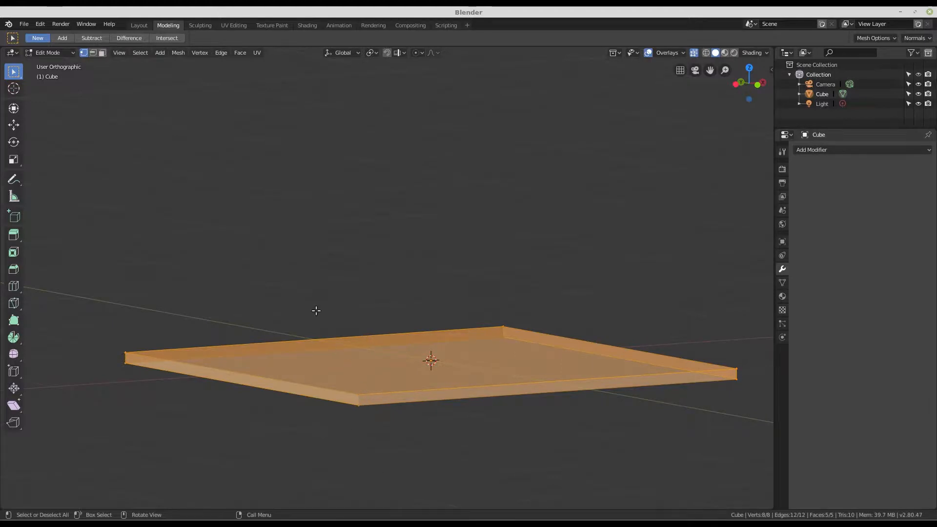
pyautogui.moveTo(316, 309); pyautogui.dragTo(396, 290, button='middle')
pyautogui.scroll(2, 421, 264)
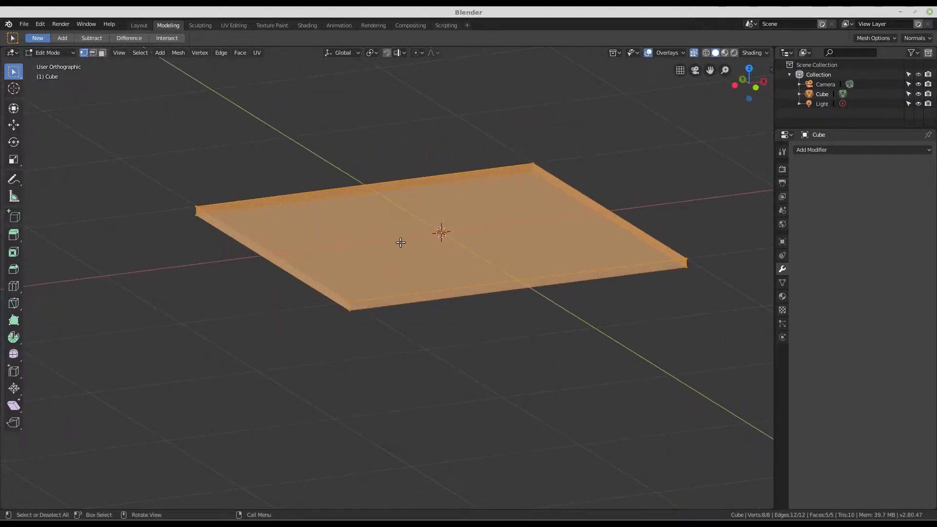
pyautogui.scroll(-1, 388, 229)
pyautogui.keyDown('shift'); pyautogui.moveTo(376, 234); pyautogui.dragTo(351, 268, button='middle'); pyautogui.keyUp('shift')
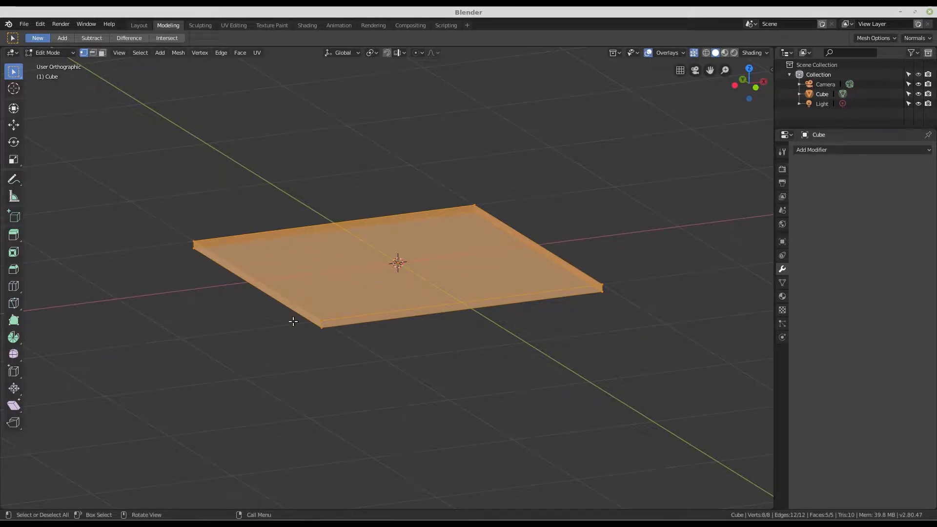
pyautogui.scroll(-1, 443, 266)
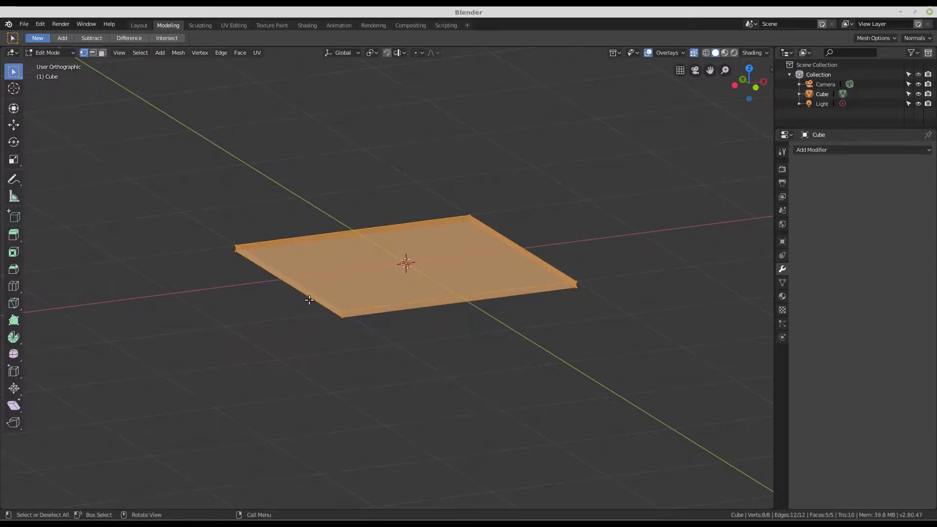
pyautogui.scroll(1, 407, 254)
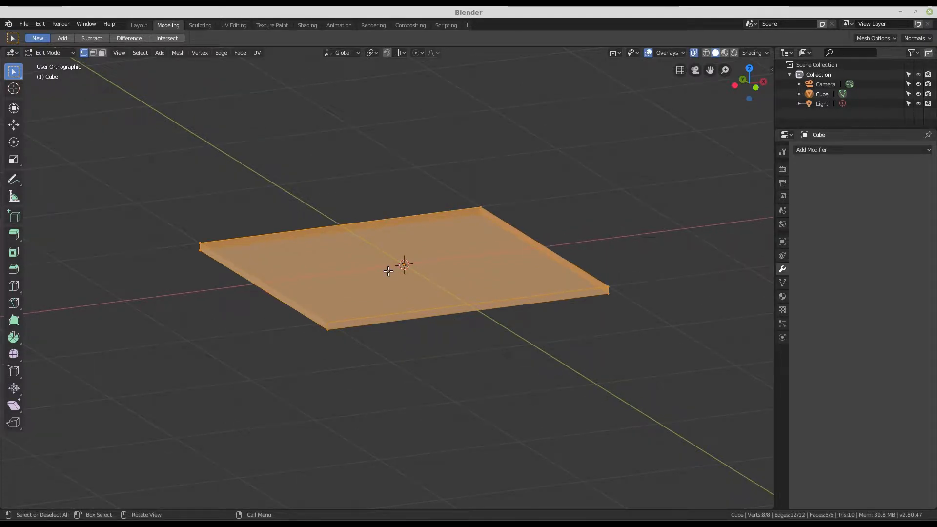
pyautogui.press('s')
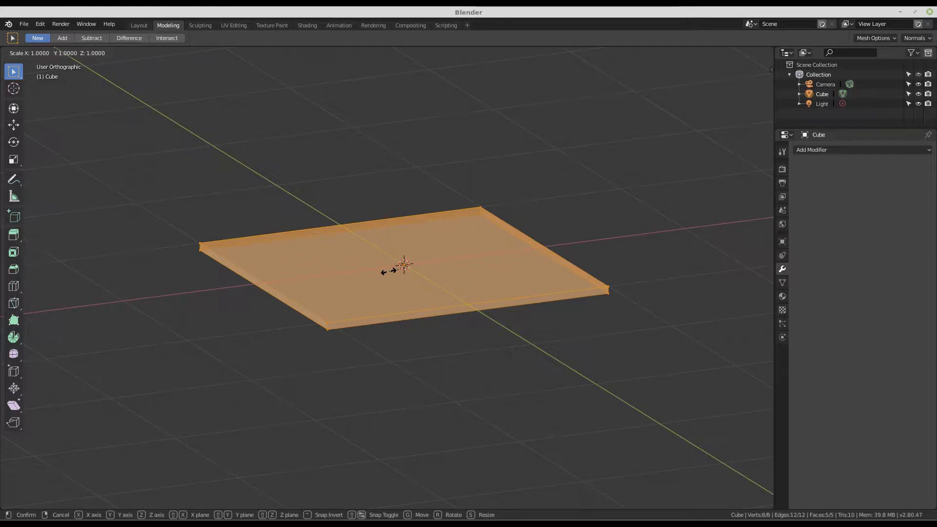
pyautogui.write('2')
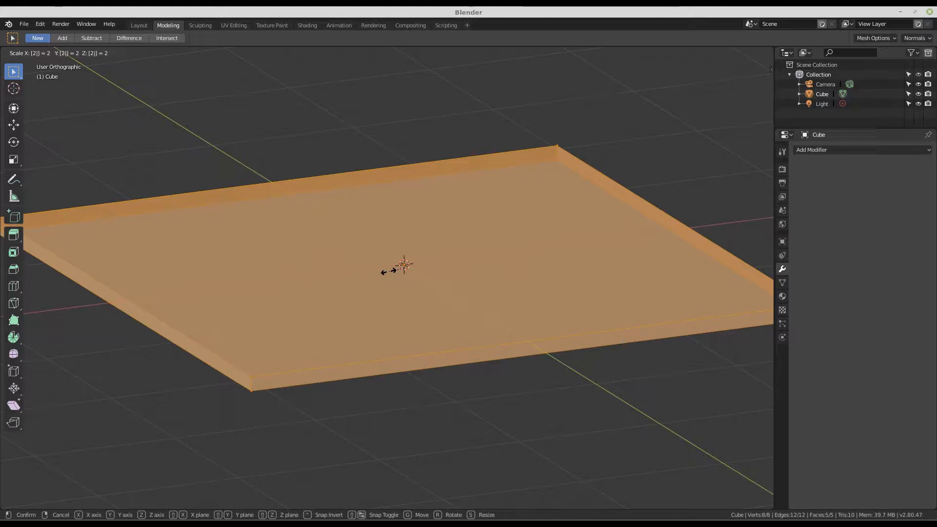
pyautogui.hotkey('shift', 'z')
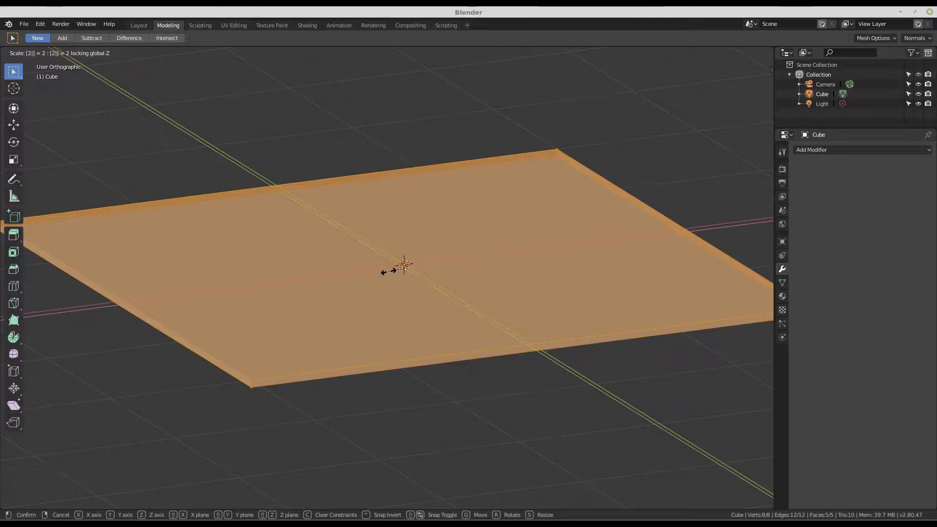
pyautogui.press('Return')
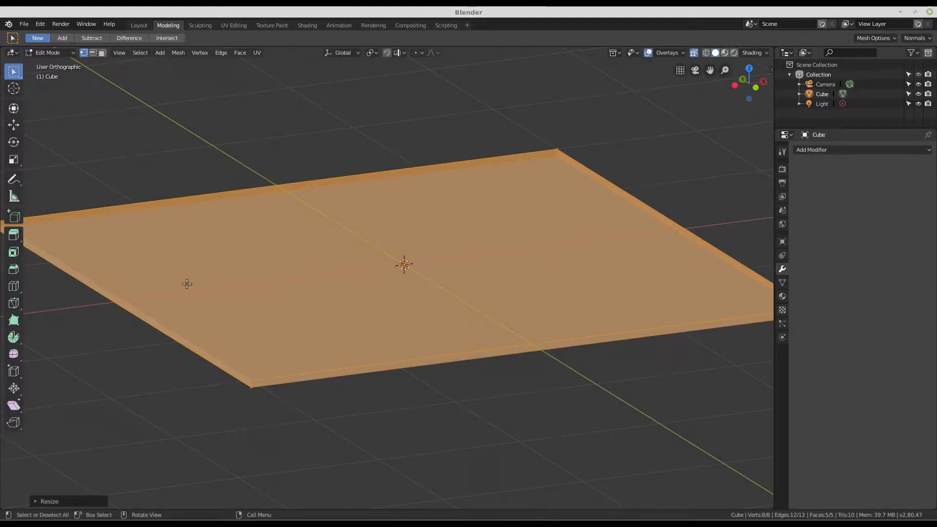
# Step: In front orthographic view, box-select the slab's positive-X end vertices and move them along negative X to leave a plank about 0.4 m wide
pyautogui.scroll(-4, 315, 204)
pyautogui.moveTo(403, 263); pyautogui.dragTo(342, 326, button='middle')
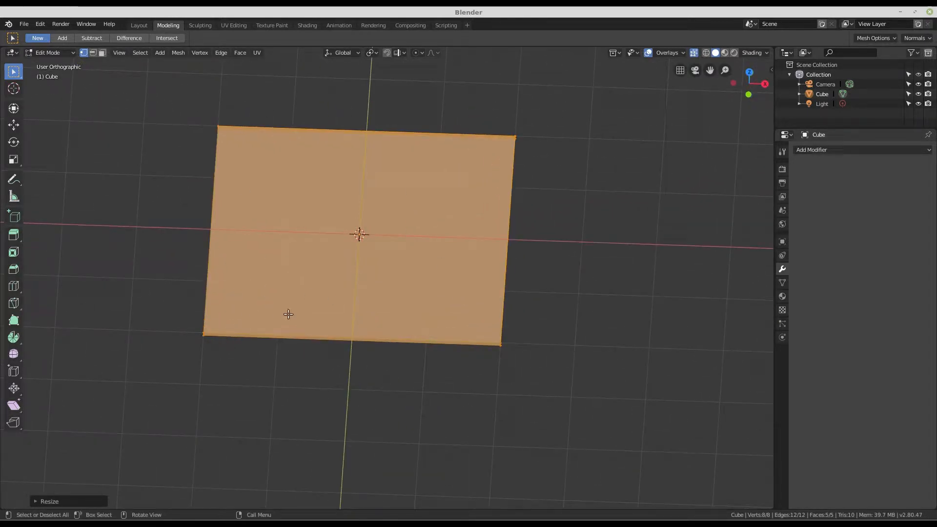
pyautogui.press('KP_1')
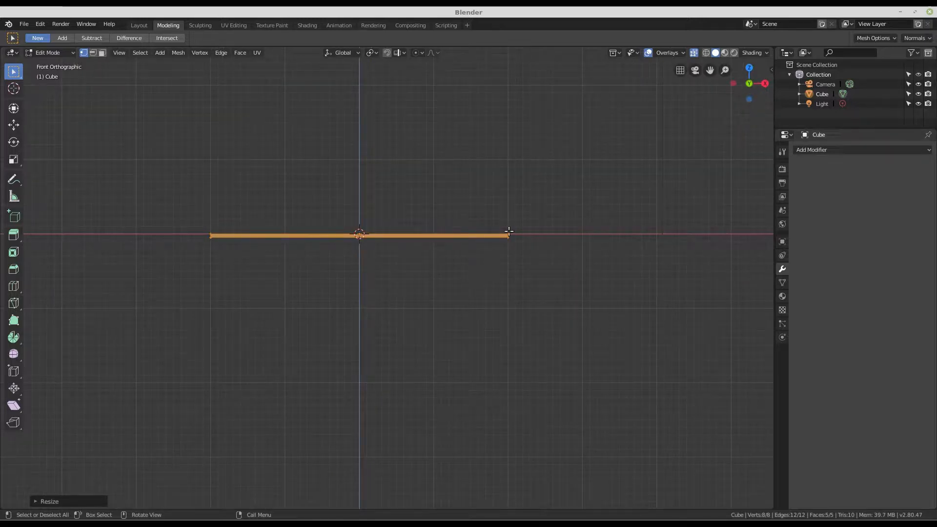
pyautogui.moveTo(491, 203); pyautogui.dragTo(549, 291)
pyautogui.scroll(1, 434, 271)
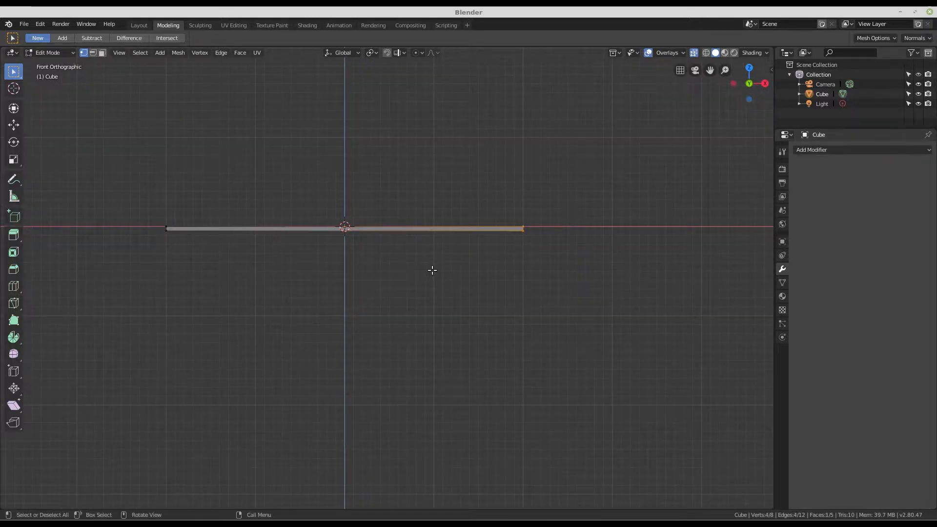
pyautogui.keyDown('shift'); pyautogui.moveTo(417, 268); pyautogui.dragTo(559, 314, button='middle'); pyautogui.keyUp('shift')
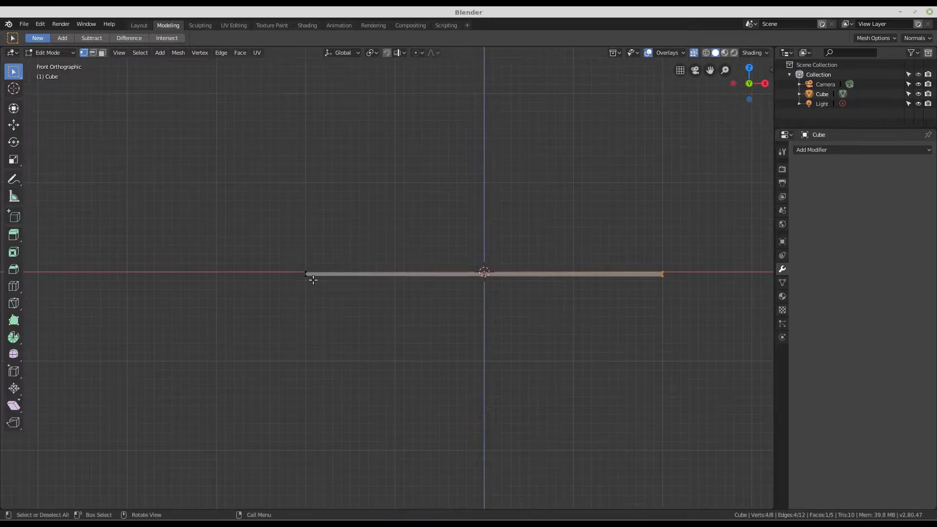
pyautogui.scroll(1, 324, 277)
pyautogui.scroll(1, 324, 274)
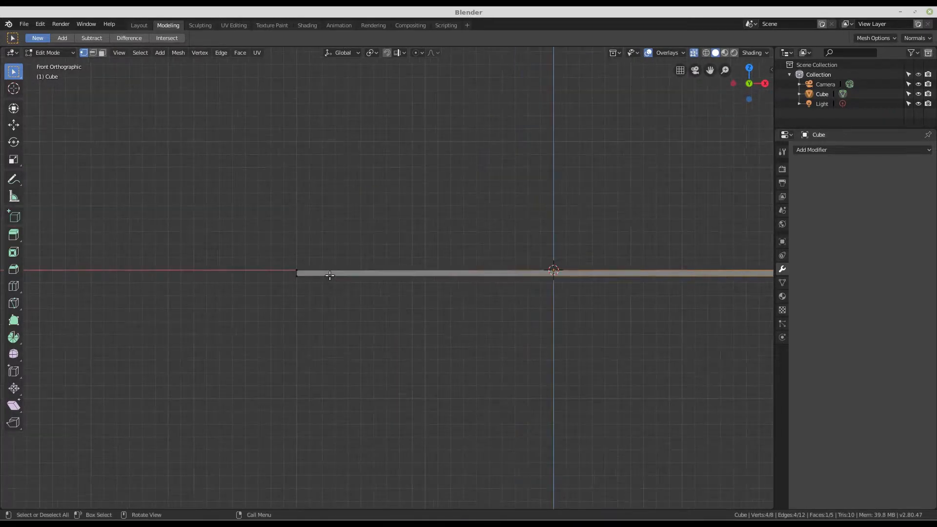
pyautogui.scroll(1, 320, 266)
pyautogui.keyDown('shift'); pyautogui.moveTo(314, 267); pyautogui.dragTo(272, 288, button='middle'); pyautogui.keyUp('shift')
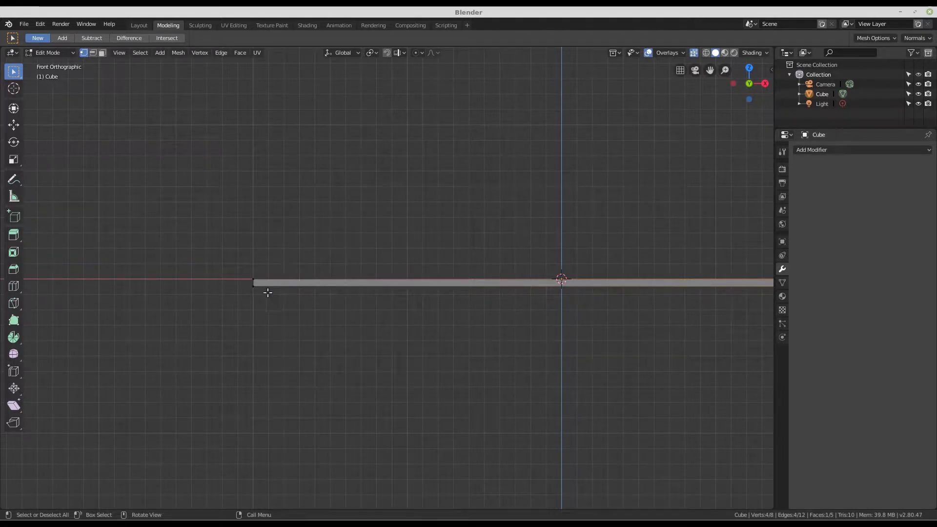
pyautogui.scroll(-1, 269, 295)
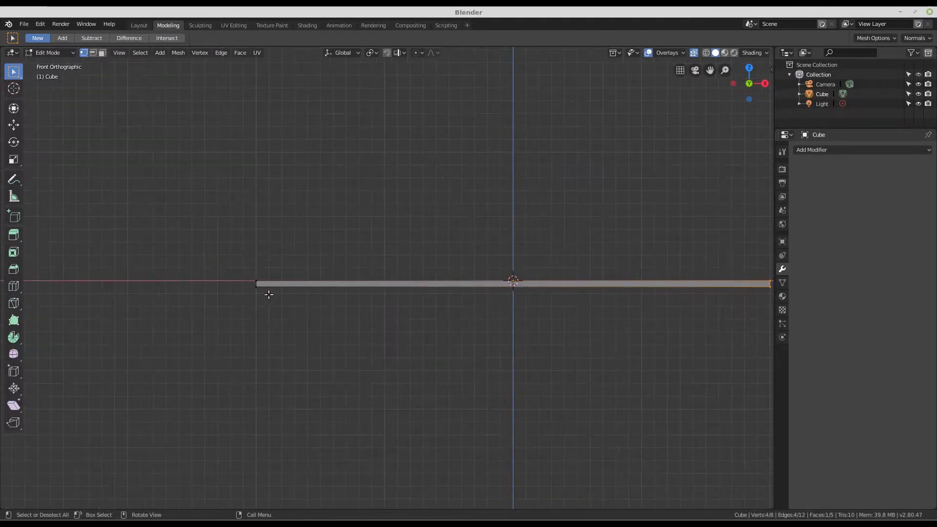
pyautogui.keyDown('shift'); pyautogui.moveTo(262, 291); pyautogui.dragTo(222, 313, button='middle'); pyautogui.keyUp('shift')
pyautogui.scroll(1, 260, 311)
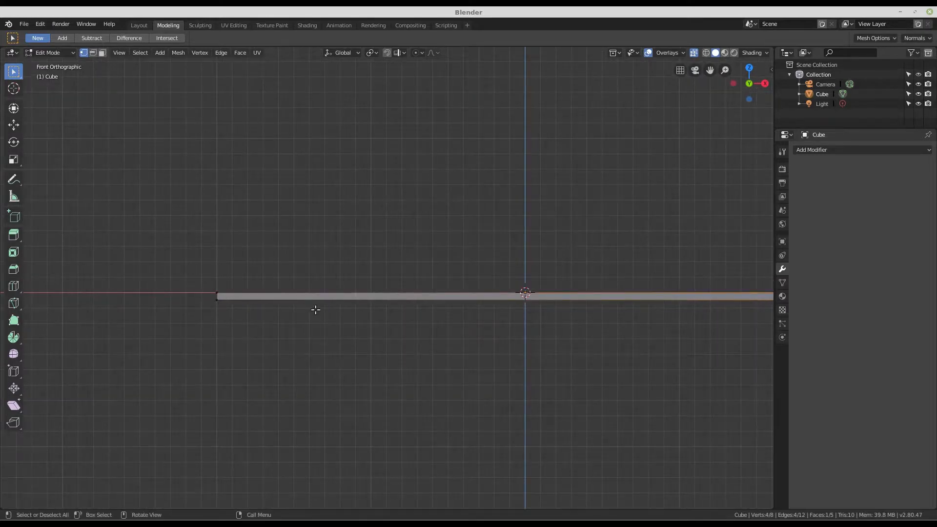
pyautogui.keyDown('shift'); pyautogui.moveTo(316, 310); pyautogui.dragTo(232, 309, button='middle'); pyautogui.keyUp('shift')
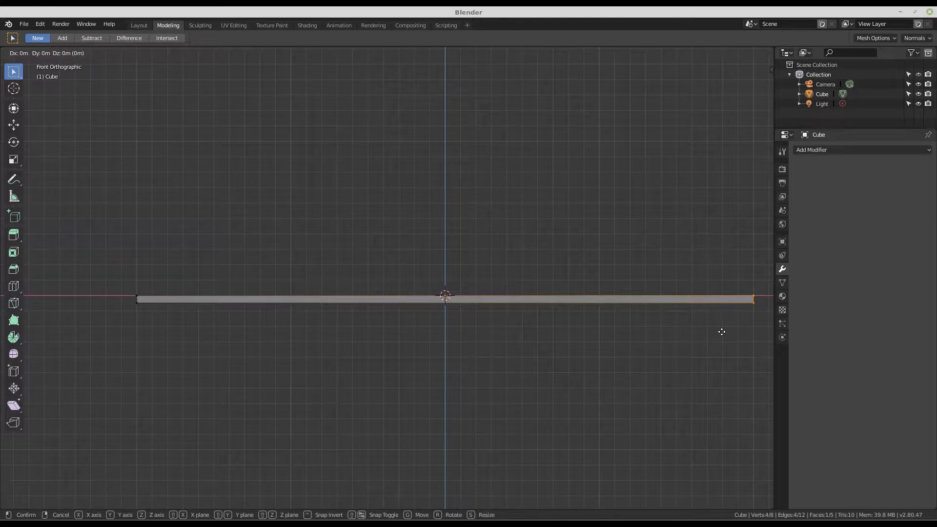
pyautogui.press('x')
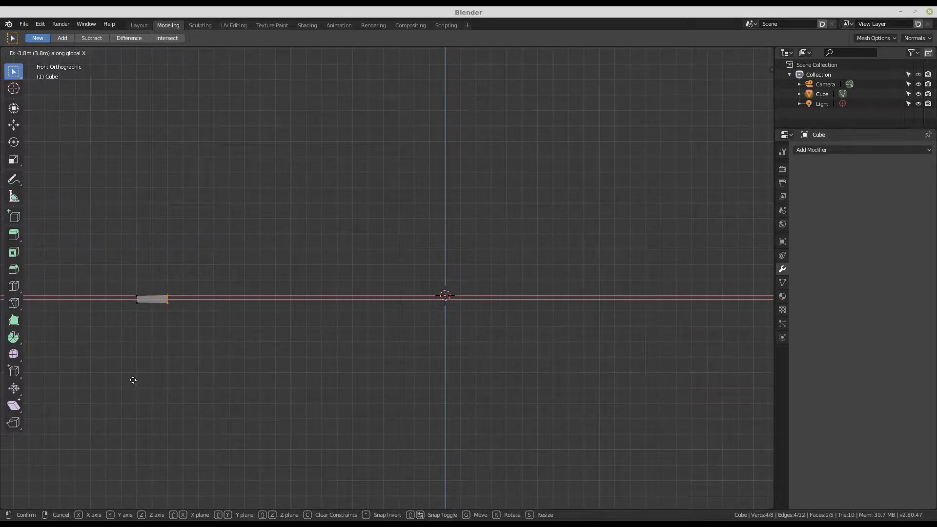
pyautogui.click(162, 384)
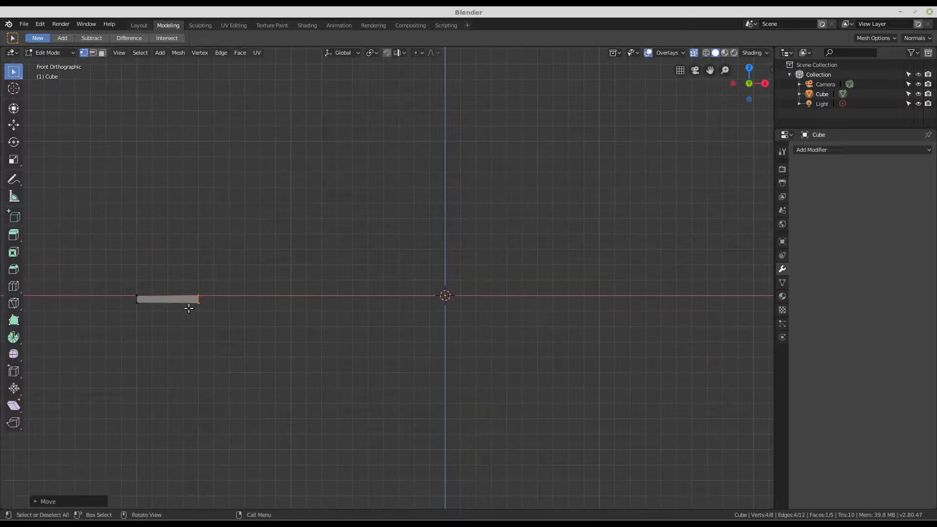
# Step: Examine the plank from several angles and compare its edges with the deck planks in the finished diorama.blend window
pyautogui.moveTo(236, 262); pyautogui.dragTo(336, 256, button='middle')
pyautogui.scroll(5, 223, 294)
pyautogui.moveTo(259, 293); pyautogui.dragTo(253, 265, button='middle')
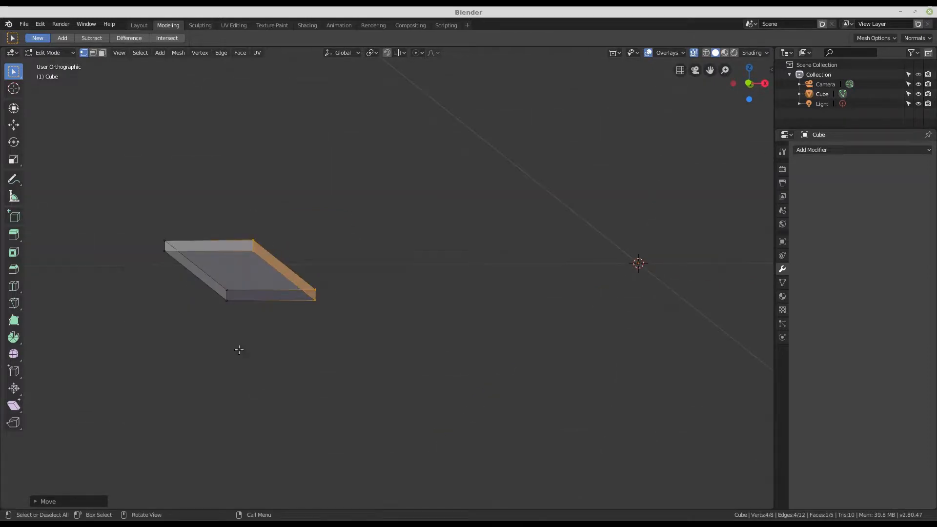
pyautogui.moveTo(308, 297); pyautogui.dragTo(305, 304, button='middle')
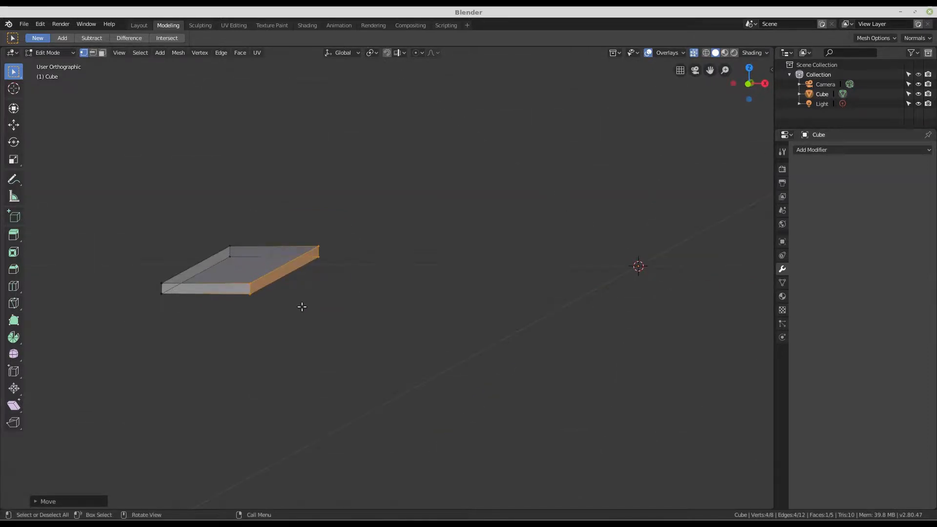
pyautogui.press('KP_1')
pyautogui.scroll(3, 210, 279)
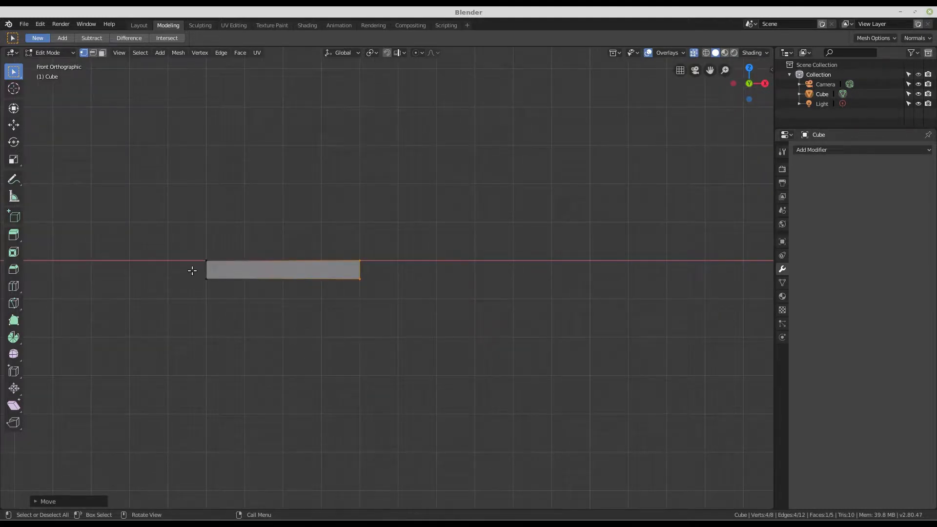
pyautogui.scroll(2, 192, 270)
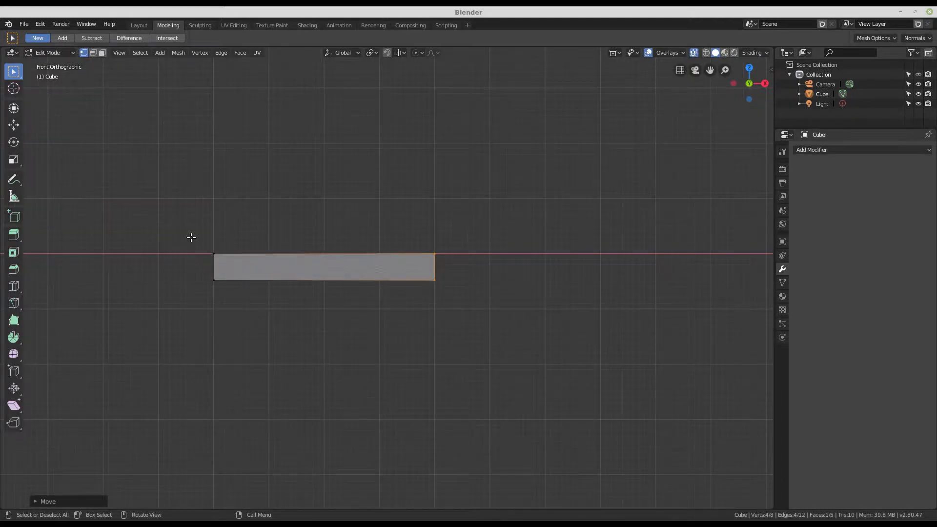
pyautogui.keyDown('shift'); pyautogui.moveTo(191, 238); pyautogui.dragTo(215, 258, button='middle'); pyautogui.keyUp('shift')
pyautogui.scroll(1, 216, 258)
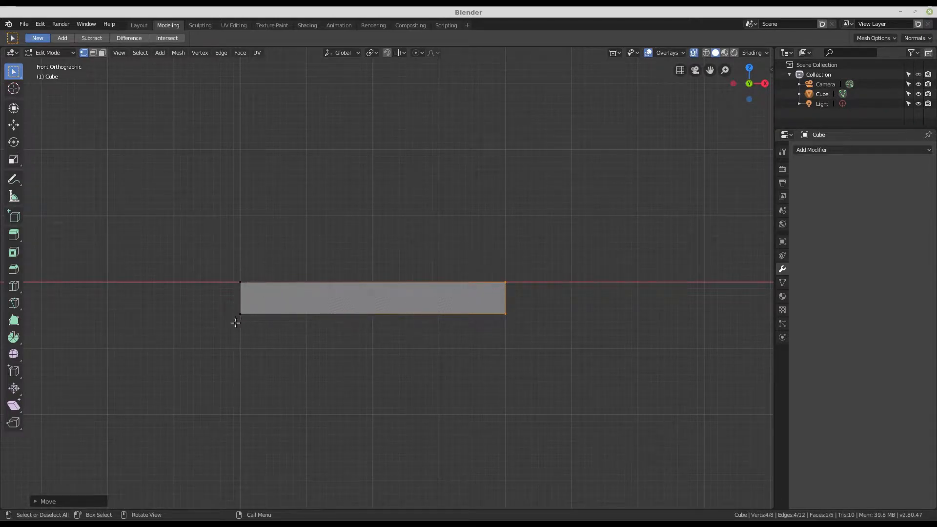
pyautogui.click(220, 524)
pyautogui.scroll(4, 221, 321)
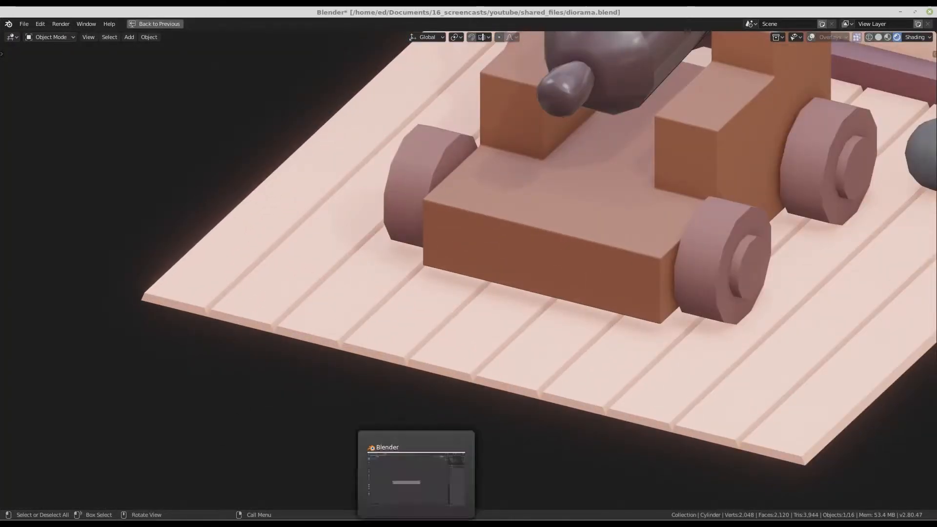
pyautogui.click(391, 524)
# Step: Box-select the plank's top vertices and scale them to about 0.94 along X to taper the long sides
pyautogui.moveTo(222, 251); pyautogui.dragTo(547, 294)
pyautogui.scroll(1, 515, 288)
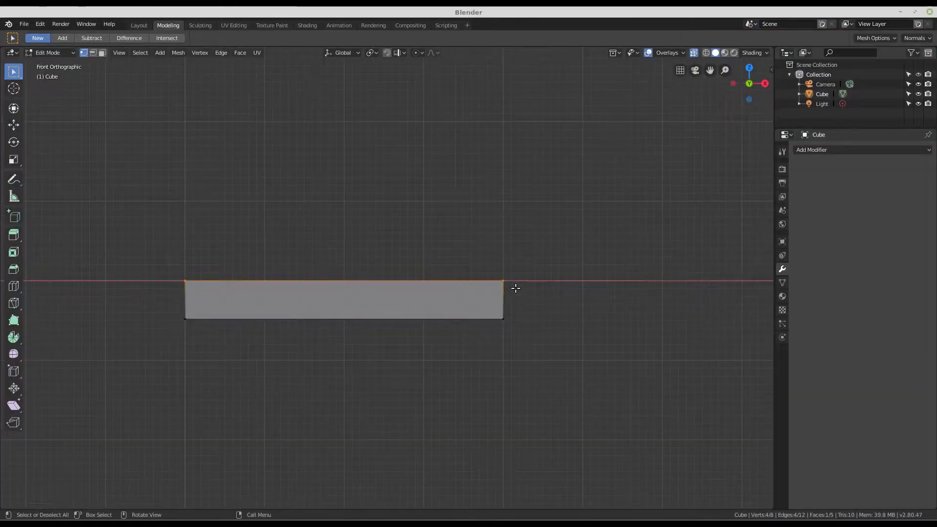
pyautogui.press('s')
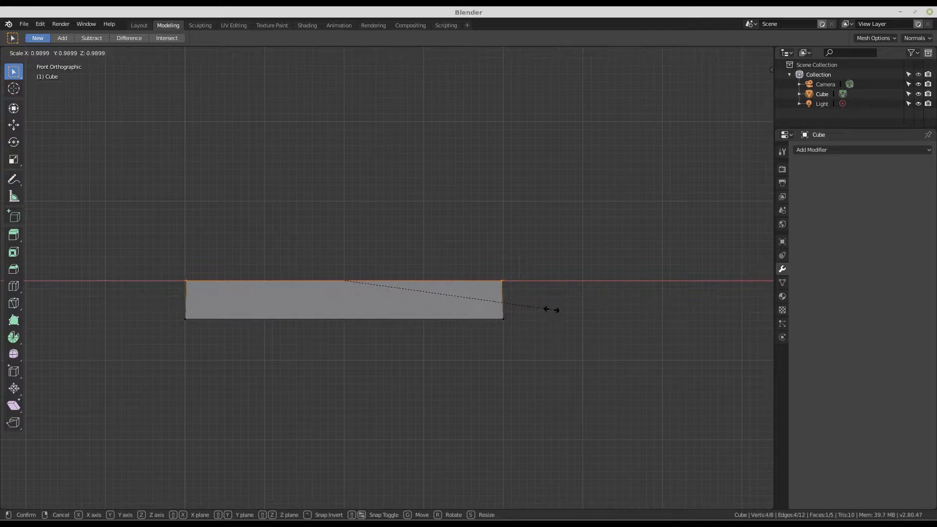
pyautogui.press('x')
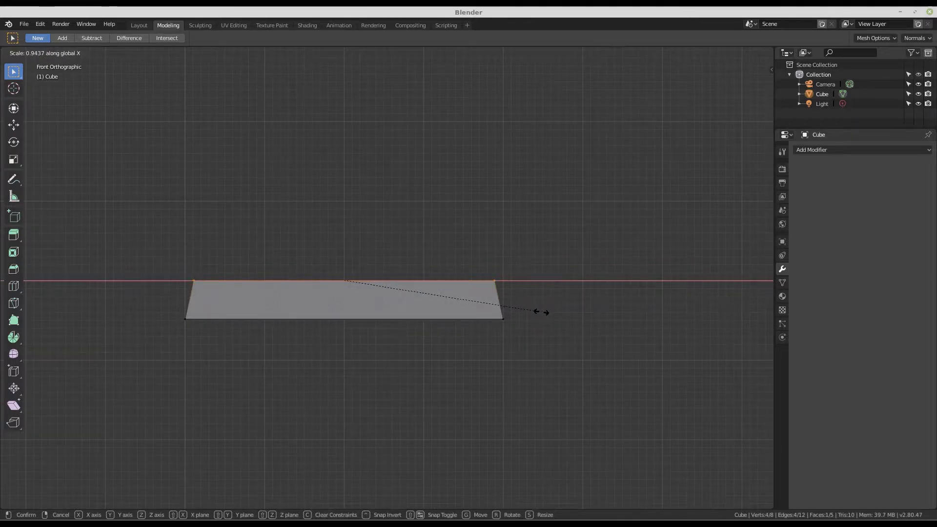
pyautogui.click(541, 313)
# Step: Examine the tapered plank's top face and sloped sides from several angles
pyautogui.scroll(-3, 463, 222)
pyautogui.moveTo(506, 207); pyautogui.dragTo(417, 258, button='middle')
pyautogui.scroll(-5, 440, 236)
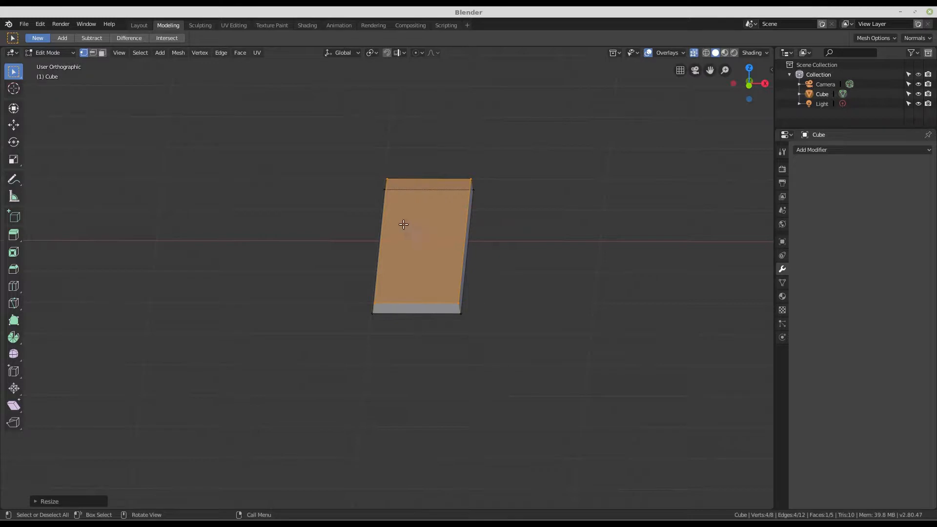
pyautogui.moveTo(436, 265); pyautogui.dragTo(377, 277, button='middle')
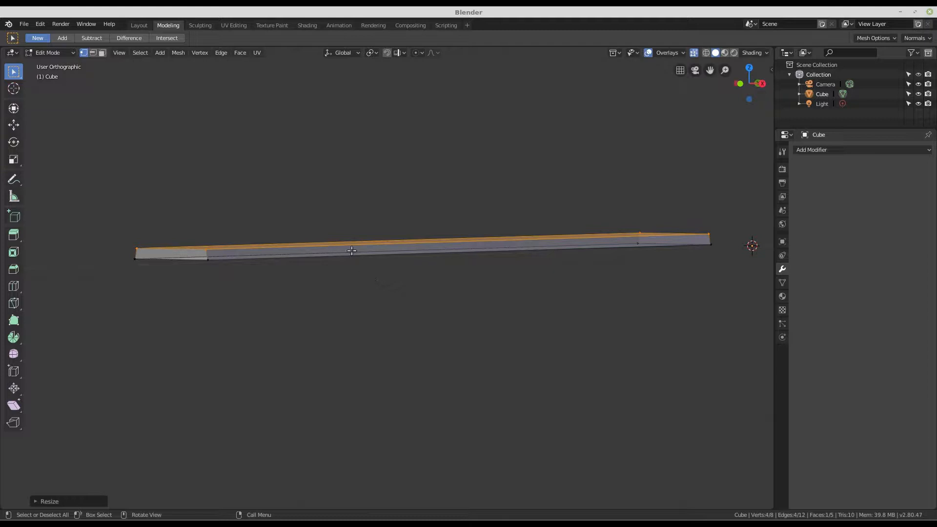
pyautogui.scroll(-2, 314, 259)
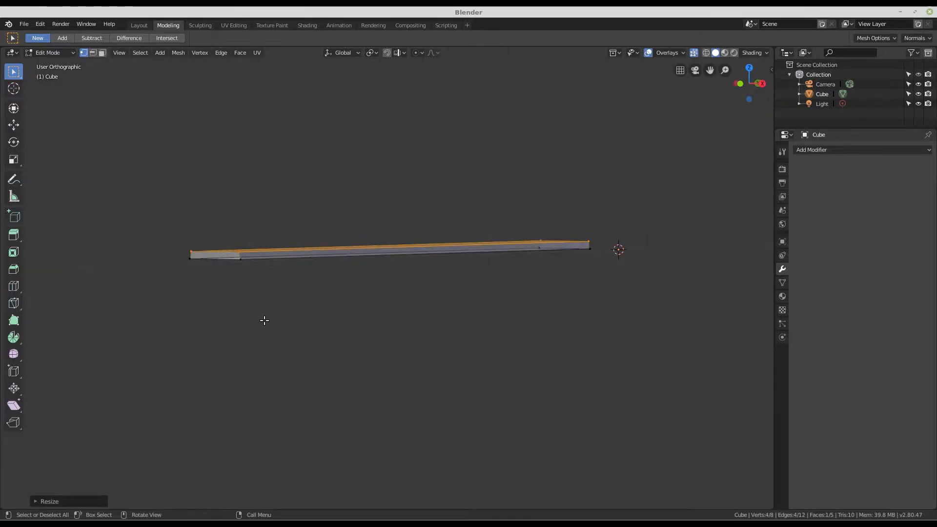
pyautogui.moveTo(265, 320); pyautogui.dragTo(365, 279, button='middle')
pyautogui.moveTo(331, 330); pyautogui.dragTo(350, 315, button='middle')
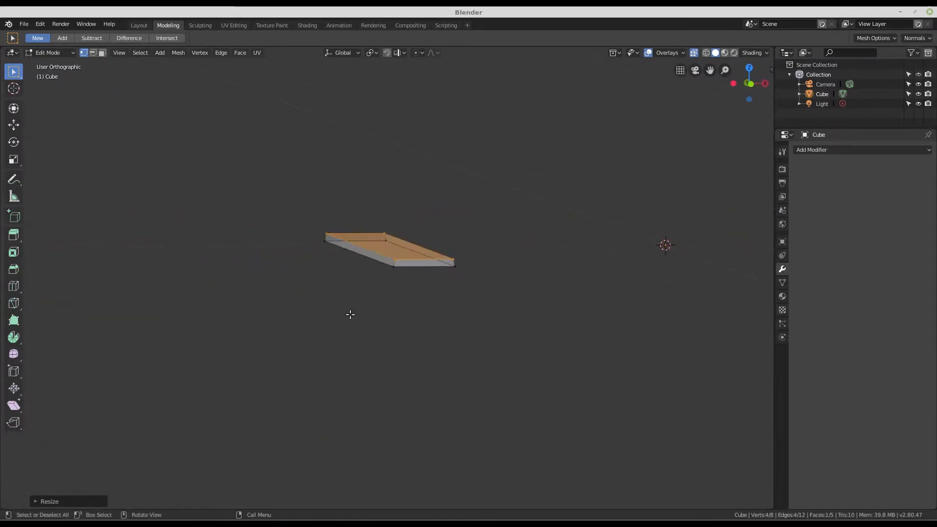
pyautogui.scroll(4, 364, 234)
pyautogui.moveTo(364, 234); pyautogui.dragTo(357, 257, button='middle')
pyautogui.scroll(2, 357, 257)
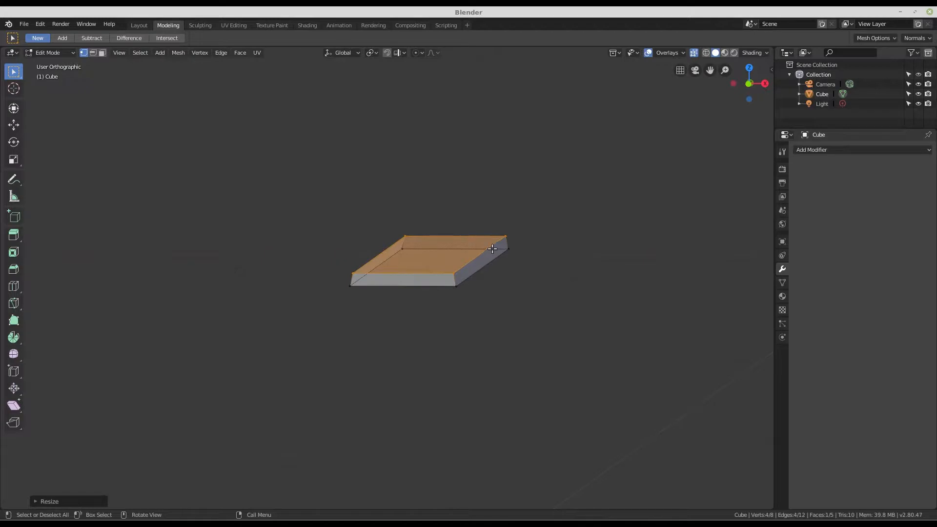
pyautogui.scroll(-1, 395, 285)
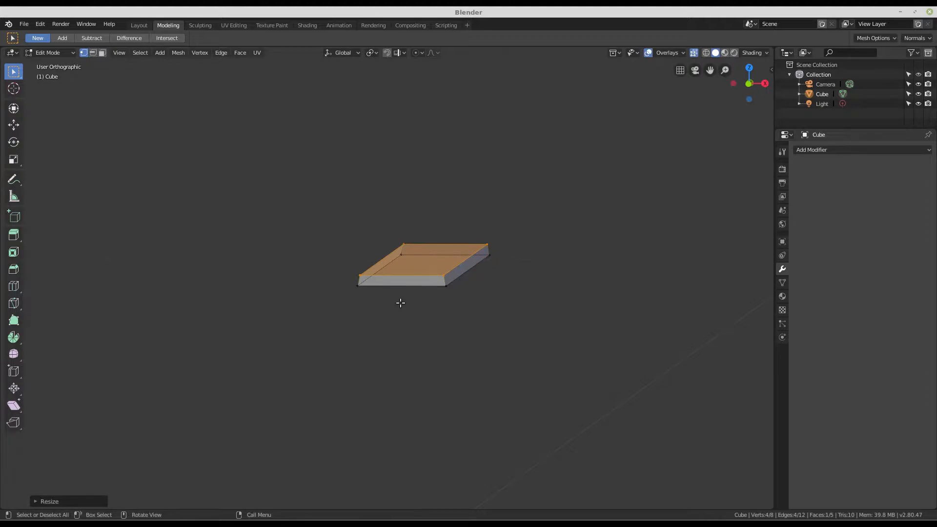
# Step: In front orthographic view, box-select all of the plank's vertices
pyautogui.moveTo(405, 256); pyautogui.dragTo(374, 298, button='middle')
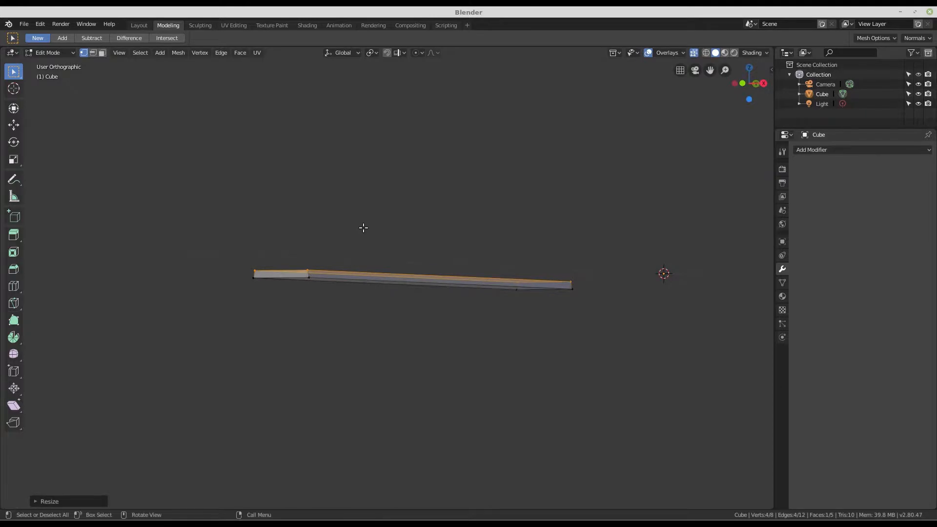
pyautogui.press('KP_1')
pyautogui.scroll(1, 385, 218)
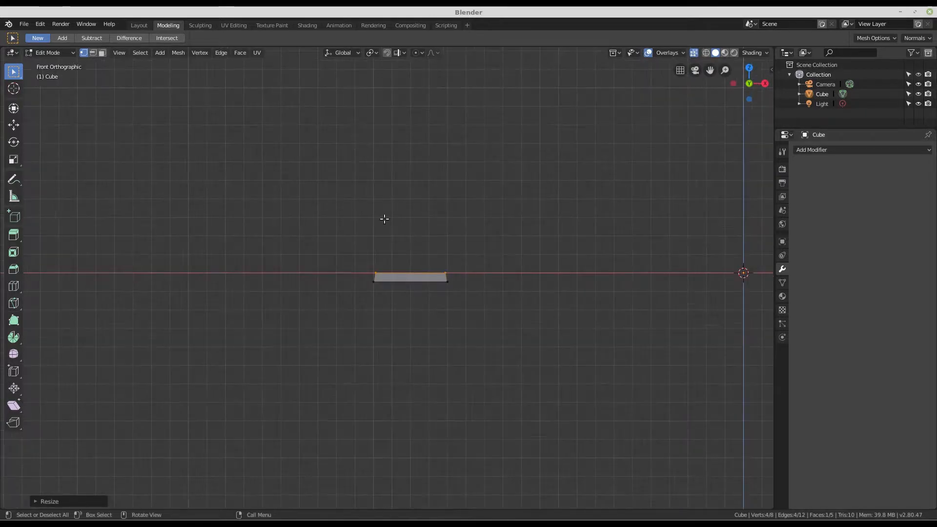
pyautogui.scroll(-4, 335, 261)
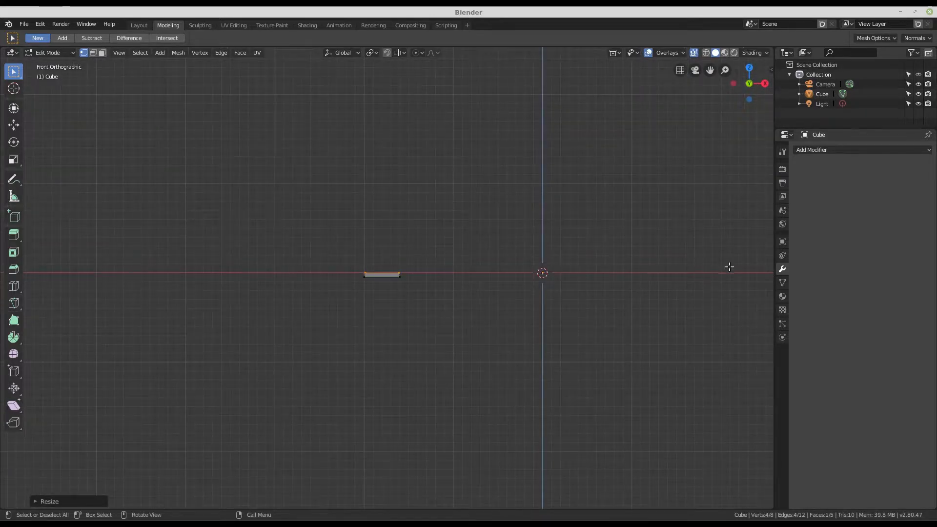
pyautogui.scroll(5, 370, 269)
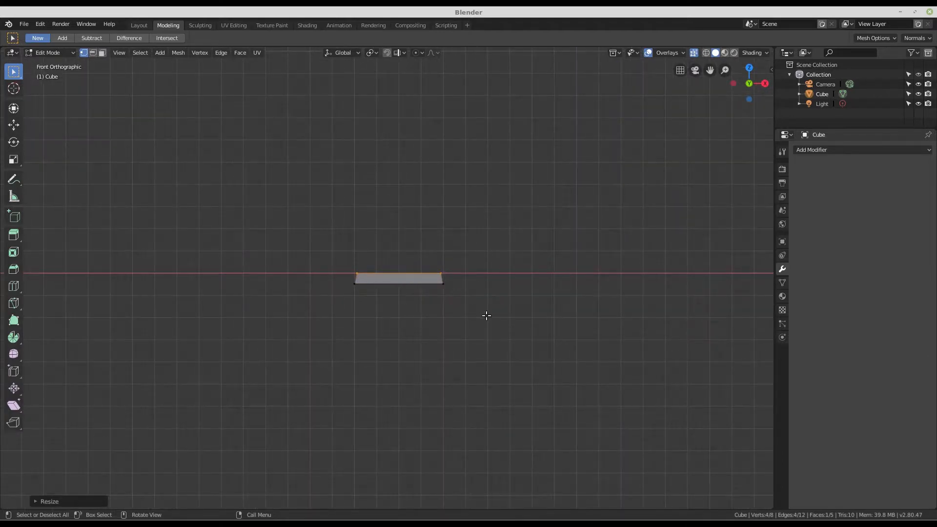
pyautogui.keyDown('shift'); pyautogui.moveTo(486, 316); pyautogui.dragTo(345, 293, button='middle'); pyautogui.keyUp('shift')
pyautogui.scroll(2, 223, 284)
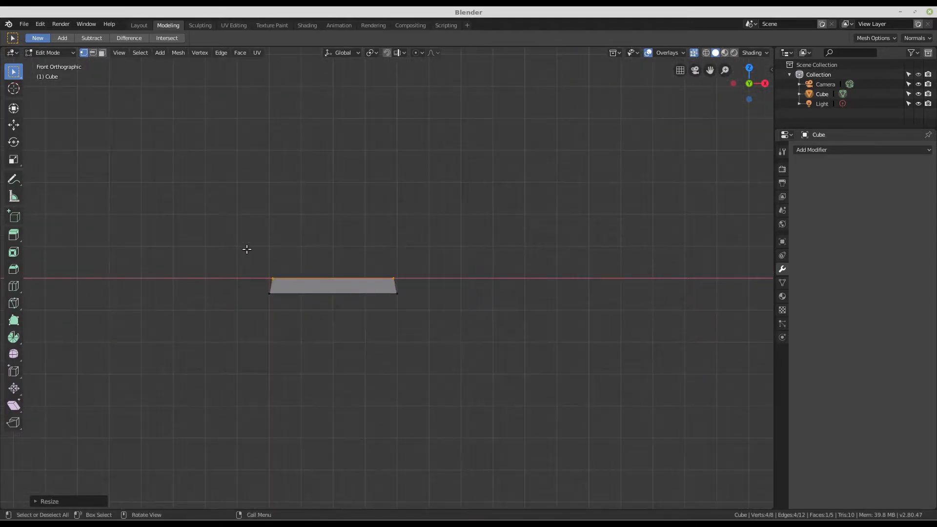
pyautogui.moveTo(246, 250); pyautogui.dragTo(455, 316)
pyautogui.scroll(1, 427, 283)
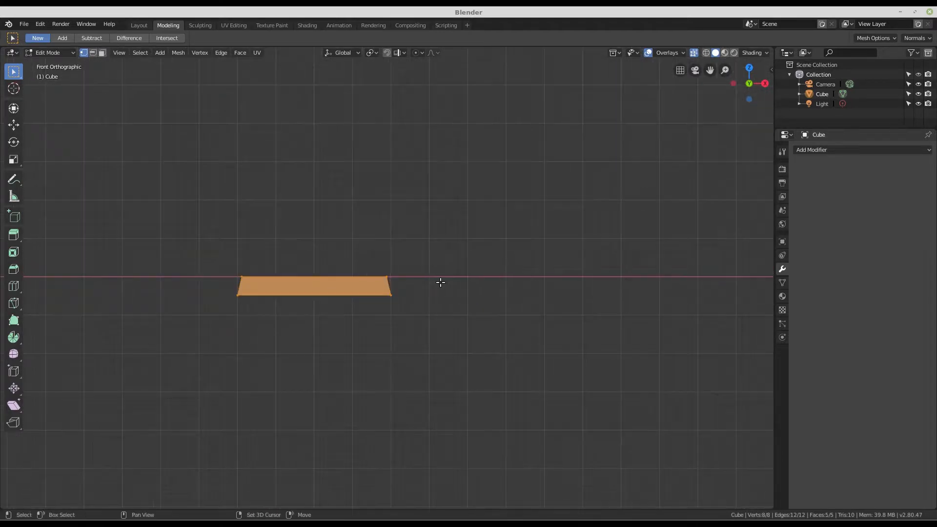
# Step: Duplicate the selected plank and place the copy 0.4 m along X, with its lower edge touching the original's
pyautogui.keyDown('shift'); pyautogui.moveTo(440, 282); pyautogui.dragTo(420, 317, button='middle'); pyautogui.keyUp('shift')
pyautogui.scroll(-1, 282, 368)
pyautogui.scroll(2, 281, 357)
pyautogui.scroll(2, 356, 358)
pyautogui.press('KP_1')
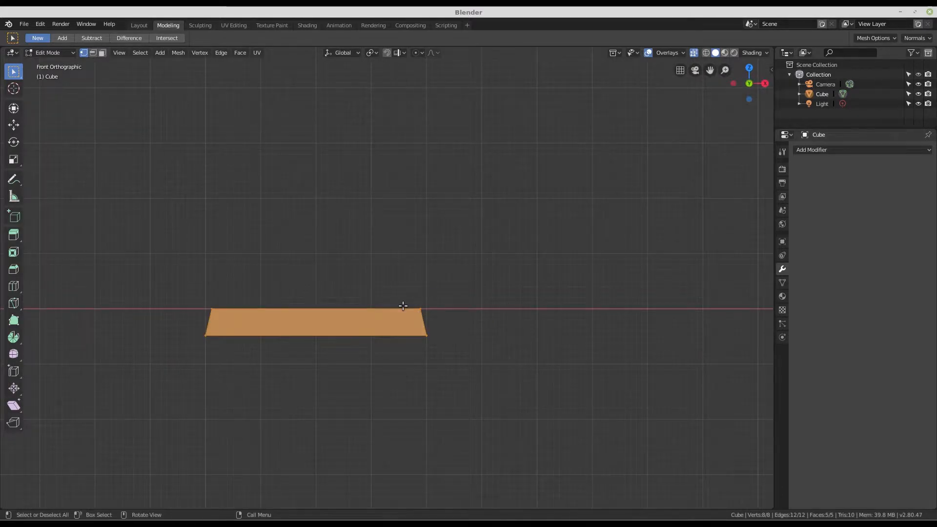
pyautogui.scroll(1, 322, 325)
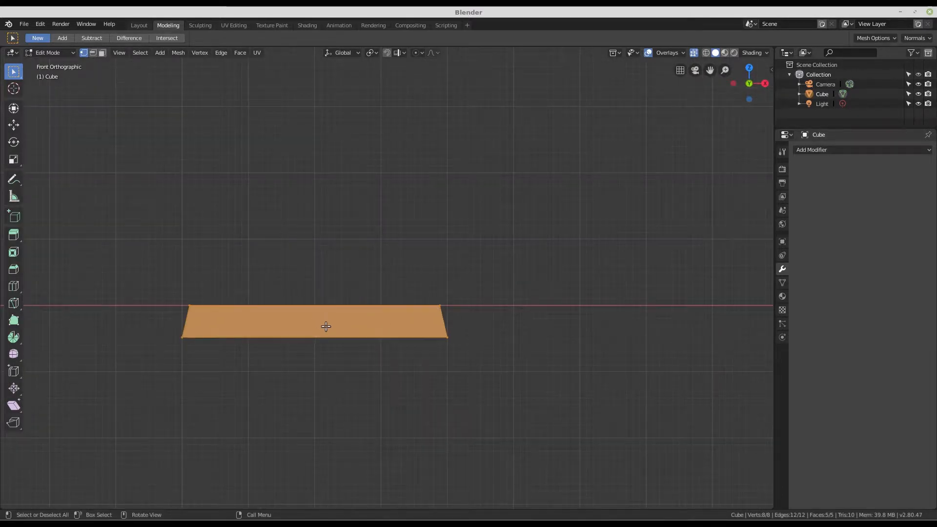
pyautogui.press('e')
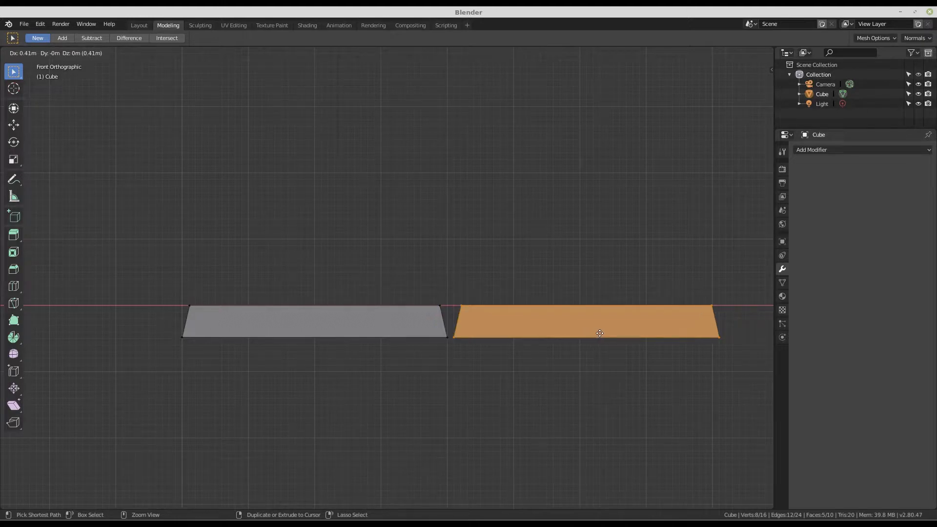
pyautogui.click(597, 333)
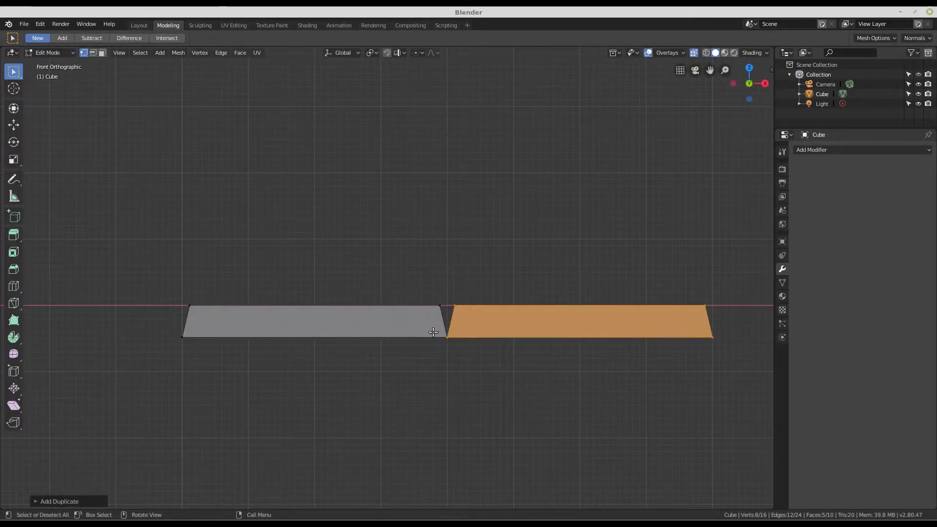
# Step: Repeat the duplication along positive X until the row holds ten planks side by side
pyautogui.scroll(-5, 404, 226)
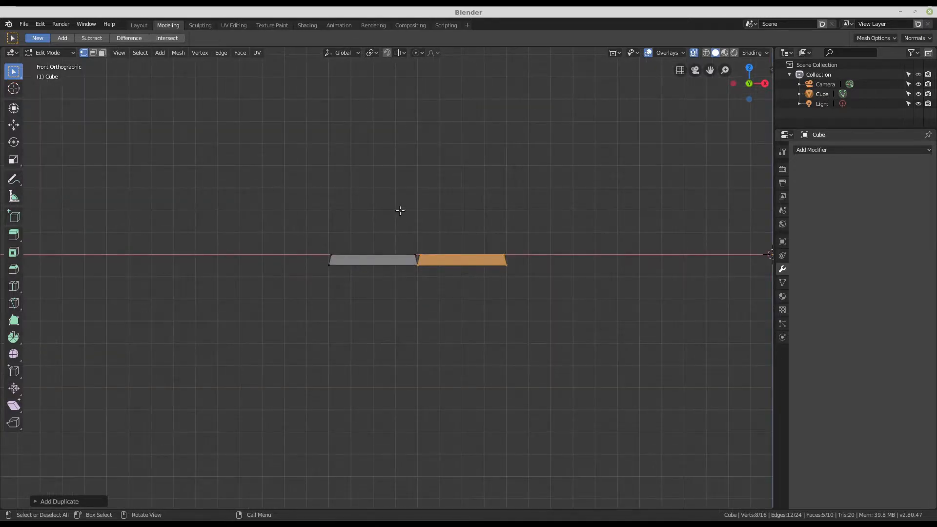
pyautogui.moveTo(397, 209); pyautogui.dragTo(366, 300, button='middle')
pyautogui.scroll(2, 413, 211)
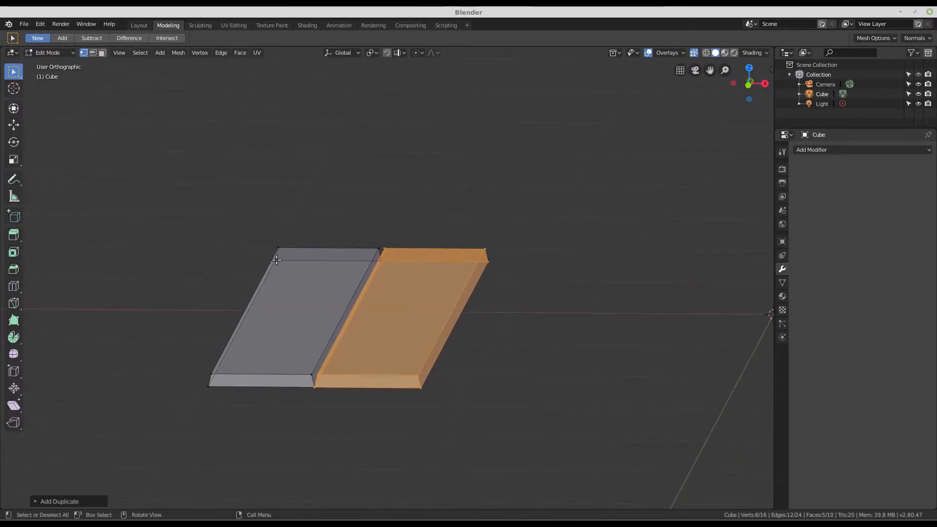
pyautogui.scroll(-1, 283, 282)
pyautogui.moveTo(283, 282); pyautogui.dragTo(294, 285, button='middle')
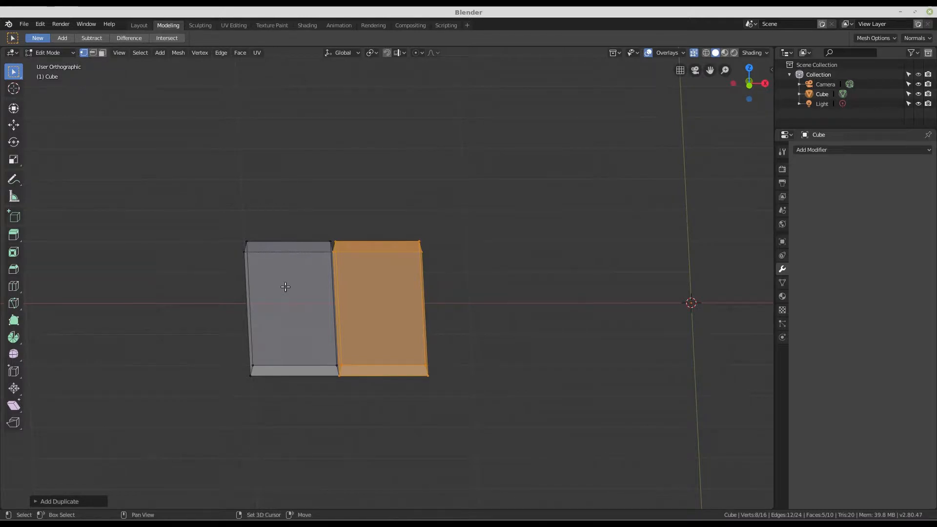
pyautogui.hotkey('shift', 'r')
pyautogui.hotkey('shift', 'r')
pyautogui.hotkey('shift', 'r')
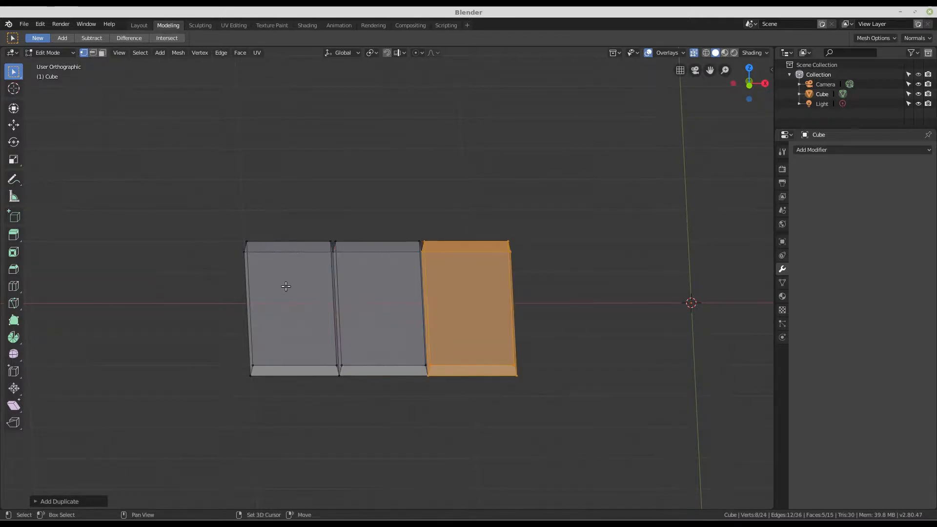
pyautogui.scroll(-2, 269, 262)
pyautogui.scroll(-2, 270, 262)
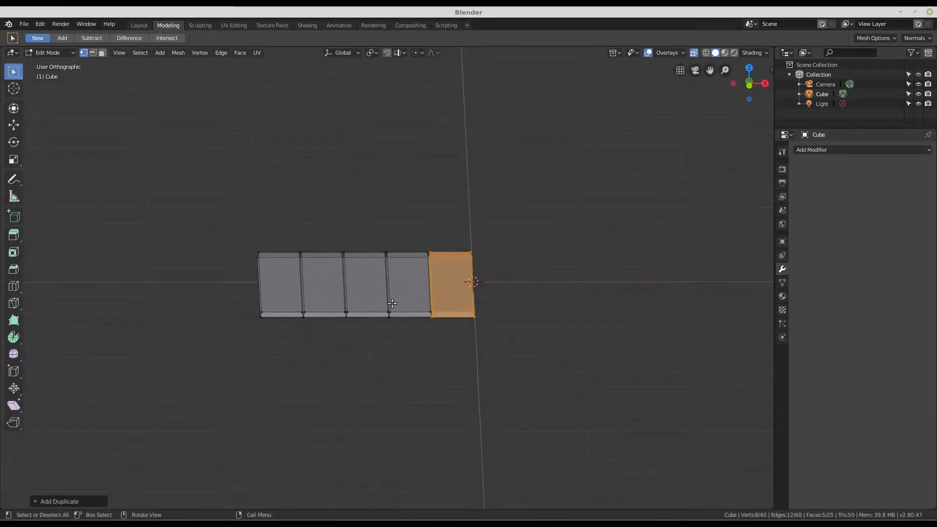
pyautogui.hotkey('shift', 'r')
pyautogui.hotkey('shift', 'r')
pyautogui.hotkey('shift', 'r')
pyautogui.hotkey('shift', 'r')
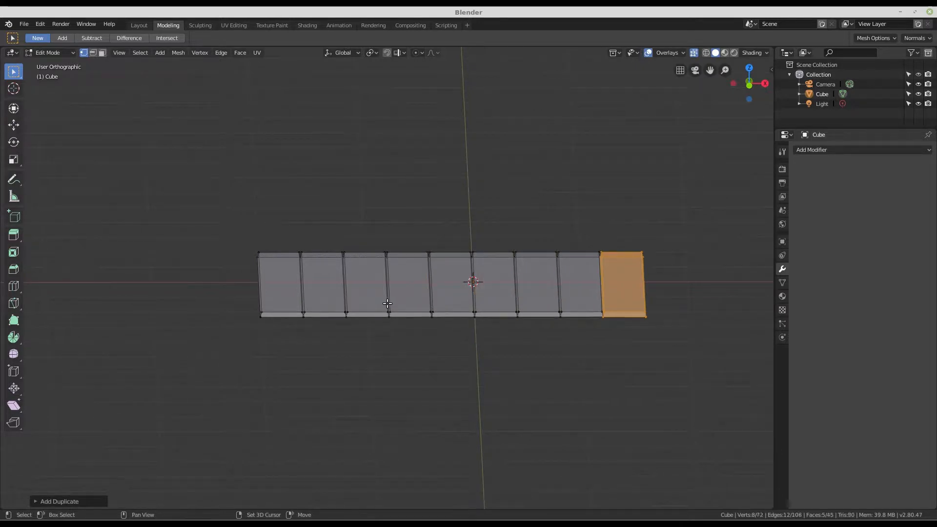
pyautogui.hotkey('shift', 'r')
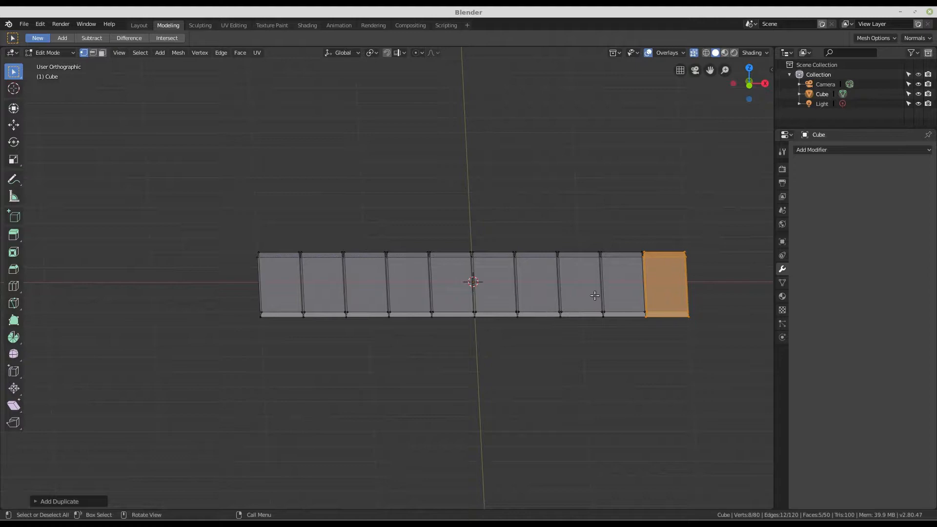
# Step: Undo all the repeated duplications and the first duplicate, back to the single selected plank
pyautogui.moveTo(684, 345); pyautogui.dragTo(423, 330, button='middle')
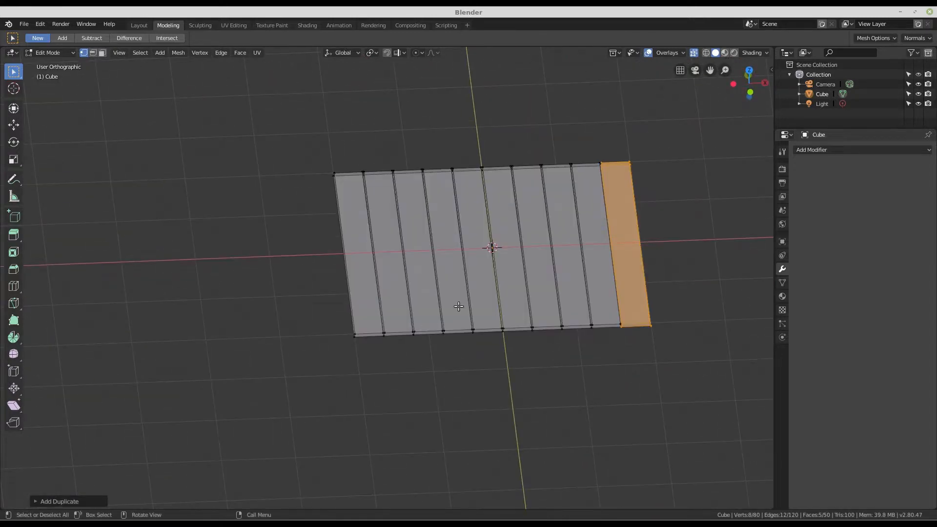
pyautogui.hotkey('ctrl', 'z')
pyautogui.hotkey('ctrl', 'z')
pyautogui.hotkey('ctrl', 'z')
pyautogui.hotkey('ctrl', 'z')
pyautogui.hotkey('ctrl', 'z')
pyautogui.hotkey('ctrl', 'z')
pyautogui.hotkey('ctrl', 'z')
pyautogui.hotkey('ctrl', 'z')
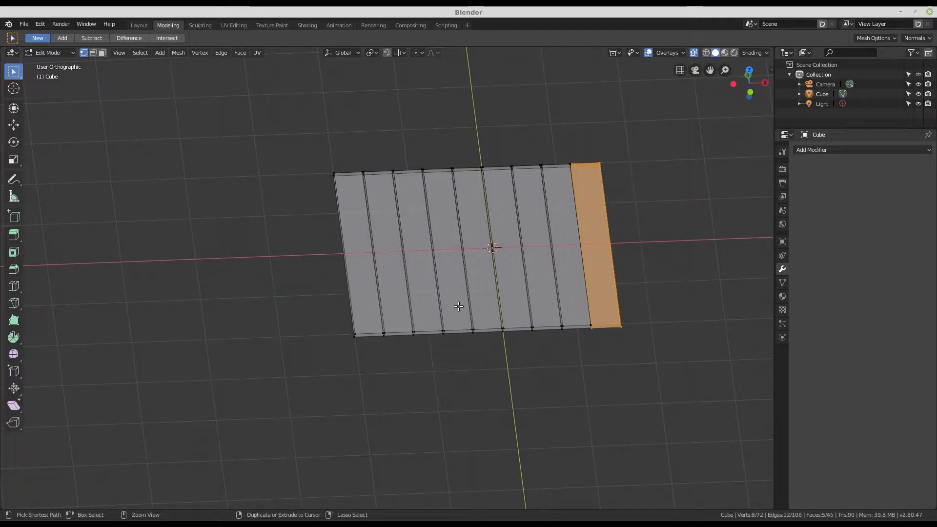
pyautogui.hotkey('ctrl', 'z')
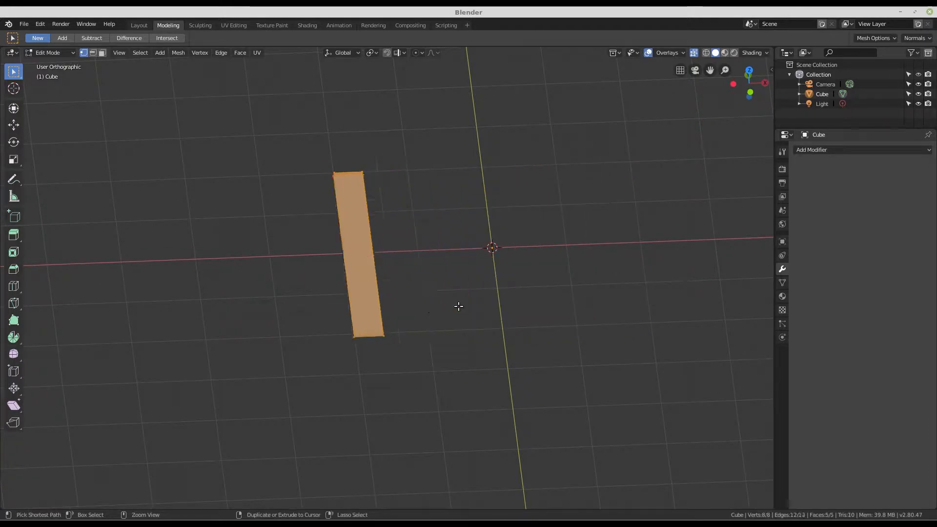
# Step: Duplicate the plank to a free spot in front view, and use a separate Move to set the copy beside the original
pyautogui.press('KP_1')
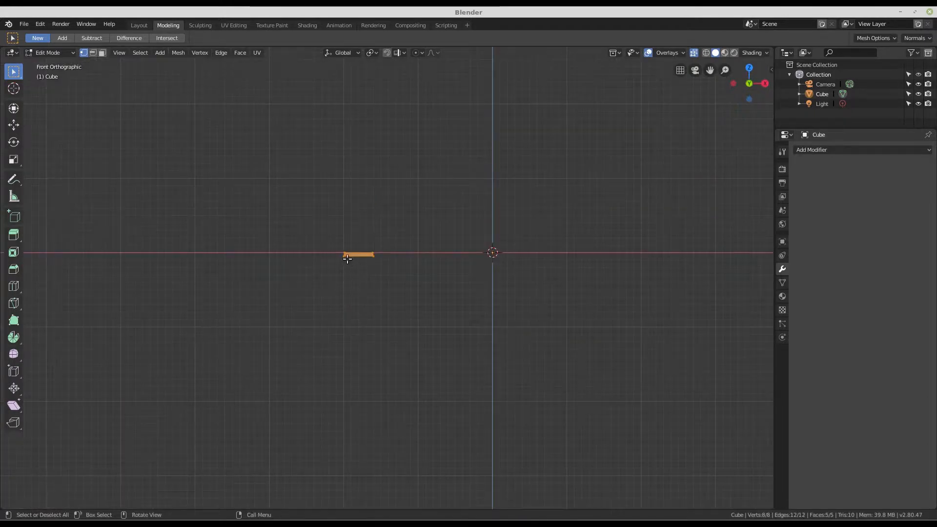
pyautogui.scroll(7, 349, 247)
pyautogui.scroll(1, 414, 241)
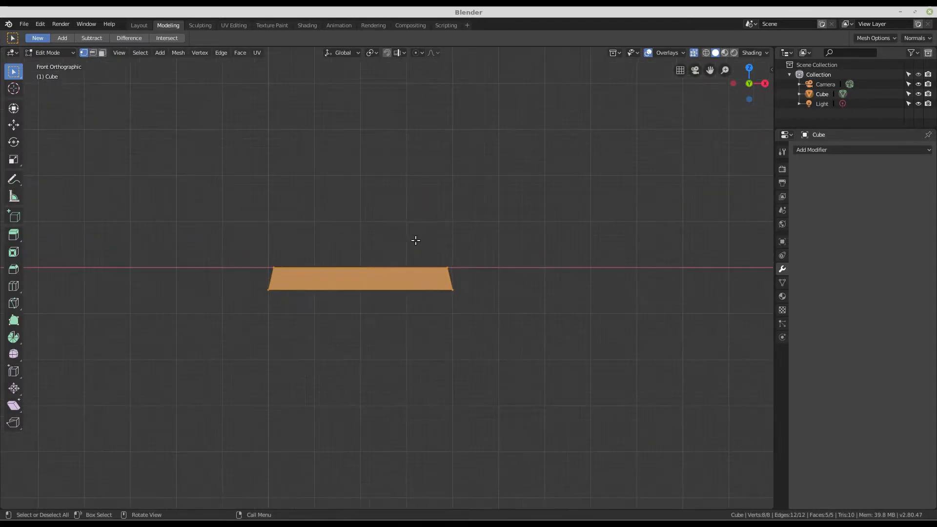
pyautogui.keyDown('shift'); pyautogui.moveTo(416, 250); pyautogui.dragTo(360, 287, button='middle'); pyautogui.keyUp('shift')
pyautogui.scroll(1, 284, 328)
pyautogui.scroll(1, 284, 329)
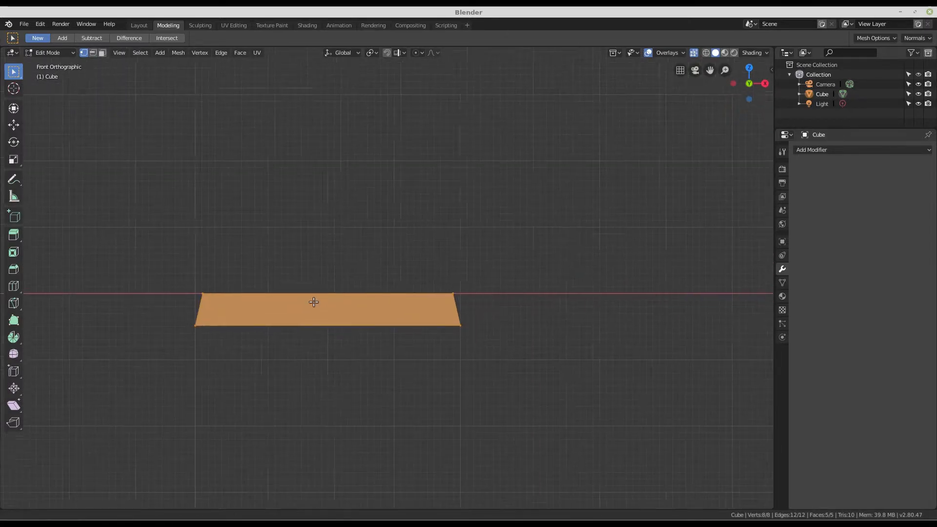
pyautogui.keyDown('shift'); pyautogui.moveTo(230, 347); pyautogui.dragTo(209, 356, button='middle'); pyautogui.keyUp('shift')
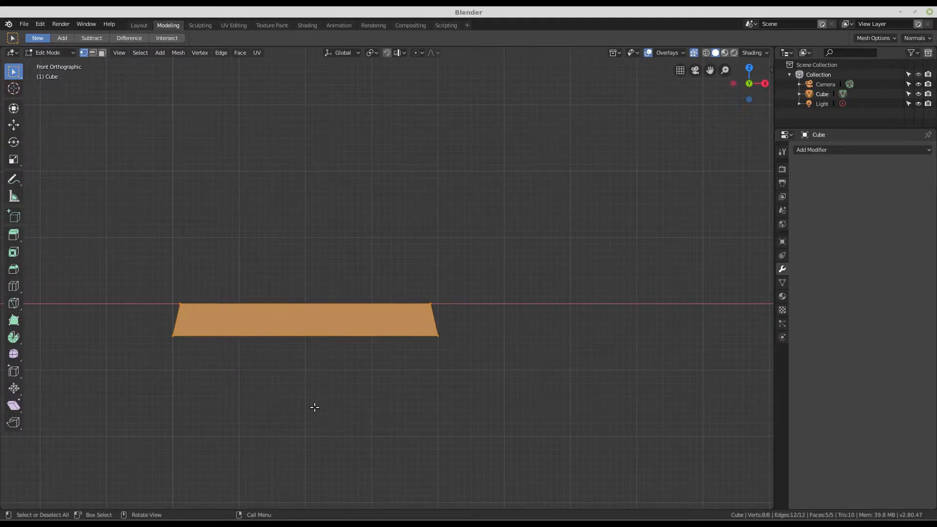
pyautogui.hotkey('shift', 'd')
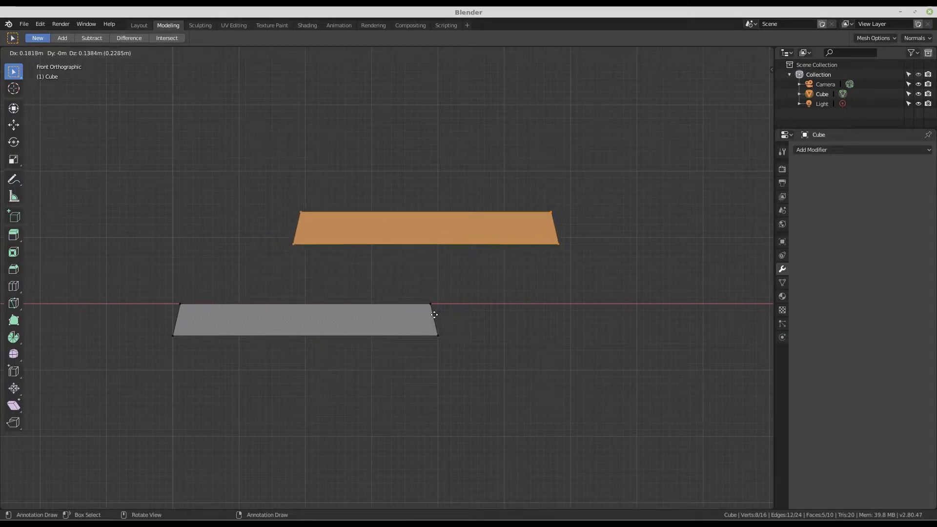
pyautogui.click(394, 357)
pyautogui.press('g')
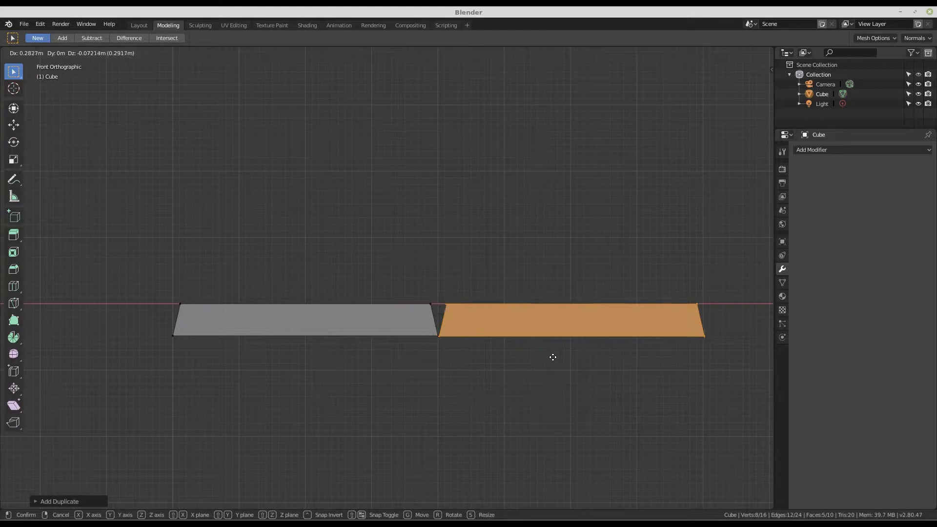
pyautogui.click(551, 357)
pyautogui.scroll(-1, 349, 233)
pyautogui.scroll(-1, 349, 233)
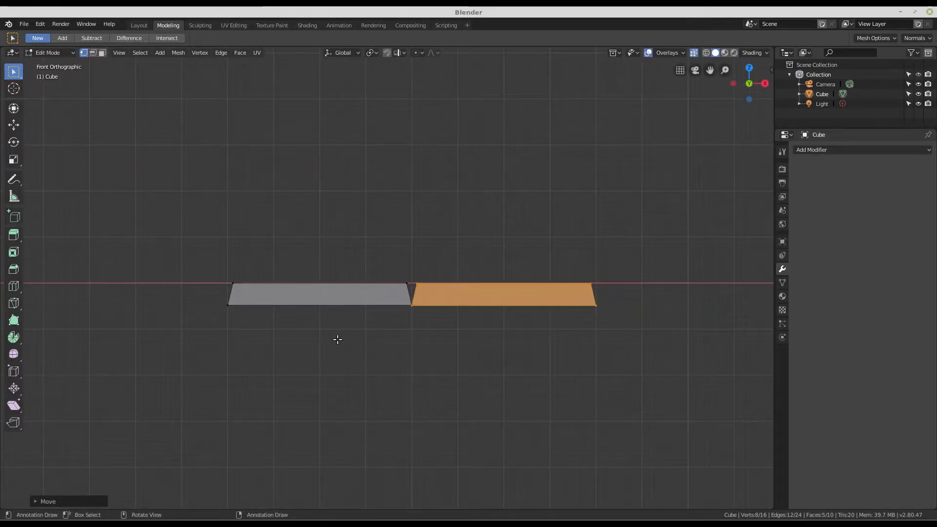
# Step: Repeat the last Move on the duplicated plank four times
pyautogui.hotkey('ctrl', 'z')
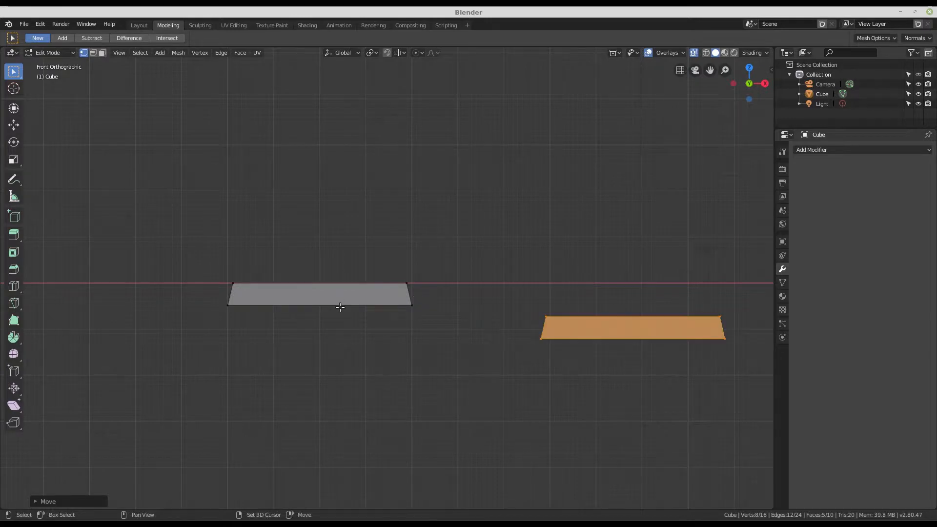
pyautogui.scroll(-1, 286, 265)
pyautogui.hotkey('shift', 'r')
pyautogui.hotkey('shift', 'r')
pyautogui.hotkey('shift', 'r')
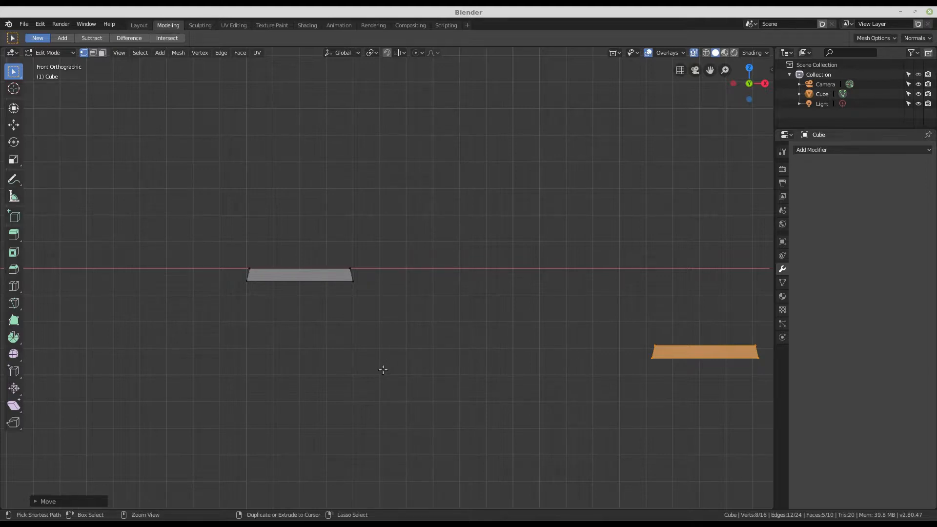
# Step: Undo the repeated moves, the placement move and the duplication, back to the single plank
pyautogui.hotkey('ctrl', 'z')
pyautogui.hotkey('ctrl', 'z')
pyautogui.hotkey('ctrl', 'z')
pyautogui.hotkey('ctrl', 'z')
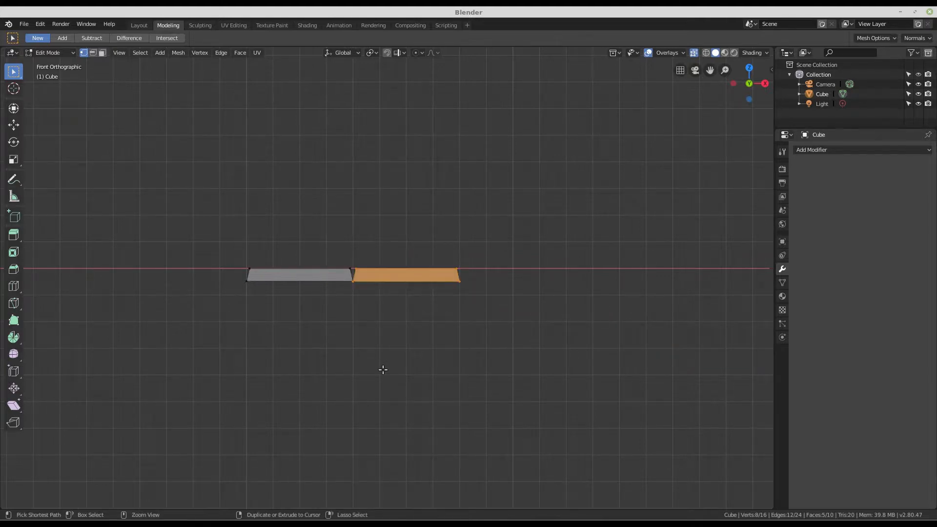
pyautogui.hotkey('ctrl', 'z')
pyautogui.hotkey('ctrl', 'z')
pyautogui.hotkey('ctrl', 'z')
# Step: Duplicate the plank 0.4 m along positive X in a single operation, edge to edge with the original
pyautogui.scroll(4, 299, 294)
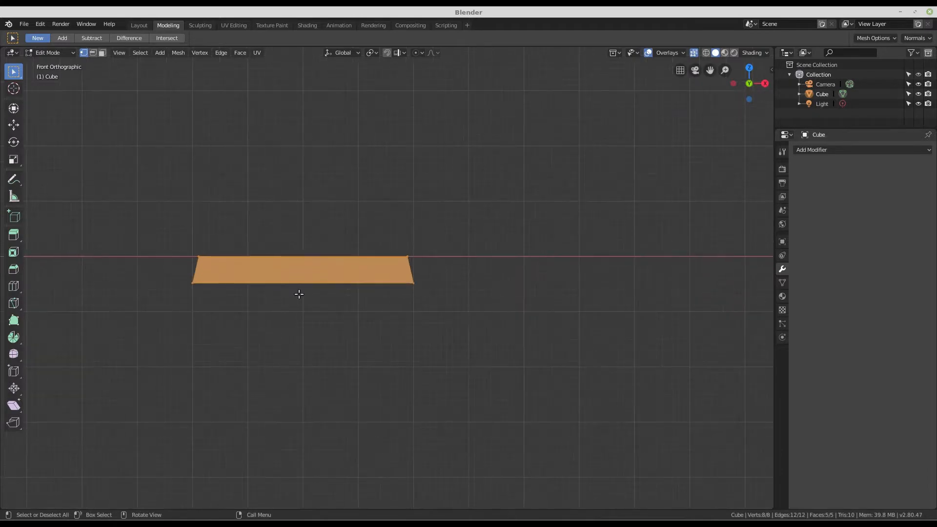
pyautogui.keyDown('shift'); pyautogui.moveTo(310, 278); pyautogui.dragTo(266, 375, button='middle'); pyautogui.keyUp('shift')
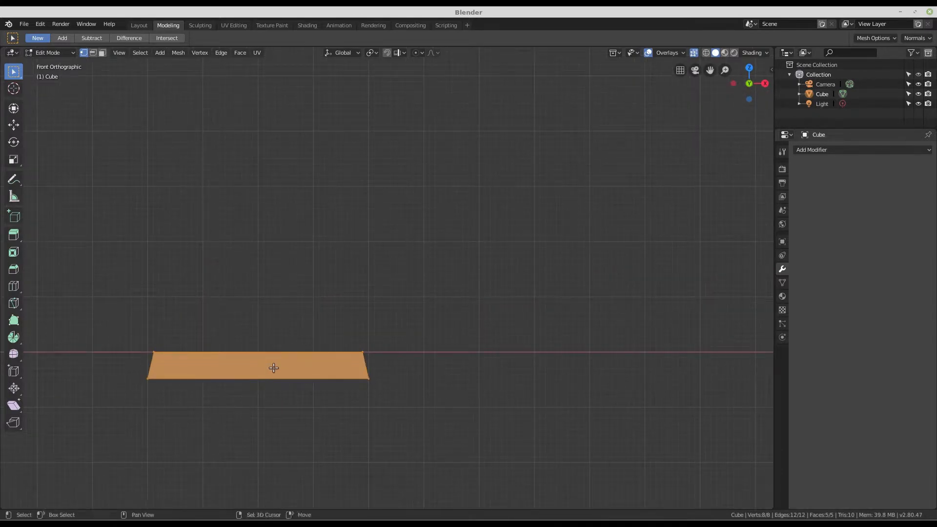
pyautogui.hotkey('shift', 'd')
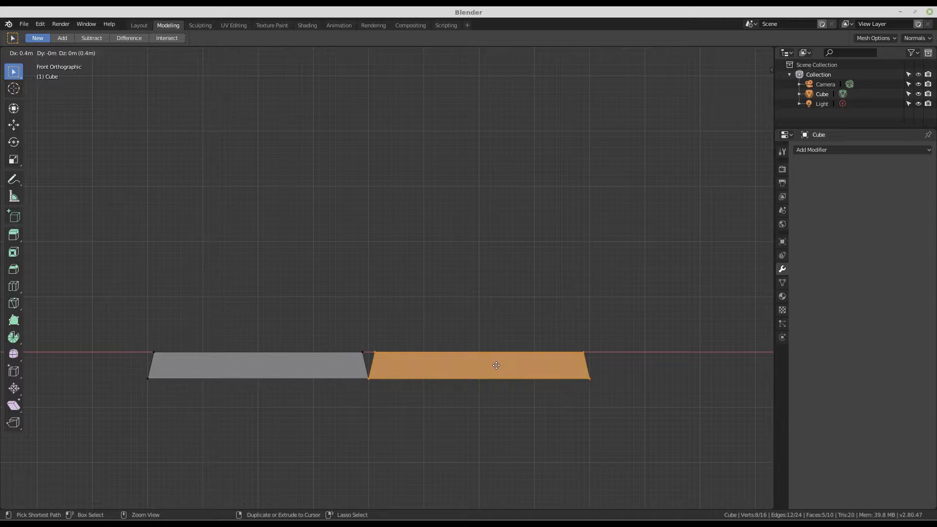
pyautogui.click(496, 365)
# Step: Repeat the 0.4 m plank duplication eight more times along X to build a ten-plank deck
pyautogui.scroll(-3, 388, 247)
pyautogui.moveTo(389, 247); pyautogui.dragTo(369, 289, button='middle')
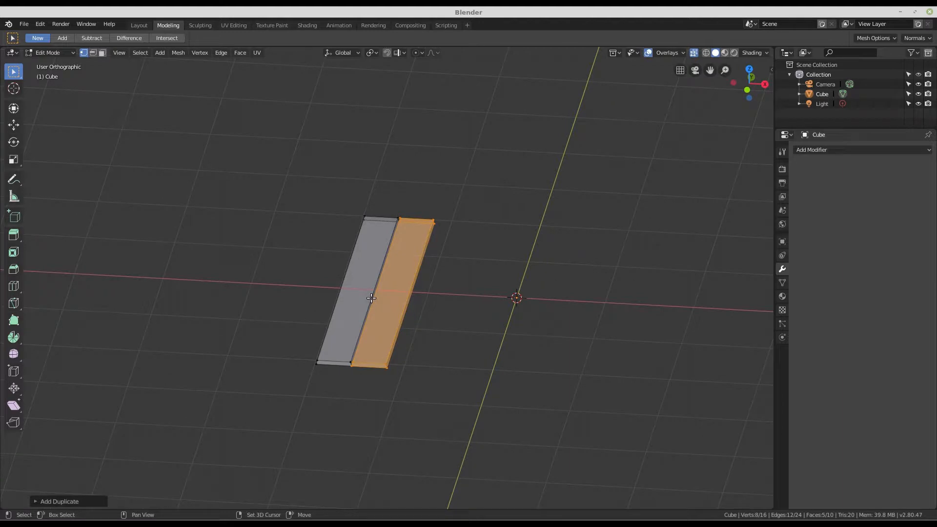
pyautogui.hotkey('shift', 'r')
pyautogui.hotkey('shift', 'r')
pyautogui.hotkey('shift', 'r')
pyautogui.hotkey('shift', 'r')
pyautogui.hotkey('shift', 'r')
pyautogui.hotkey('shift', 'r')
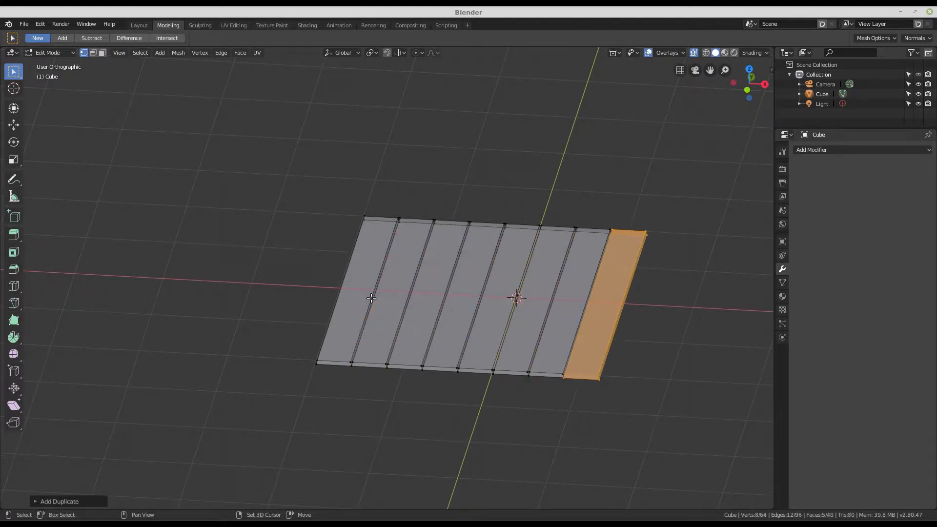
pyautogui.hotkey('shift', 'r')
pyautogui.press('KP_7')
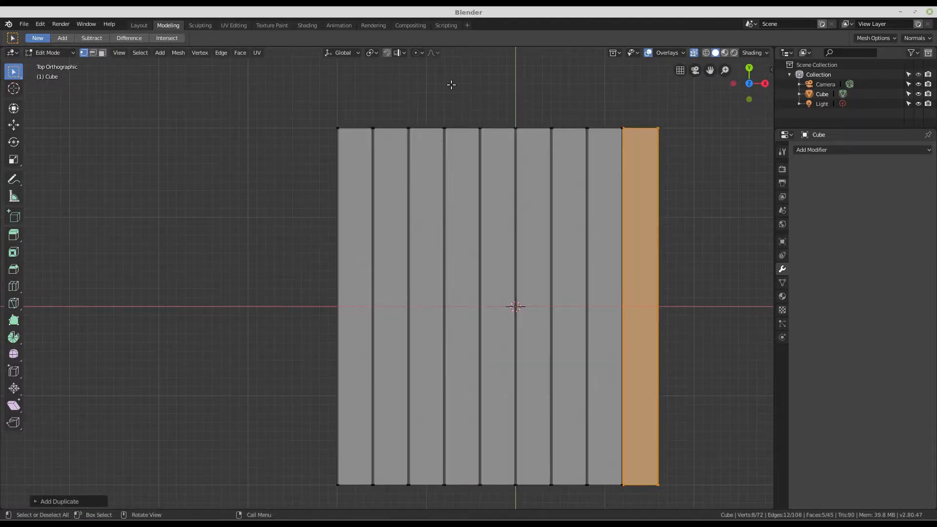
pyautogui.scroll(-3, 450, 85)
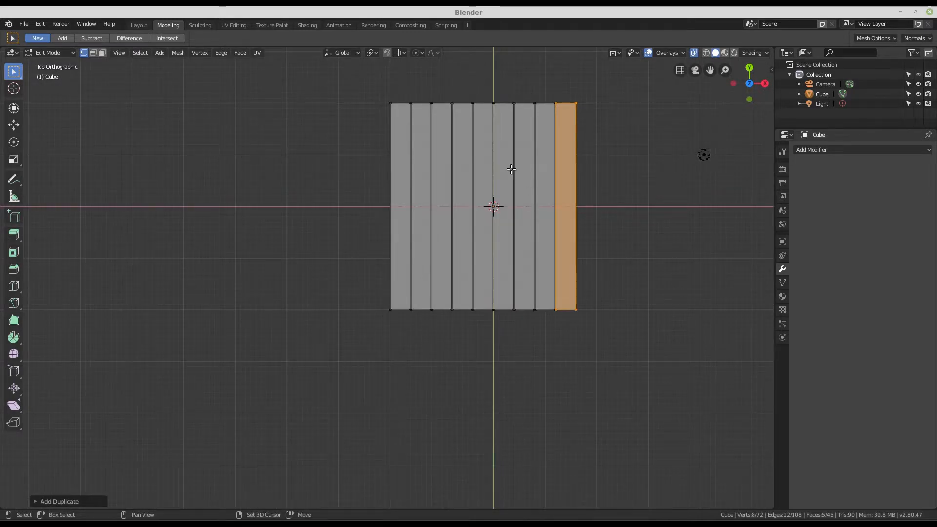
pyautogui.hotkey('shift', 'r')
pyautogui.scroll(2, 390, 95)
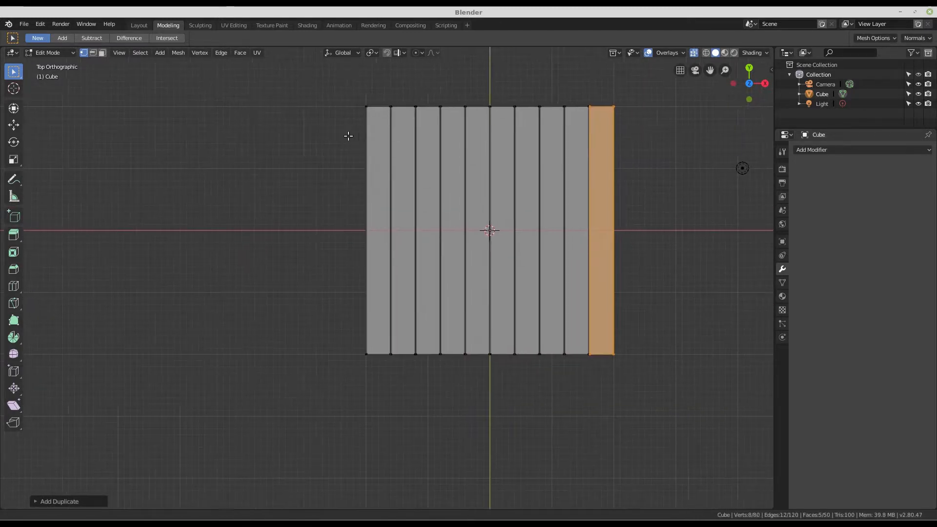
# Step: Examine the ten-plank deck around the origin from the top view and from several oblique angles
pyautogui.keyDown('shift'); pyautogui.moveTo(348, 135); pyautogui.dragTo(325, 143, button='middle'); pyautogui.keyUp('shift')
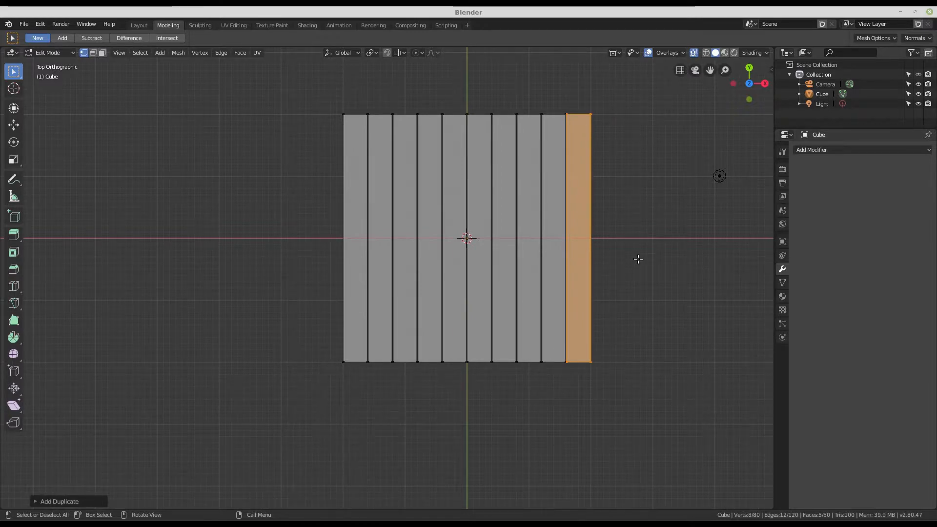
pyautogui.scroll(1, 638, 258)
pyautogui.keyDown('shift'); pyautogui.moveTo(607, 80); pyautogui.dragTo(619, 125, button='middle'); pyautogui.keyUp('shift')
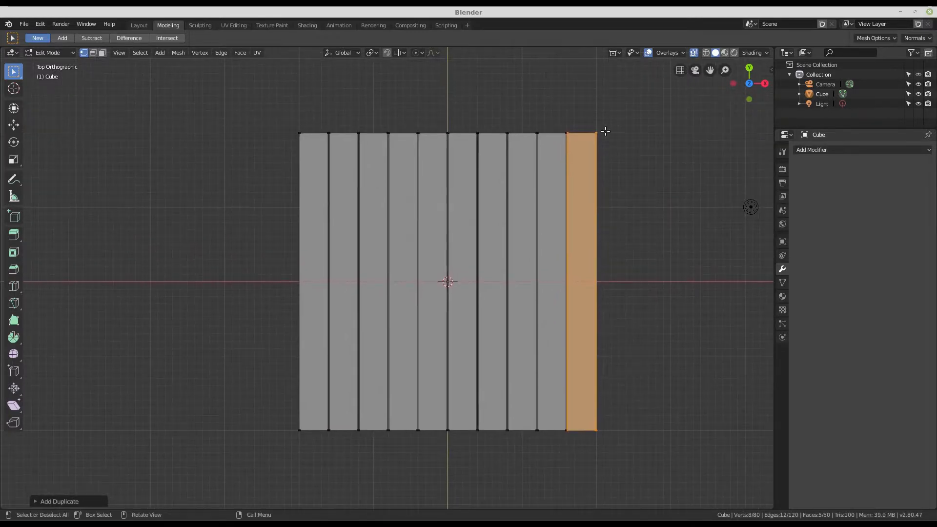
pyautogui.scroll(-4, 291, 137)
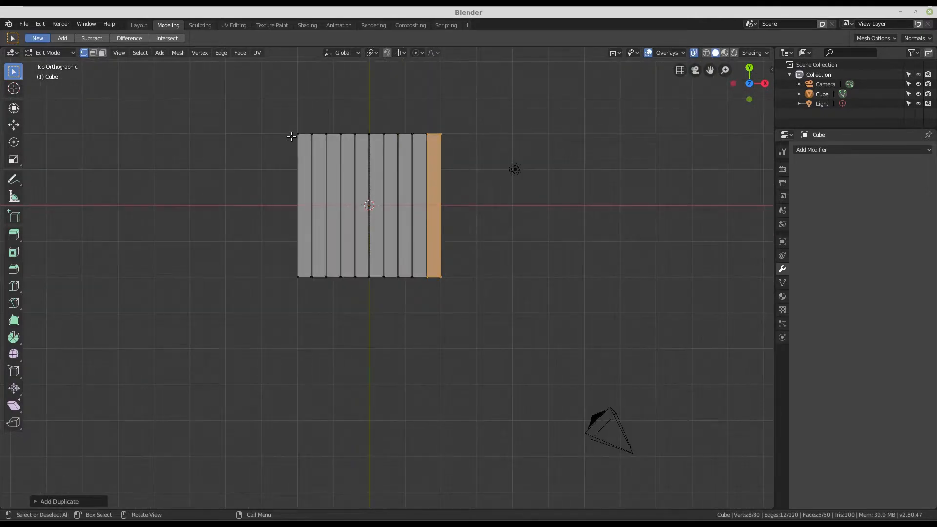
pyautogui.keyDown('shift'); pyautogui.moveTo(291, 137); pyautogui.dragTo(379, 237, button='middle'); pyautogui.keyUp('shift')
pyautogui.scroll(-1, 378, 236)
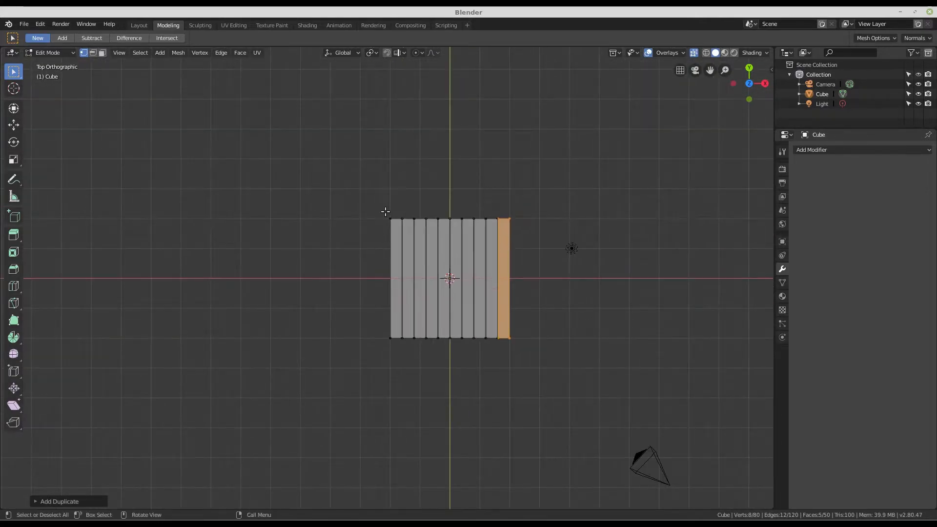
pyautogui.moveTo(493, 376); pyautogui.dragTo(360, 243, button='middle')
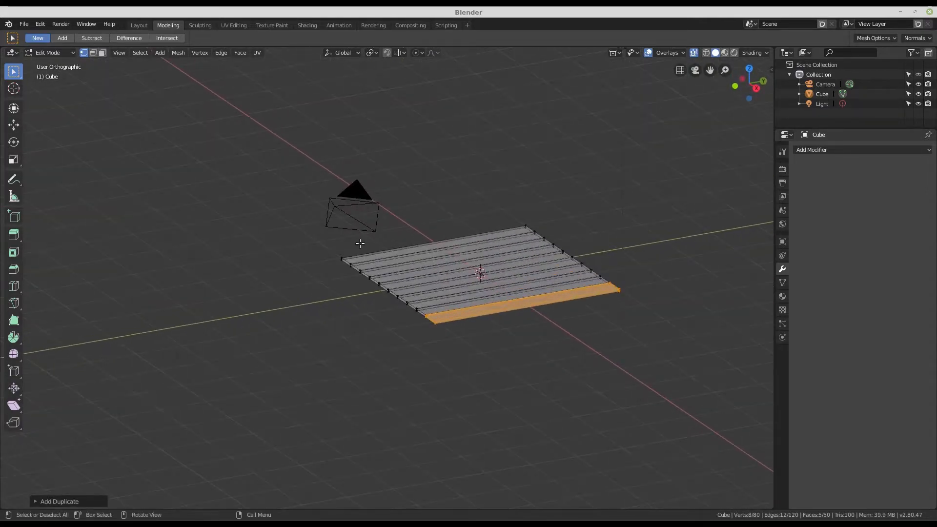
pyautogui.moveTo(492, 337); pyautogui.dragTo(276, 331, button='middle')
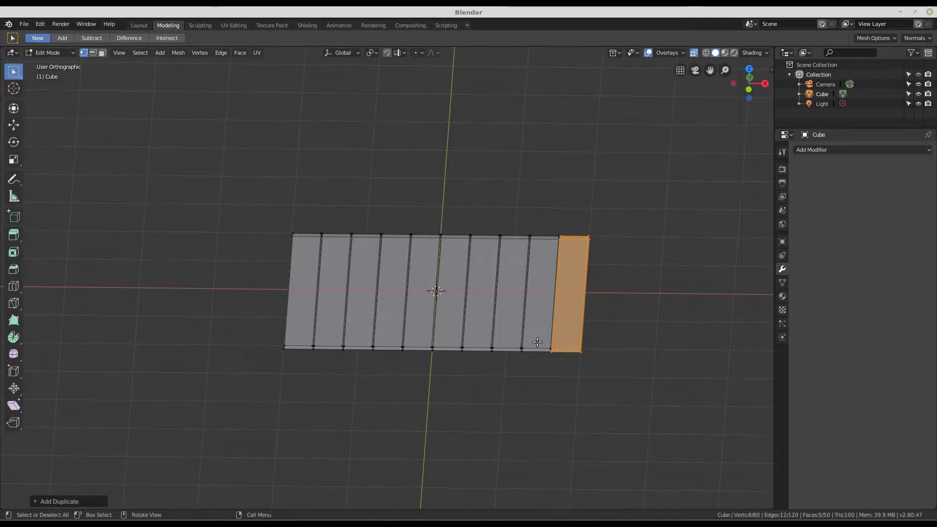
pyautogui.moveTo(536, 342); pyautogui.dragTo(461, 312, button='middle')
pyautogui.scroll(2, 492, 292)
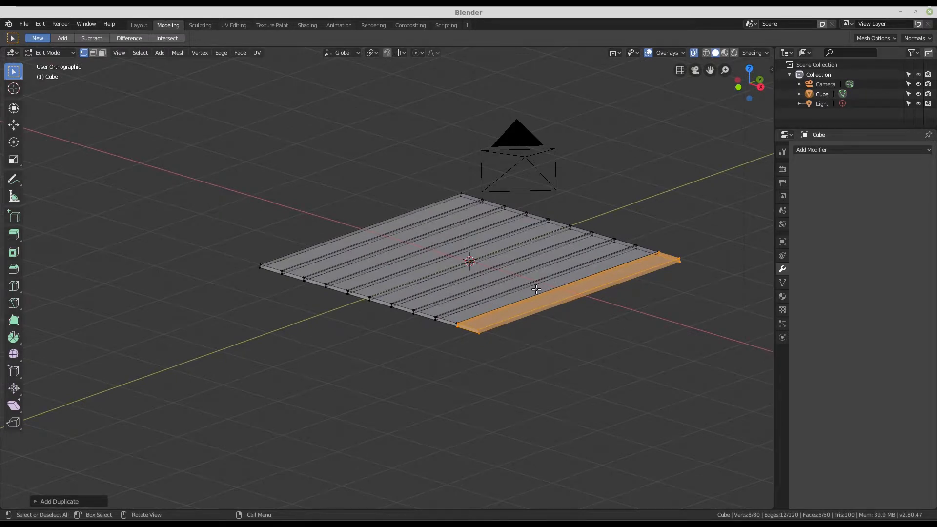
pyautogui.moveTo(427, 235); pyautogui.dragTo(442, 237, button='middle')
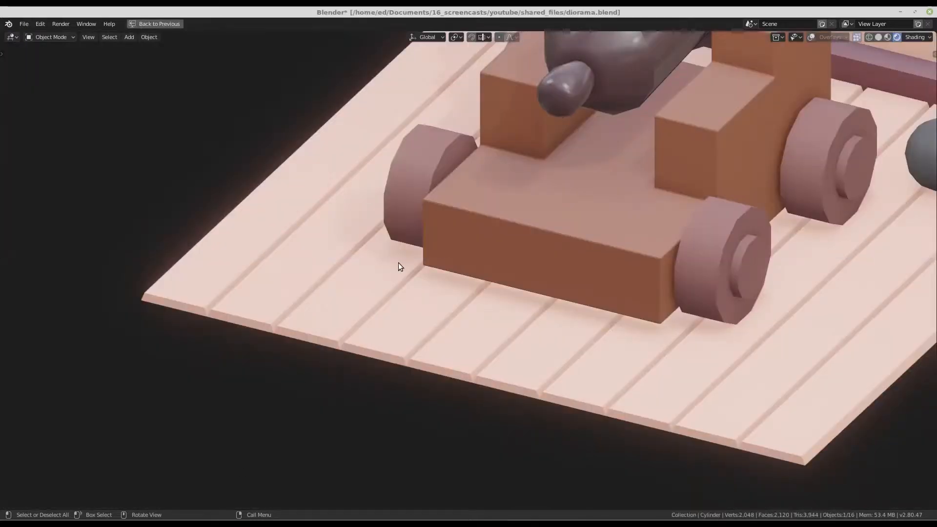
# Step: Compare the plank floor in the finished diorama.blend scene with the new deck, looking at the gaps between planks
pyautogui.scroll(-3, 398, 263)
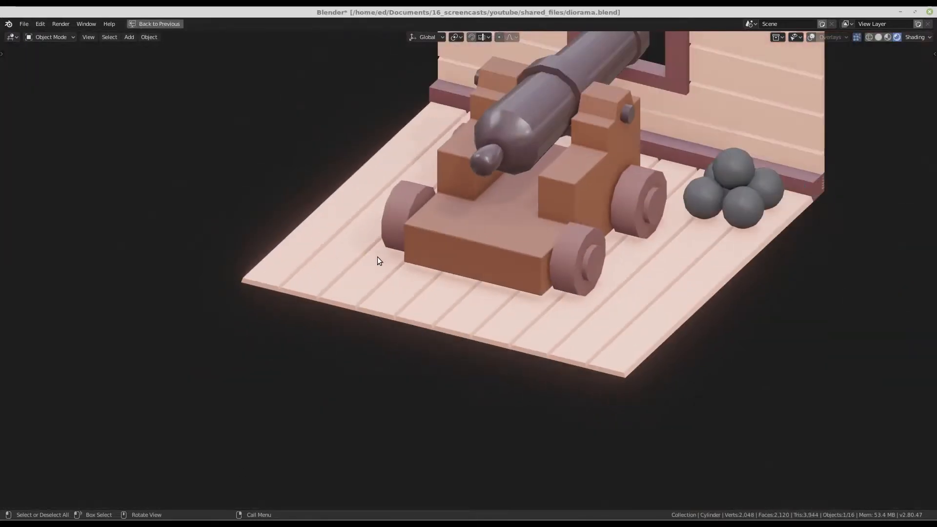
pyautogui.scroll(3, 377, 256)
pyautogui.moveTo(443, 321); pyautogui.dragTo(387, 263, button='middle')
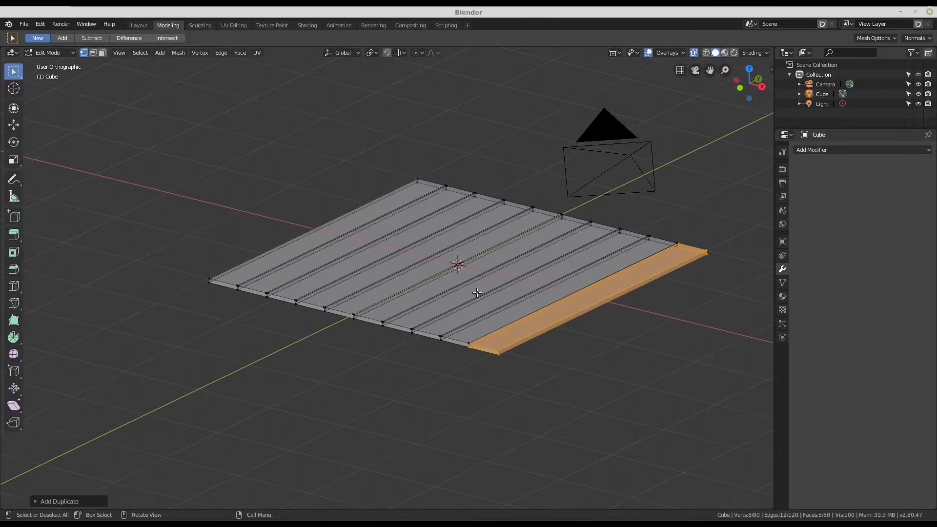
pyautogui.moveTo(477, 292); pyautogui.dragTo(491, 288, button='middle')
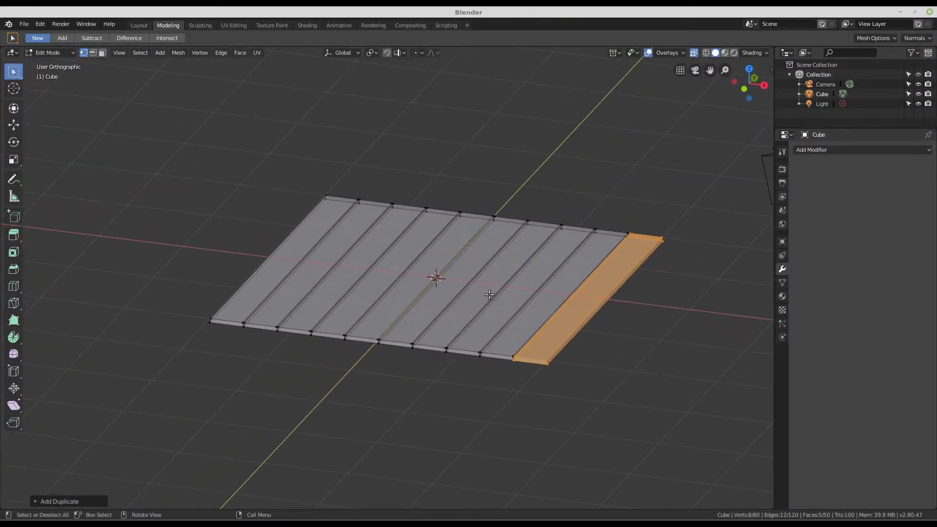
pyautogui.scroll(1, 473, 298)
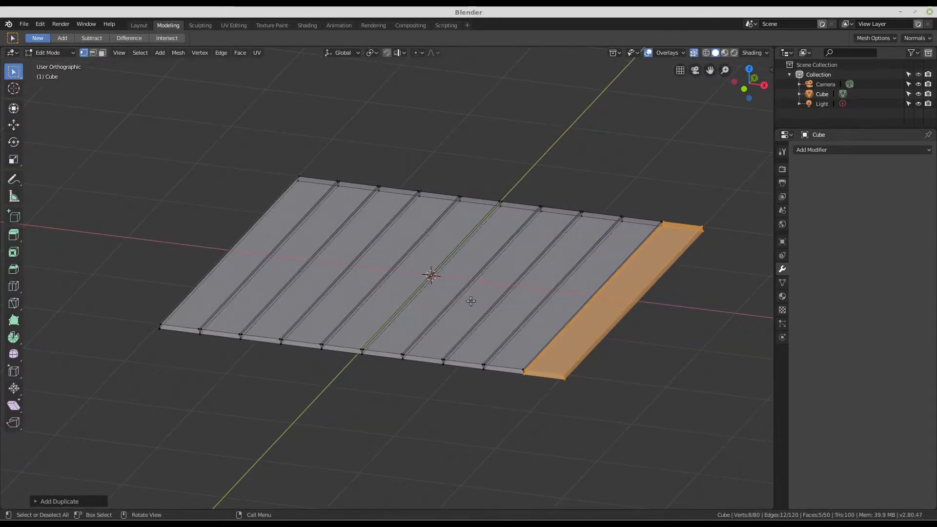
pyautogui.moveTo(476, 287); pyautogui.dragTo(479, 314, button='middle')
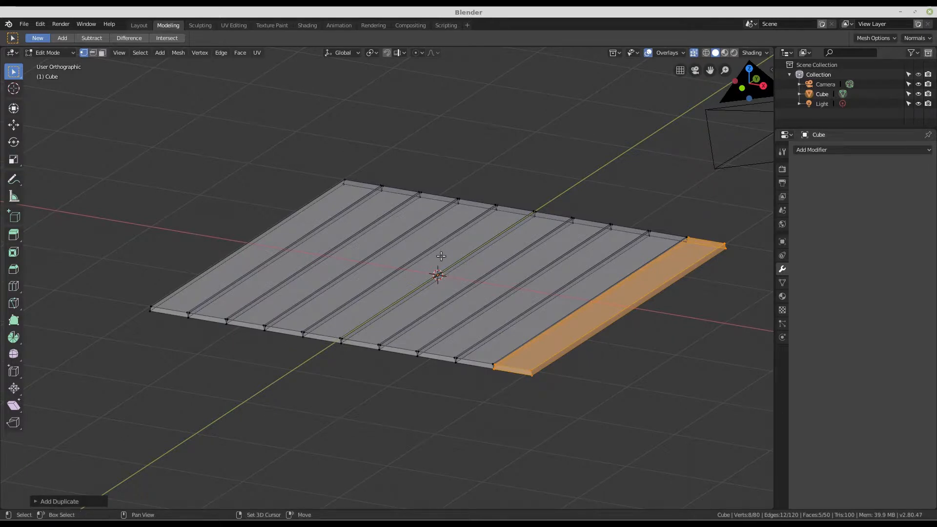
# Step: Add a cube at the origin inside the deck's mesh while staying in Edit Mode
pyautogui.hotkey('shift', 'a')
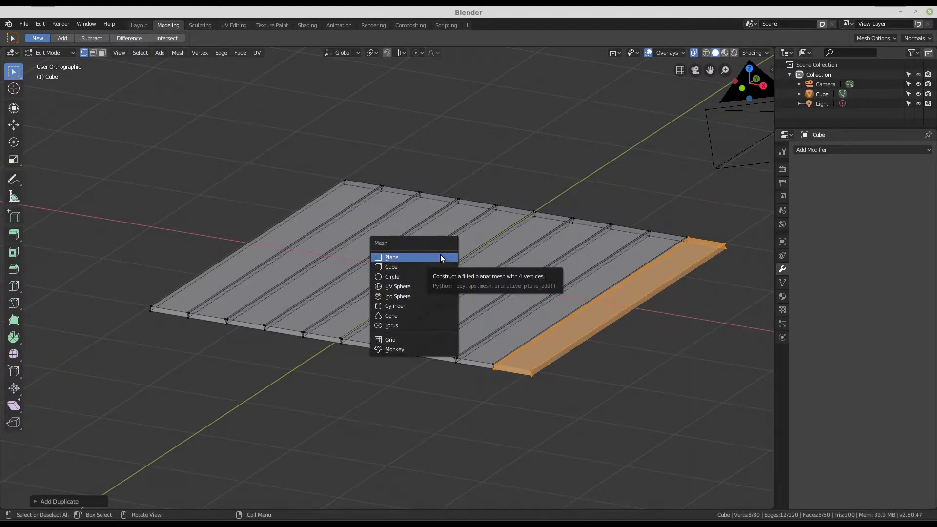
pyautogui.click(160, 52)
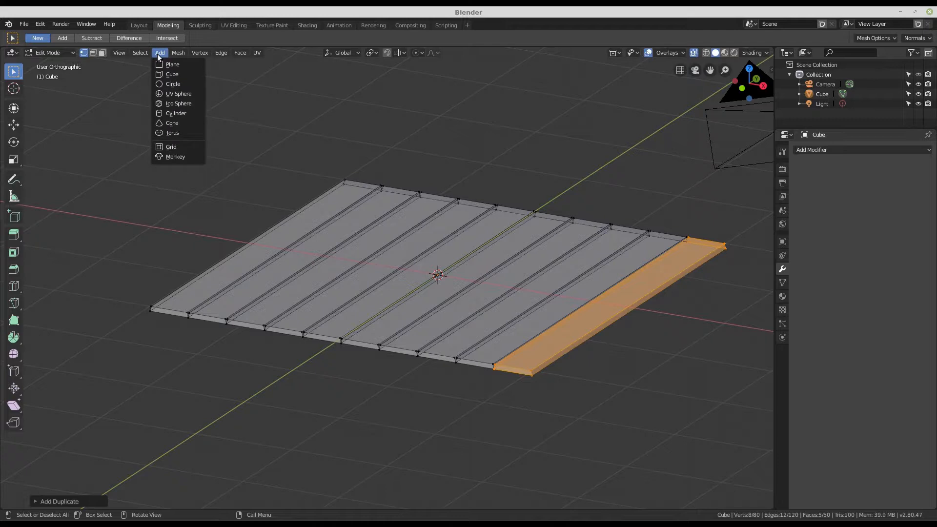
pyautogui.click(180, 74)
pyautogui.scroll(-1, 328, 230)
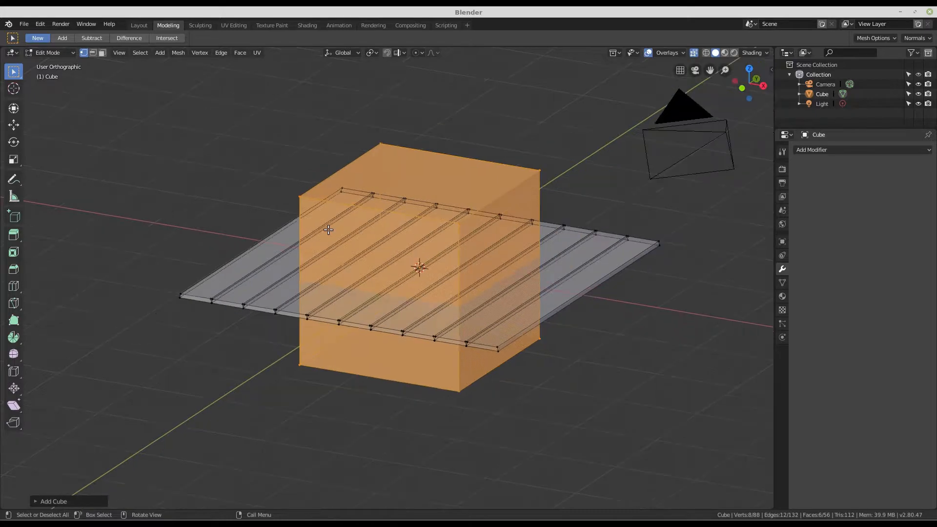
pyautogui.scroll(-2, 329, 230)
pyautogui.moveTo(393, 317); pyautogui.dragTo(347, 301, button='middle')
pyautogui.scroll(1, 367, 254)
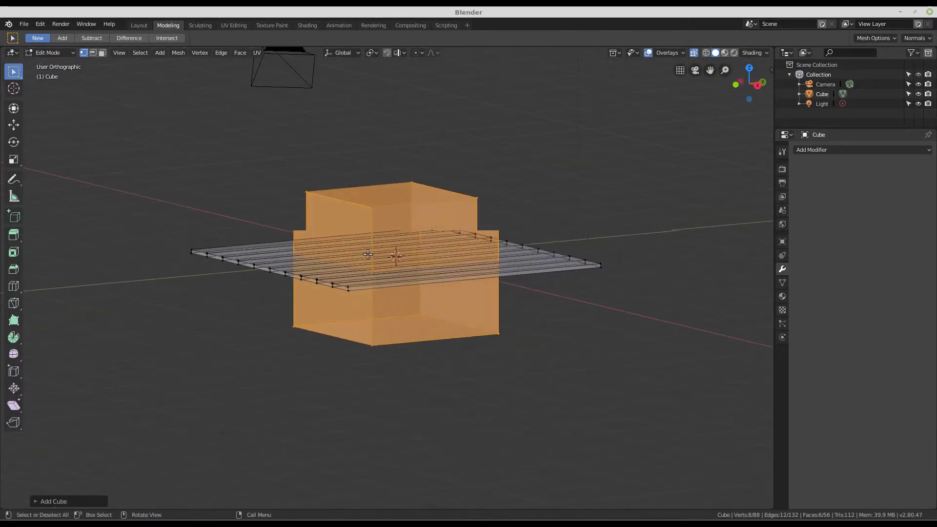
pyautogui.scroll(1, 367, 253)
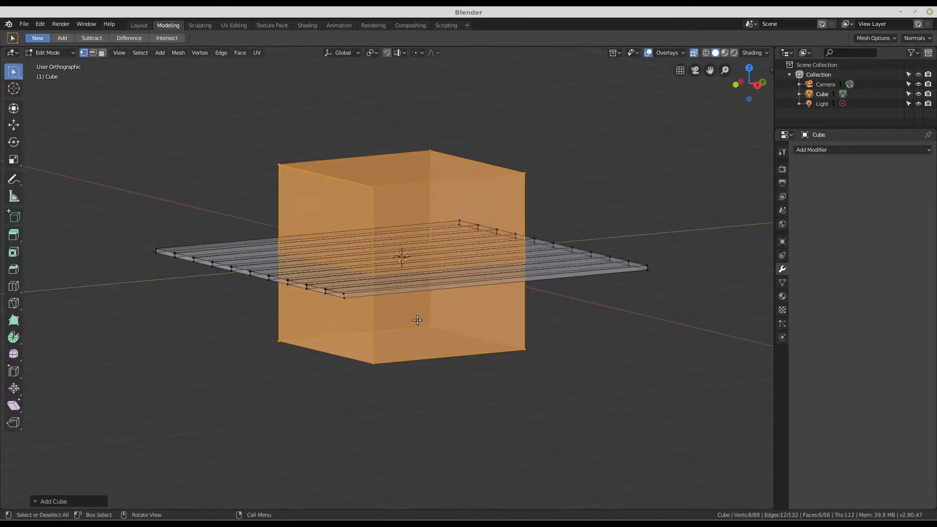
pyautogui.scroll(-2, 351, 305)
pyautogui.moveTo(347, 315); pyautogui.dragTo(370, 319, button='middle')
pyautogui.scroll(2, 395, 203)
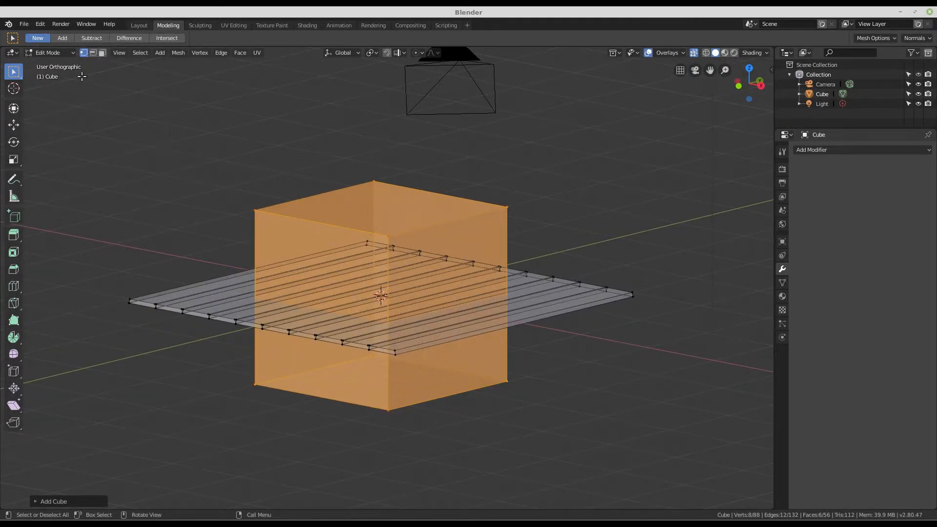
# Step: Inspect the combined deck and cube as a single object in the Layout workspace
pyautogui.click(139, 25)
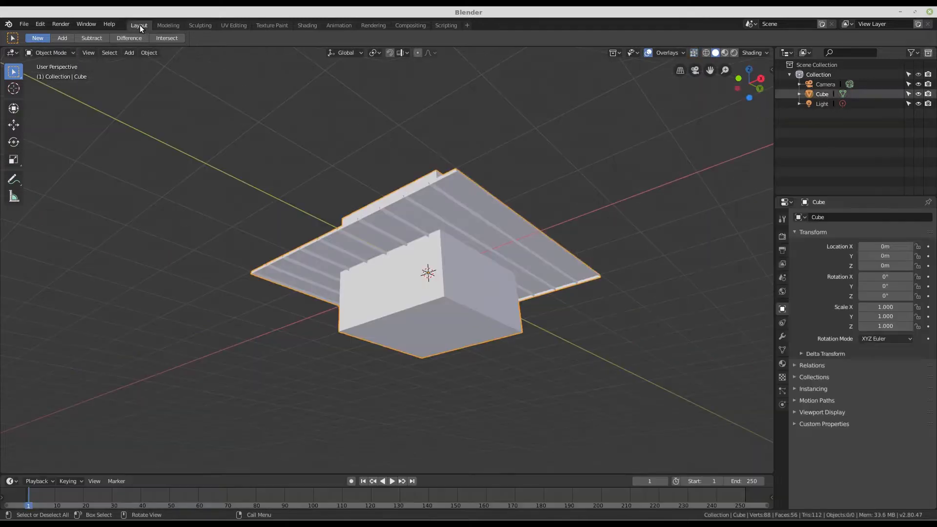
pyautogui.moveTo(335, 226); pyautogui.dragTo(372, 297, button='middle')
pyautogui.press('KP_Decimal')
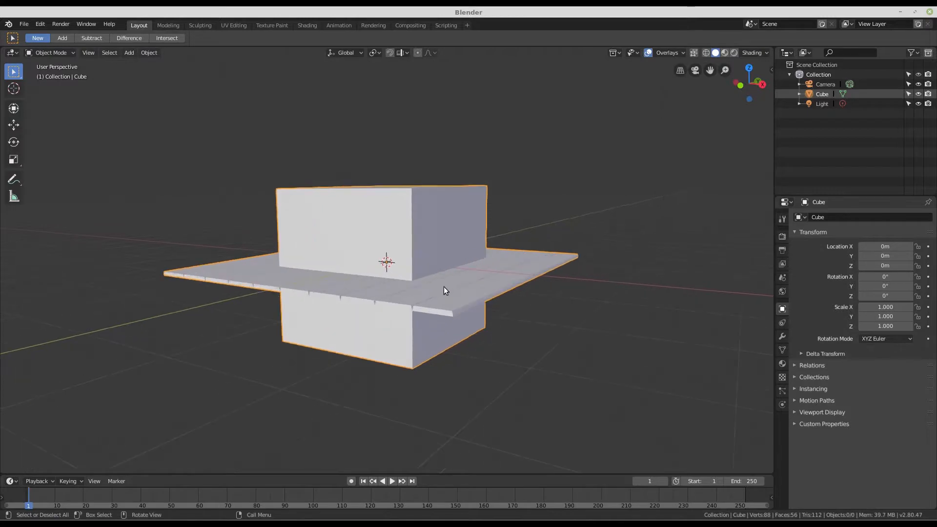
pyautogui.moveTo(443, 286); pyautogui.dragTo(467, 329, button='middle')
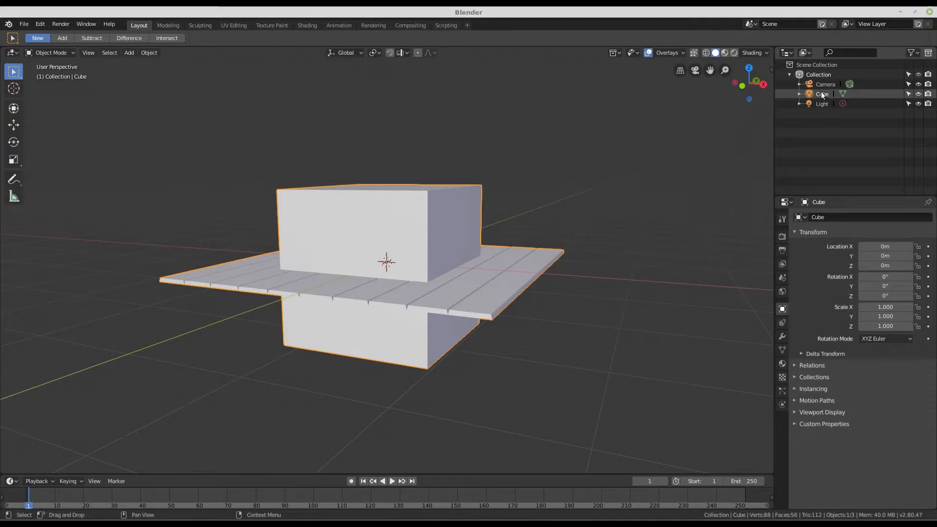
# Step: Return to the Modeling workspace and delete the added cube's vertices from the deck mesh
pyautogui.click(168, 25)
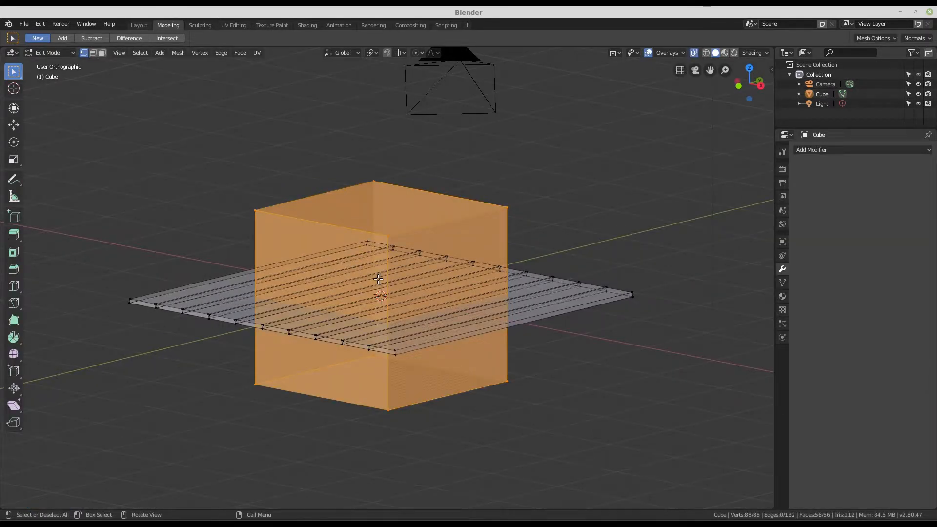
pyautogui.press('x')
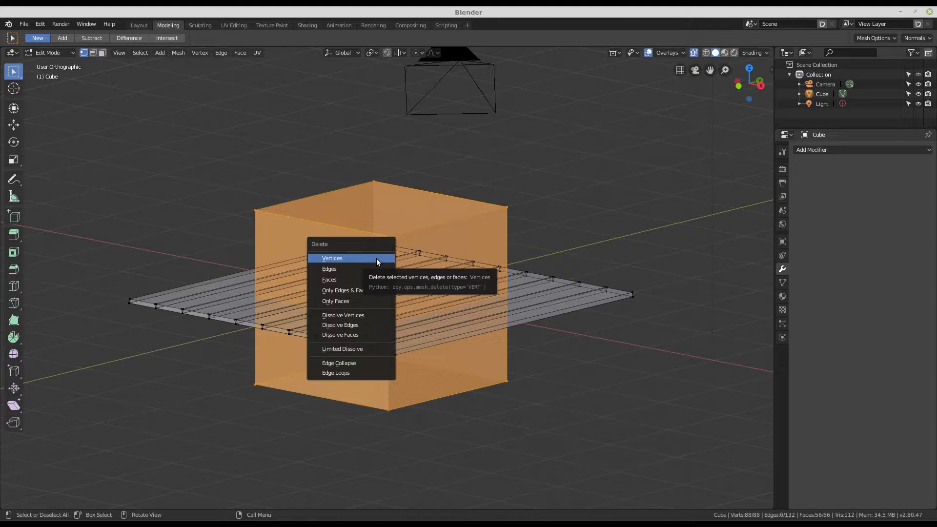
pyautogui.click(376, 259)
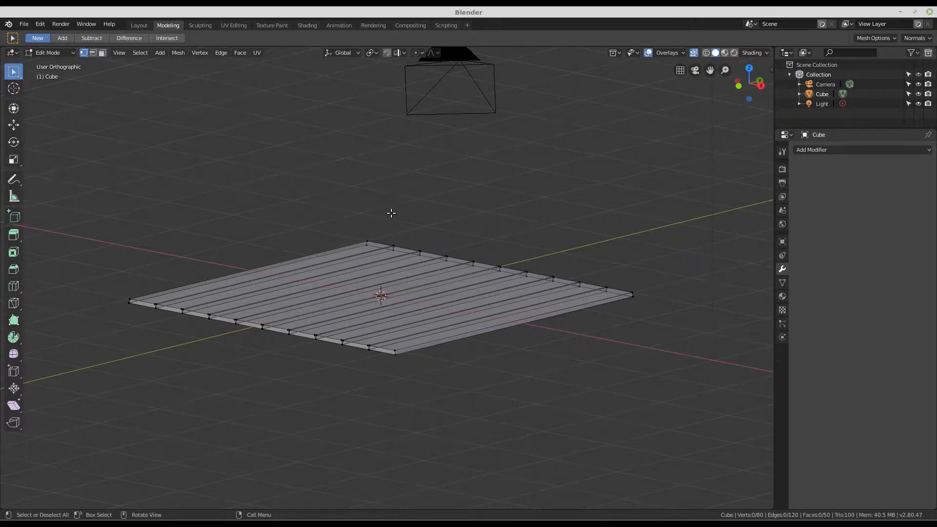
# Step: Switch to Object Mode, add a cube as a separate object at the origin, and finish with that cube selected
pyautogui.press('Tab')
pyautogui.scroll(-2, 425, 221)
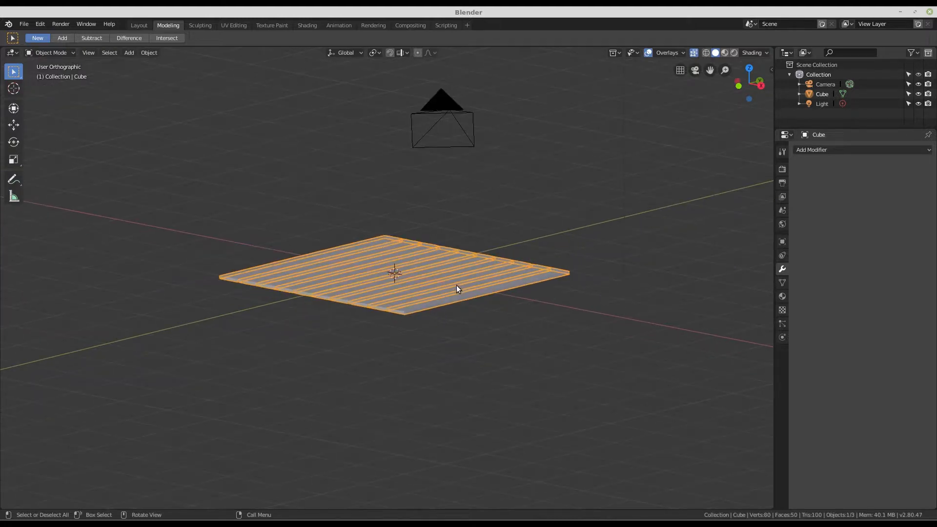
pyautogui.moveTo(456, 285); pyautogui.dragTo(432, 253, button='middle')
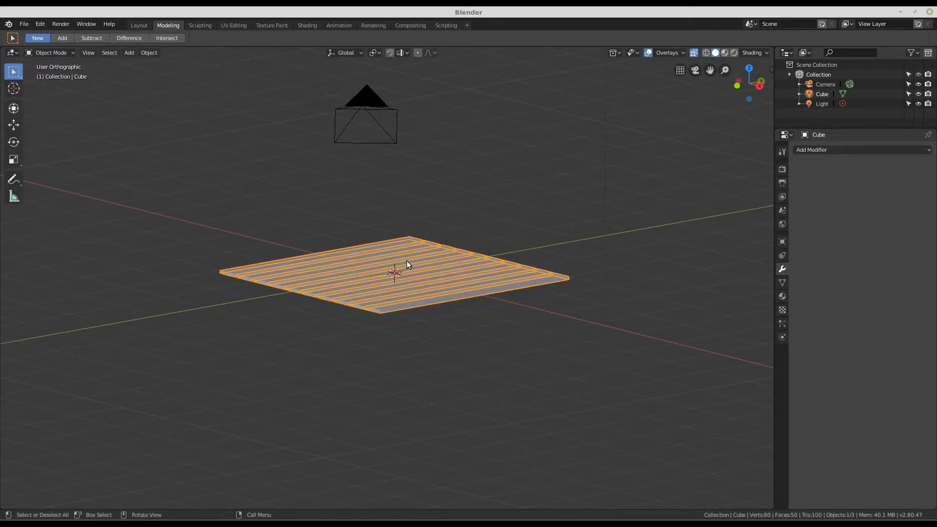
pyautogui.hotkey('shift', 'a')
pyautogui.moveTo(406, 260)
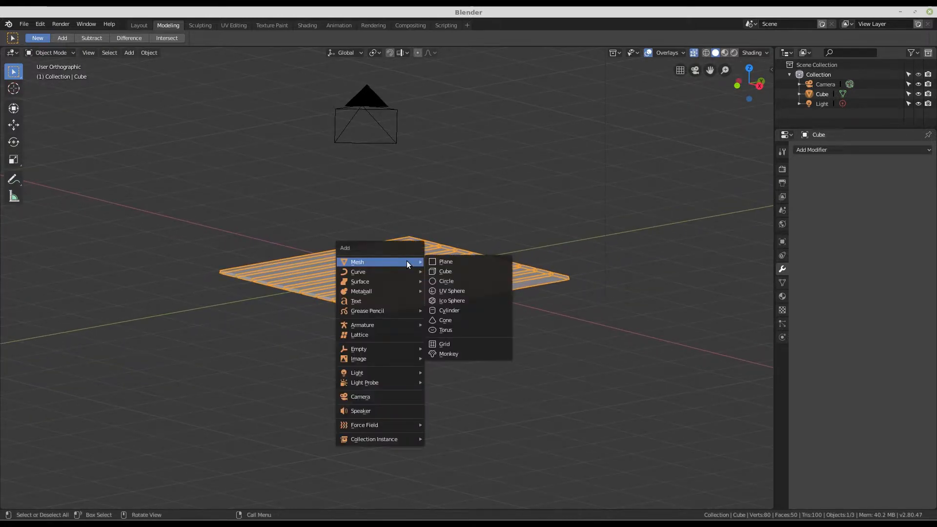
pyautogui.click(454, 271)
pyautogui.scroll(2, 477, 259)
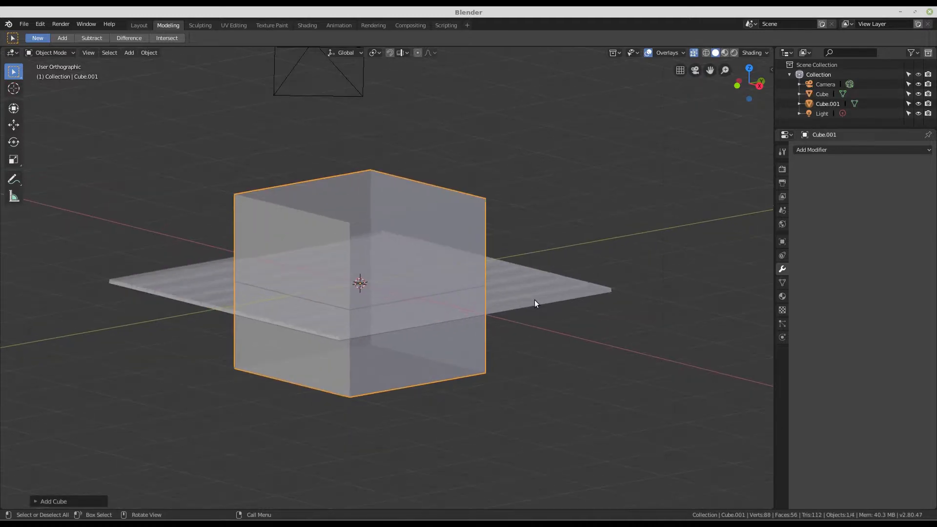
pyautogui.click(531, 279)
pyautogui.click(461, 207)
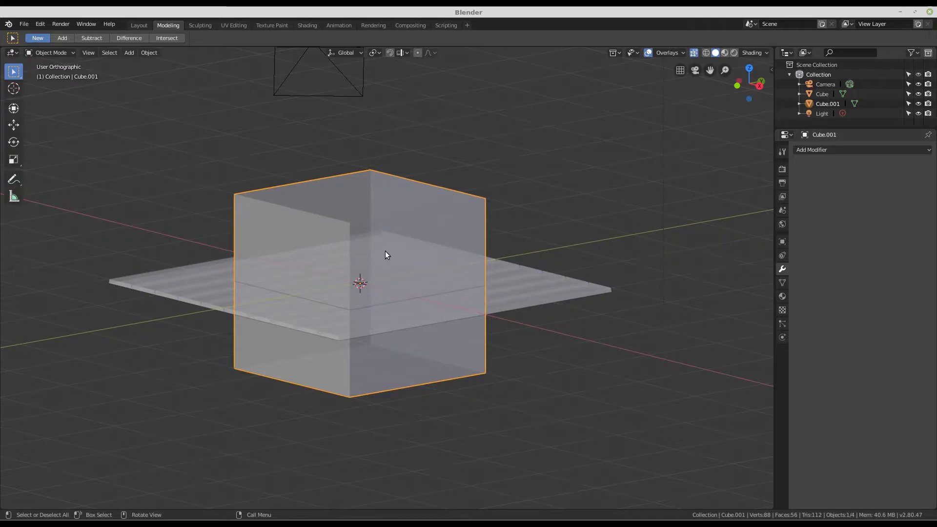
# Step: Select the plank deck in Object Mode and rename the object "piso"
pyautogui.press('Tab')
pyautogui.press('Tab')
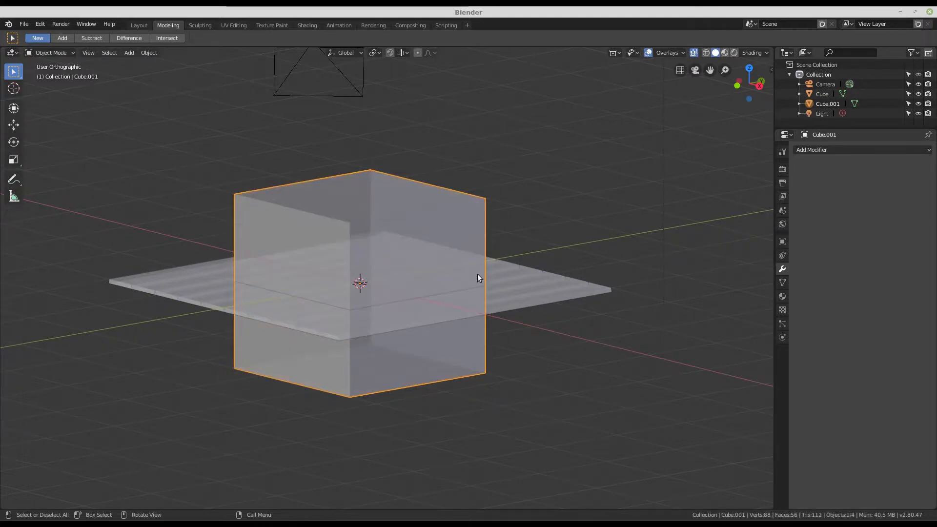
pyautogui.click(519, 282)
pyautogui.scroll(-1, 467, 282)
pyautogui.moveTo(466, 283); pyautogui.dragTo(640, 185, button='middle')
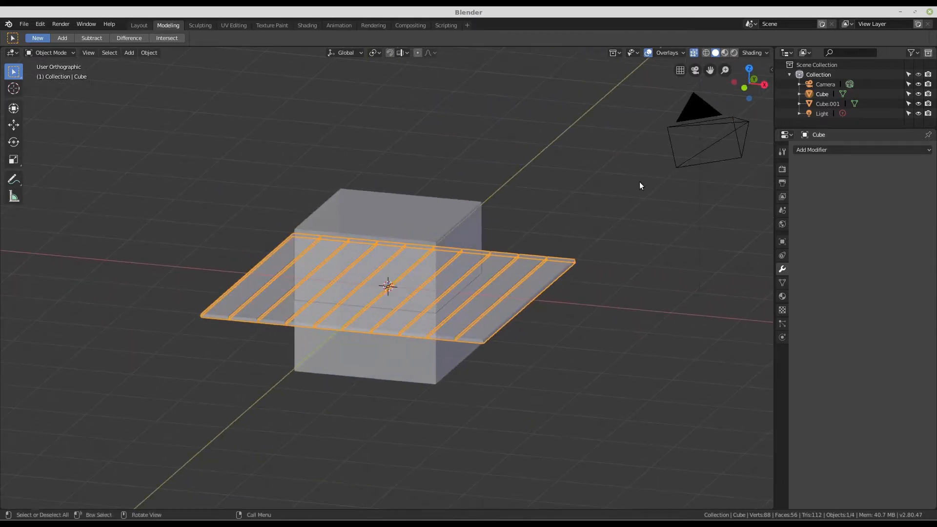
pyautogui.doubleClick(820, 95)
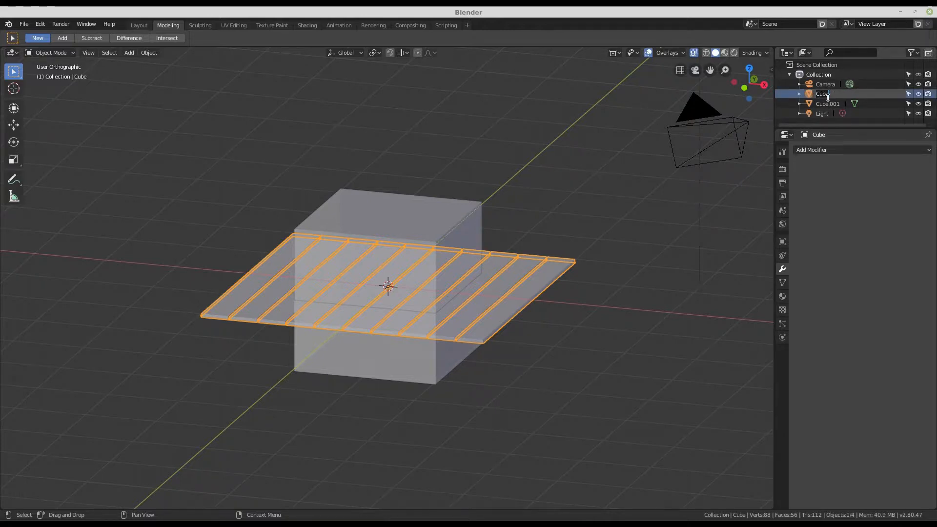
pyautogui.write('pl')
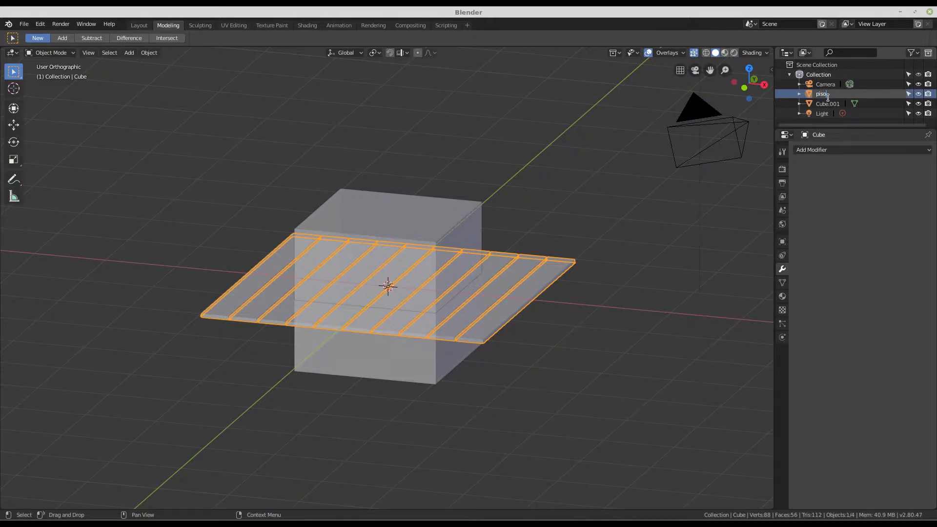
pyautogui.press('Return')
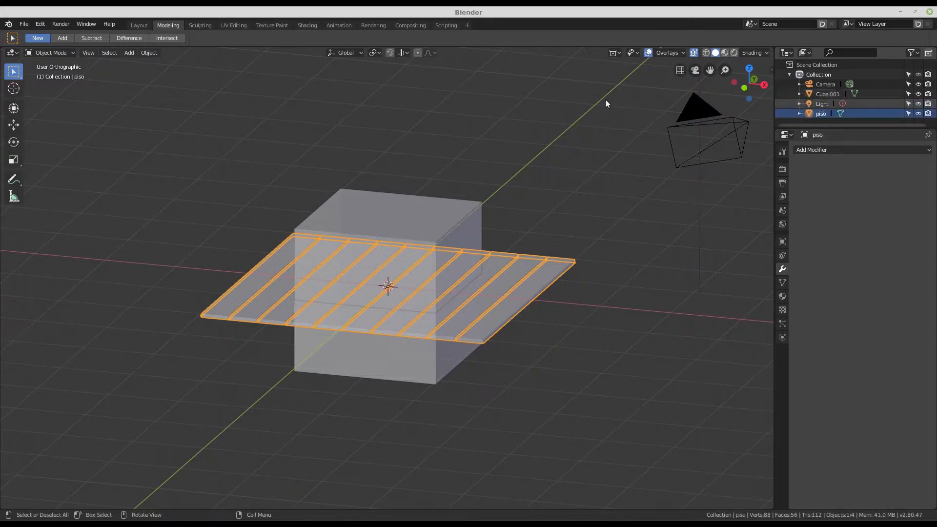
# Step: Select the separate cube and rename the object "base"
pyautogui.moveTo(400, 292); pyautogui.dragTo(424, 236, button='middle')
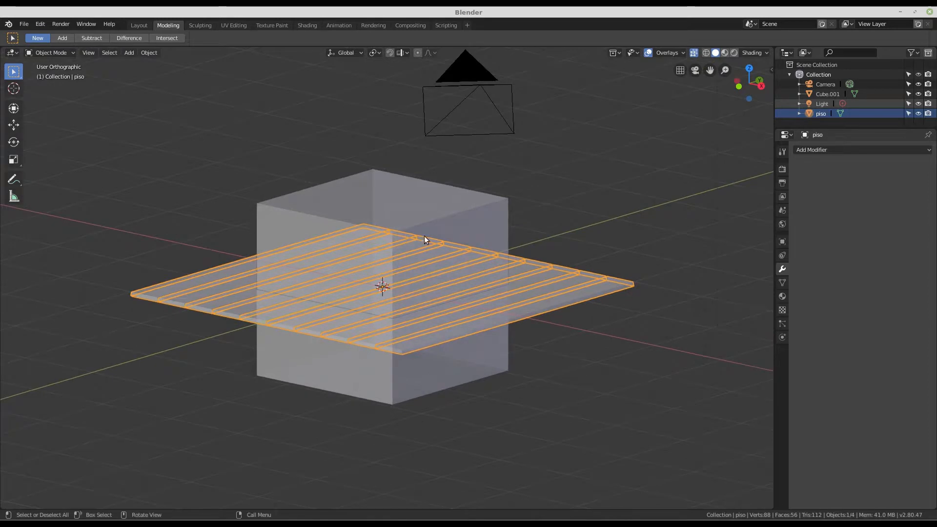
pyautogui.click(498, 219)
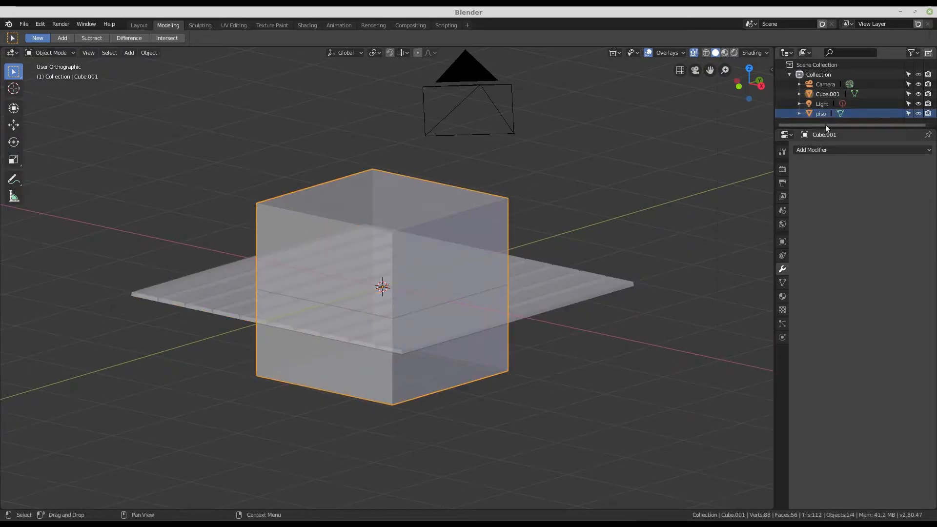
pyautogui.doubleClick(824, 94)
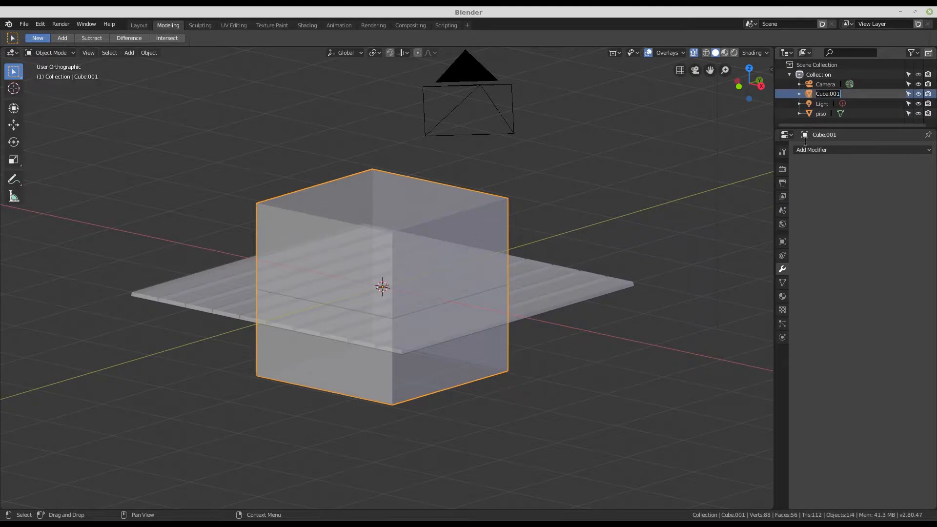
pyautogui.write('base')
pyautogui.press('Return')
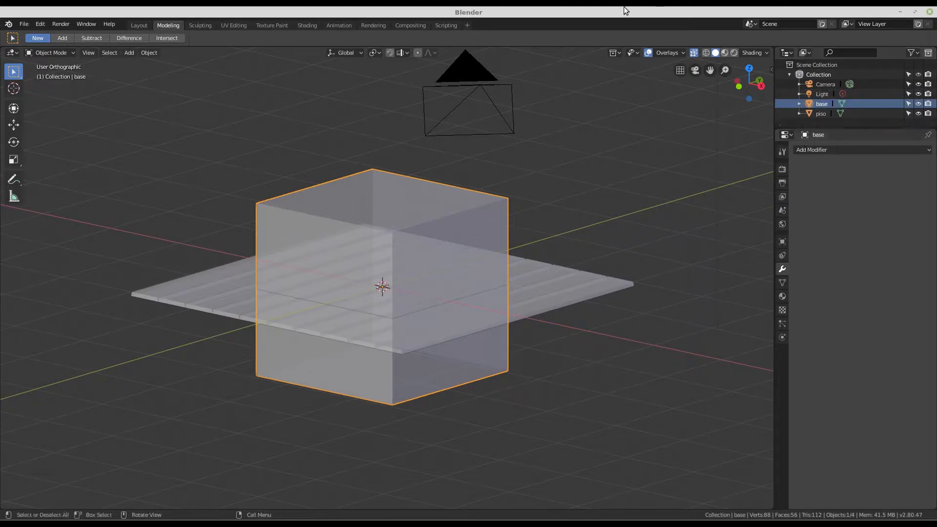
# Step: Enter Edit Mode on the base cube and check the finished cannon carriage in the reference diorama.blend window before returning to the working scene
pyautogui.scroll(1, 379, 286)
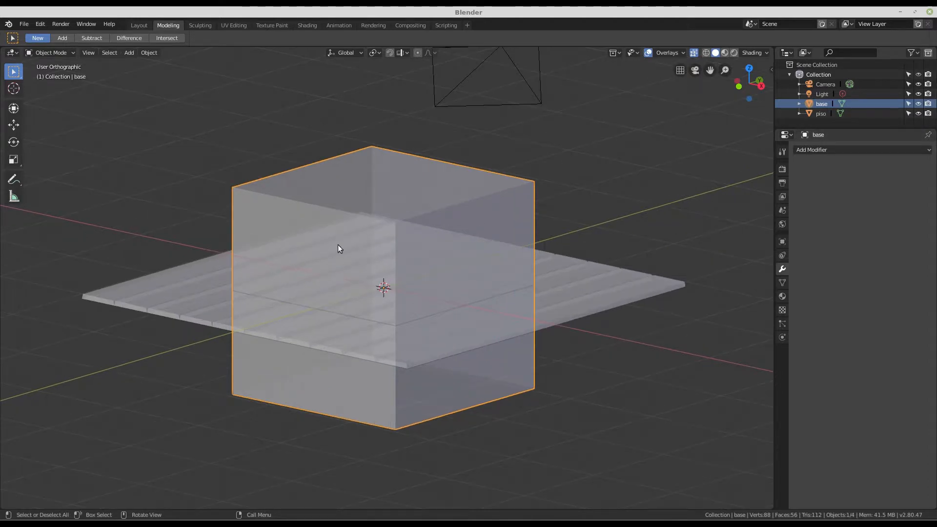
pyautogui.press('Tab')
pyautogui.moveTo(375, 279); pyautogui.dragTo(337, 295, button='middle')
pyautogui.moveTo(331, 263); pyautogui.dragTo(254, 266, button='middle')
pyautogui.moveTo(177, 524)
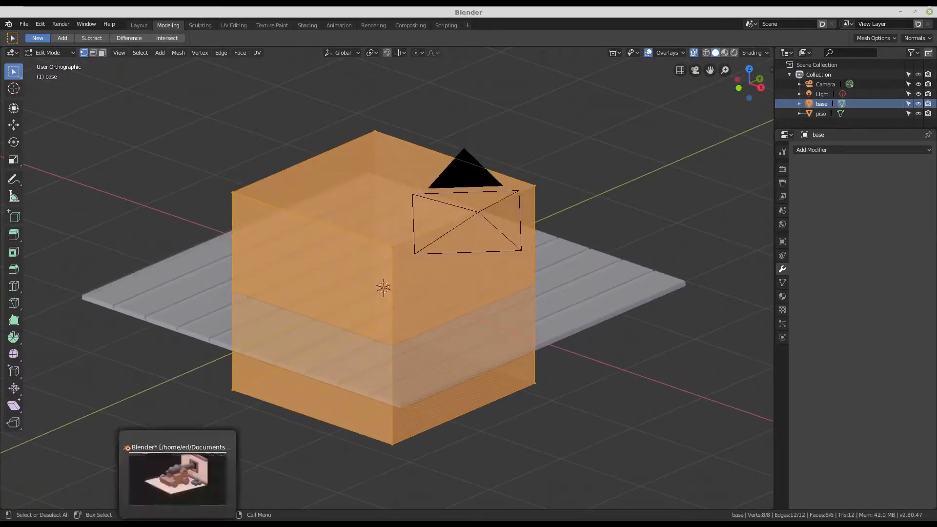
pyautogui.click(178, 475)
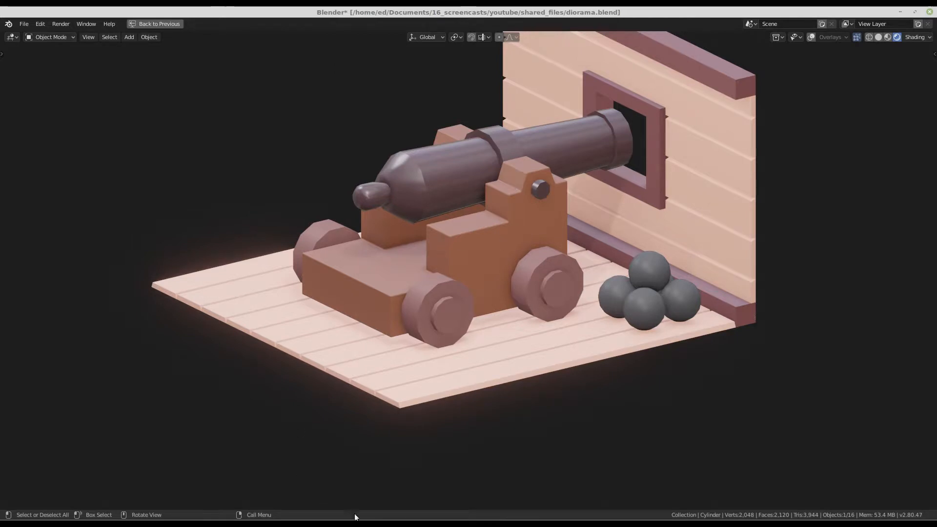
pyautogui.hotkey('alt', 'Tab')
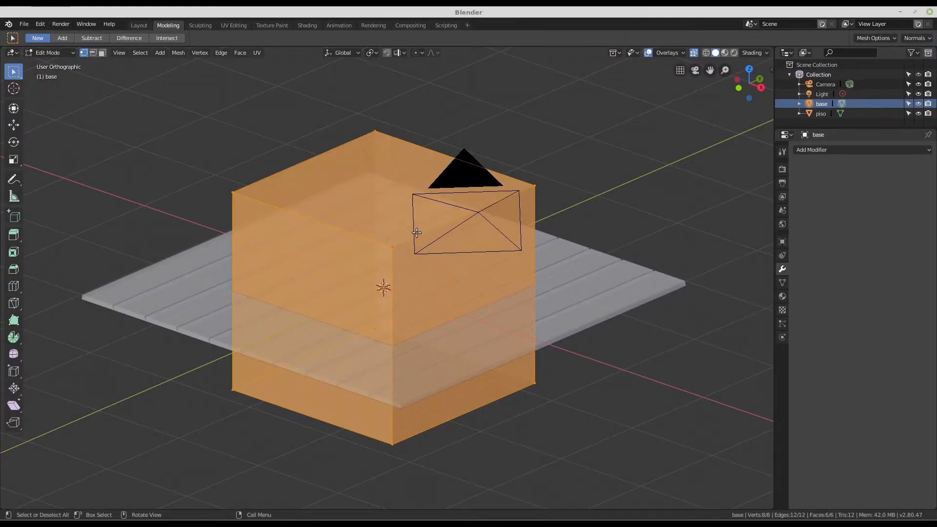
# Step: Scale the whole base cube by 0.8 along the X axis, working in front orthographic view
pyautogui.moveTo(416, 233); pyautogui.dragTo(352, 180, button='middle')
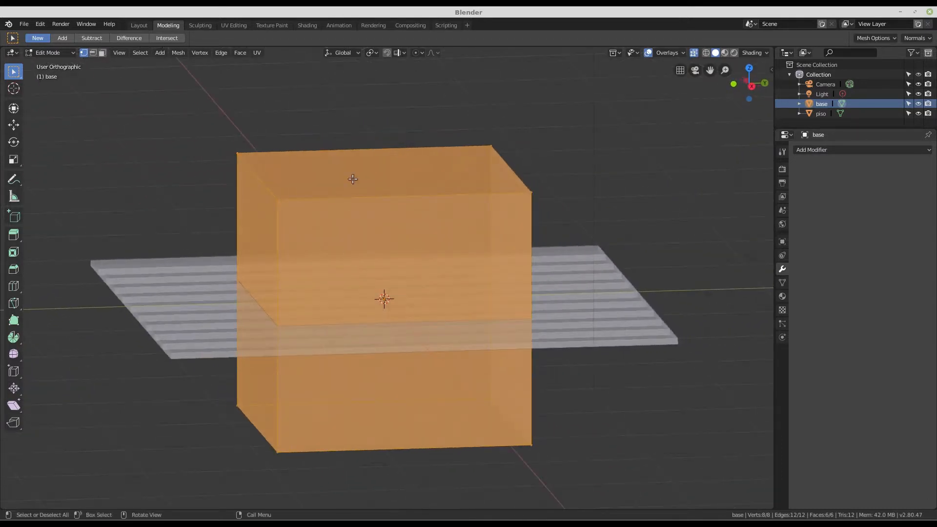
pyautogui.moveTo(413, 195)
pyautogui.mouseDown(button='middle')
pyautogui.moveTo(391, 190)
pyautogui.moveTo(390, 203)
pyautogui.moveTo(339, 189)
pyautogui.moveTo(424, 210)
pyautogui.moveTo(411, 196)
pyautogui.moveTo(349, 191)
pyautogui.moveTo(399, 195)
pyautogui.mouseUp(button='middle')
pyautogui.scroll(1, 386, 207)
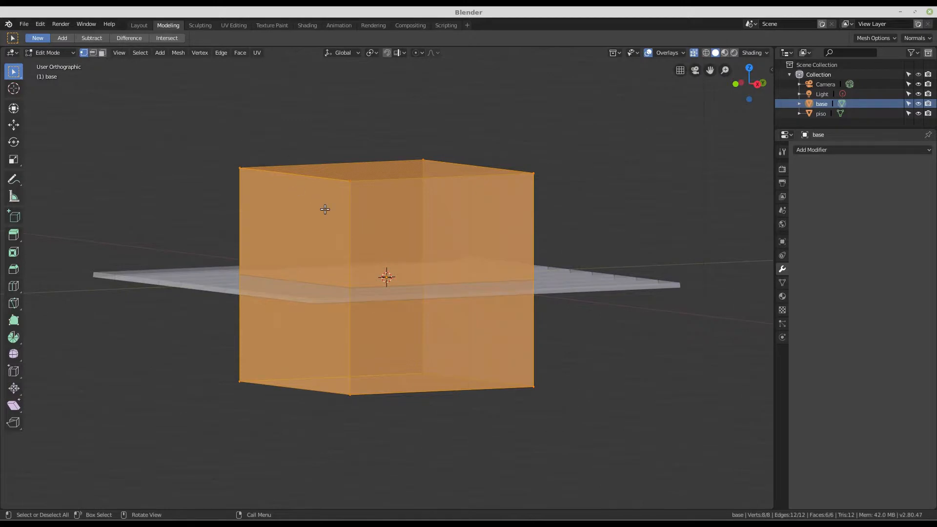
pyautogui.press('KP_1')
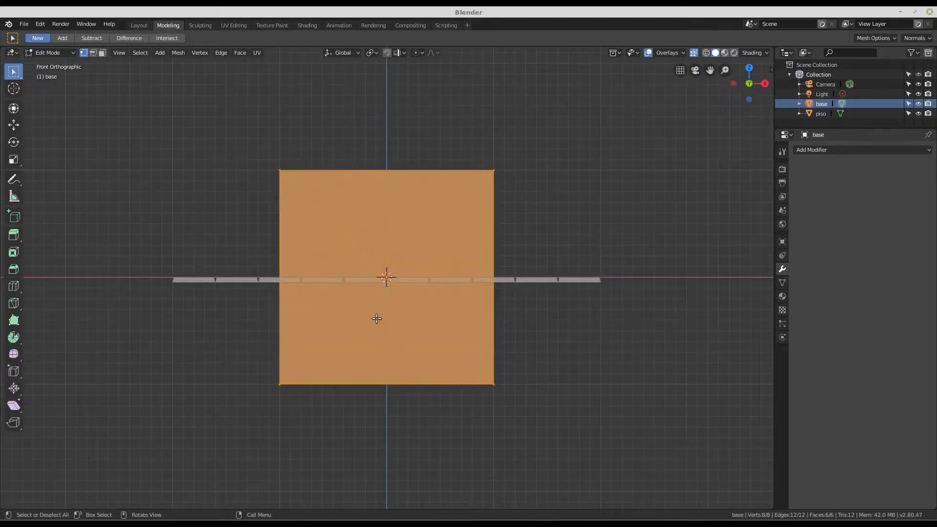
pyautogui.scroll(1, 377, 318)
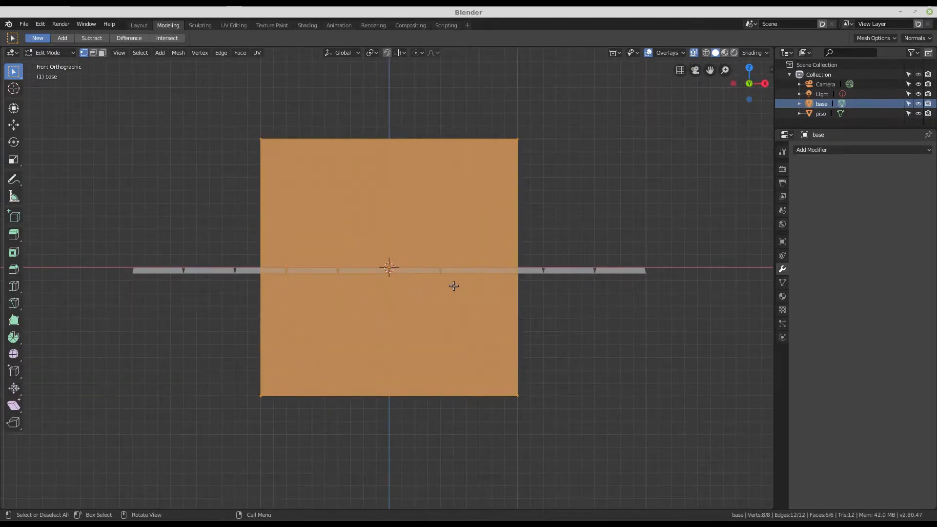
pyautogui.scroll(1, 507, 193)
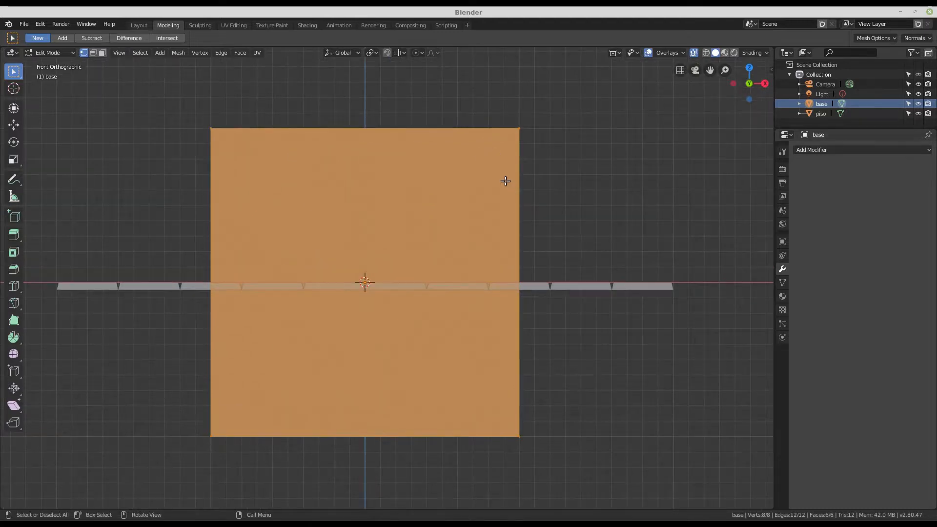
pyautogui.press('s')
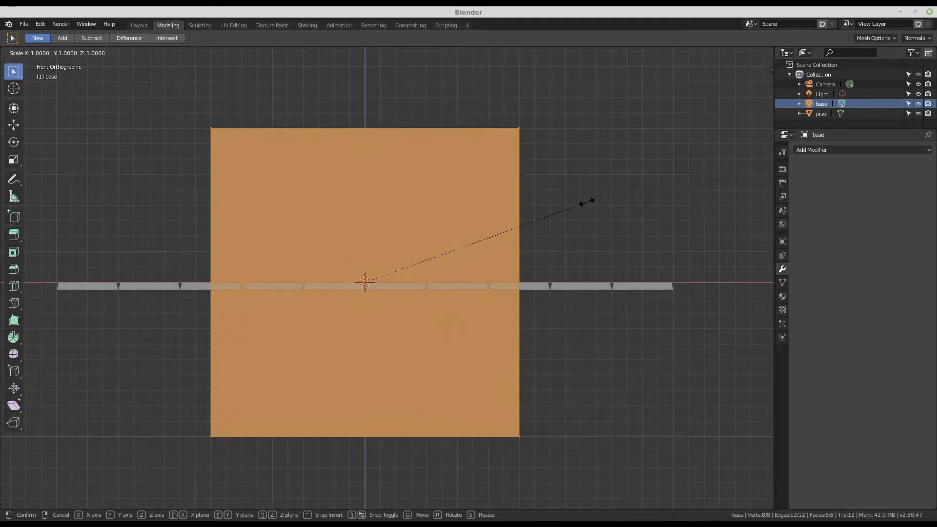
pyautogui.press('x')
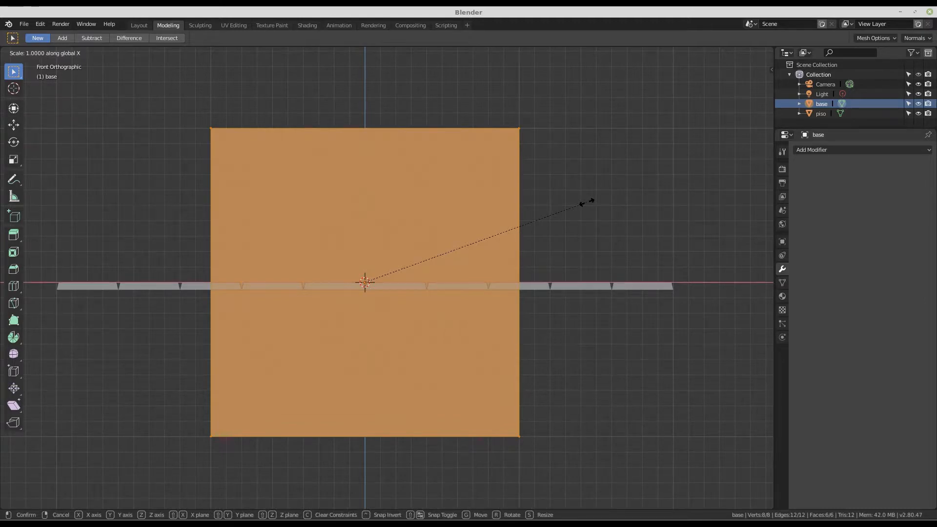
pyautogui.write('0.')
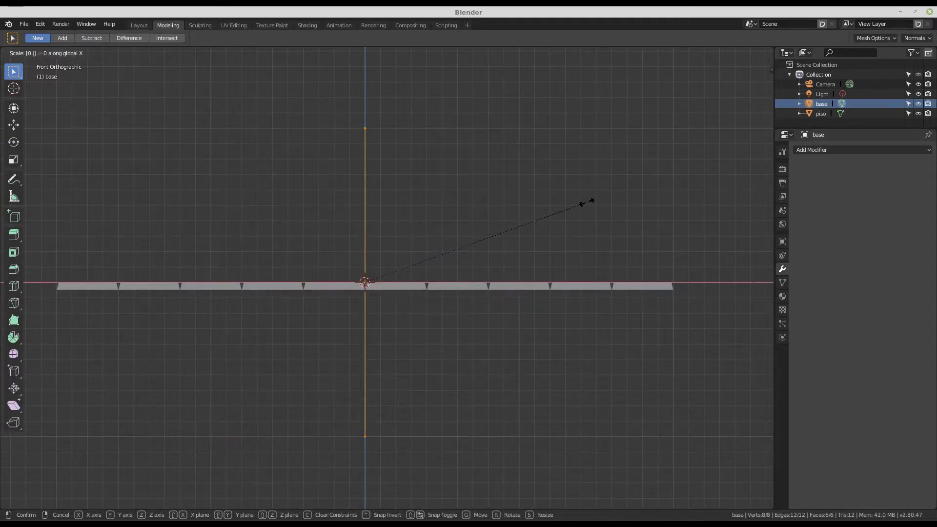
pyautogui.write('8')
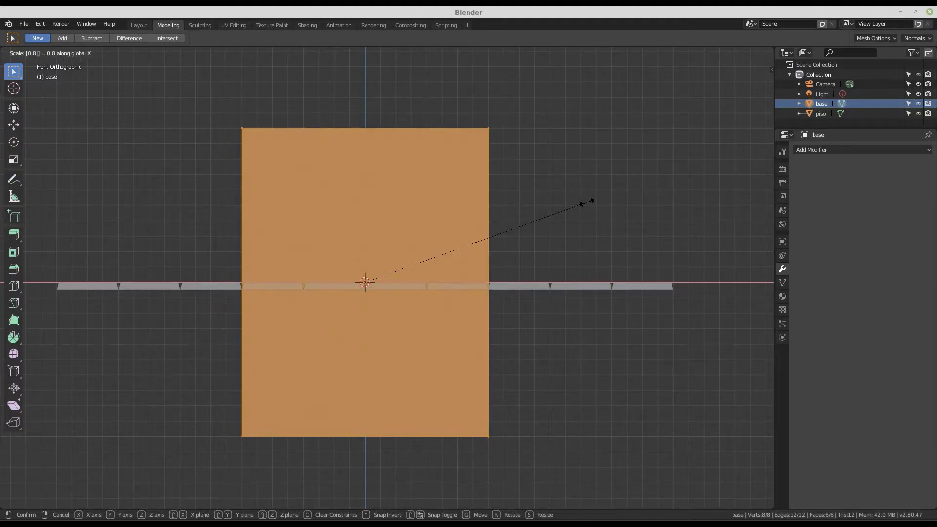
pyautogui.press('Return')
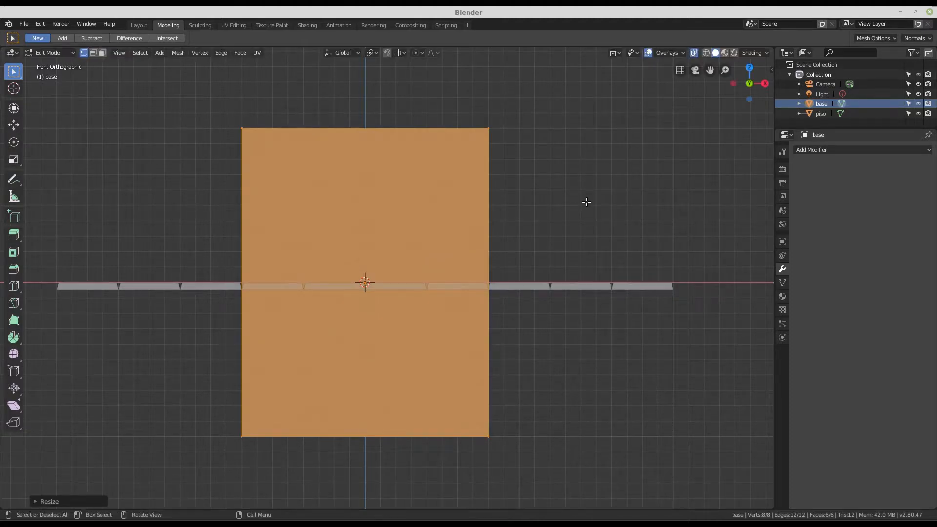
# Step: Raise the base cube's bottom vertices about 1.1 m along Z so they sit slightly above the deck
pyautogui.scroll(-2, 406, 211)
pyautogui.scroll(2, 405, 212)
pyautogui.moveTo(406, 211); pyautogui.dragTo(433, 286, button='middle')
pyautogui.press('KP_1')
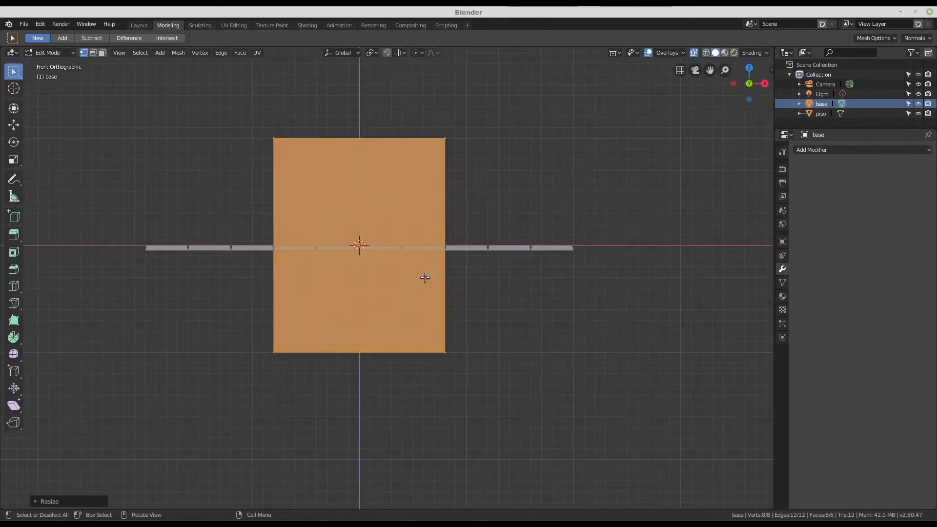
pyautogui.scroll(1, 256, 308)
pyautogui.moveTo(243, 315); pyautogui.dragTo(518, 424)
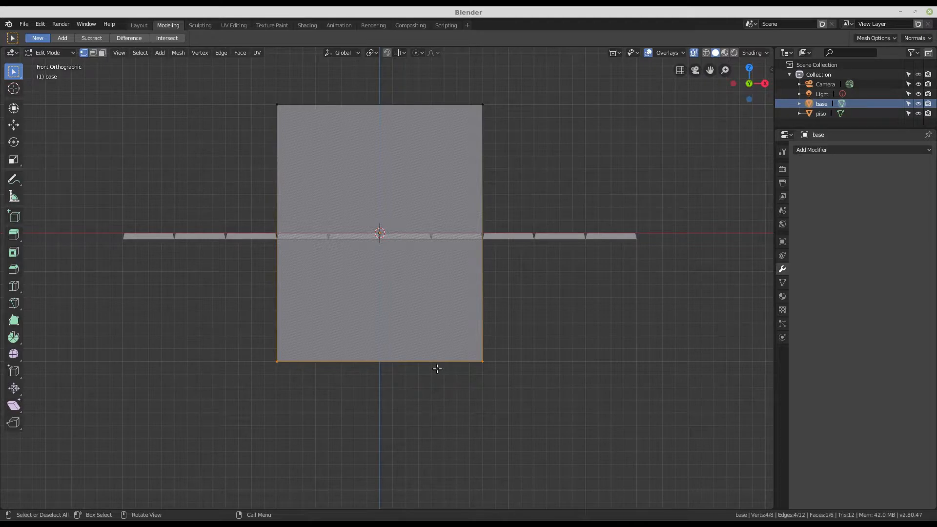
pyautogui.press('g')
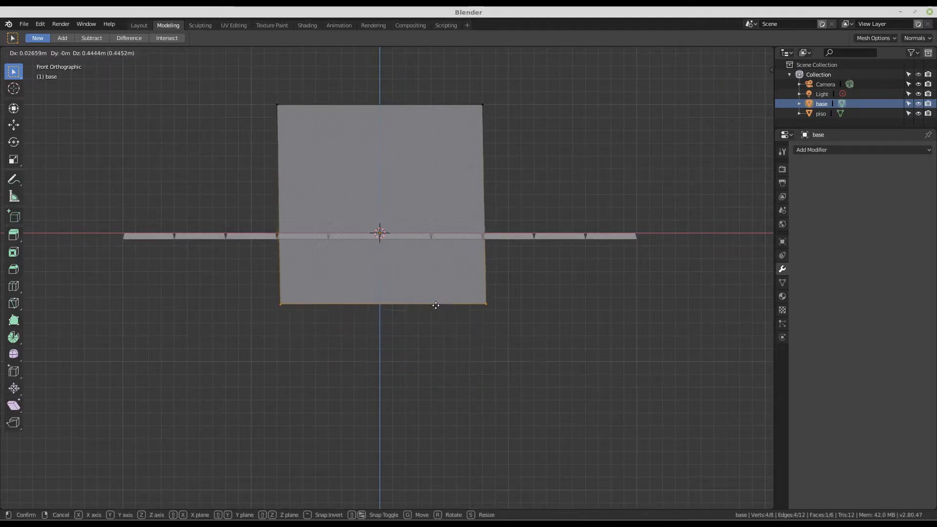
pyautogui.press('z')
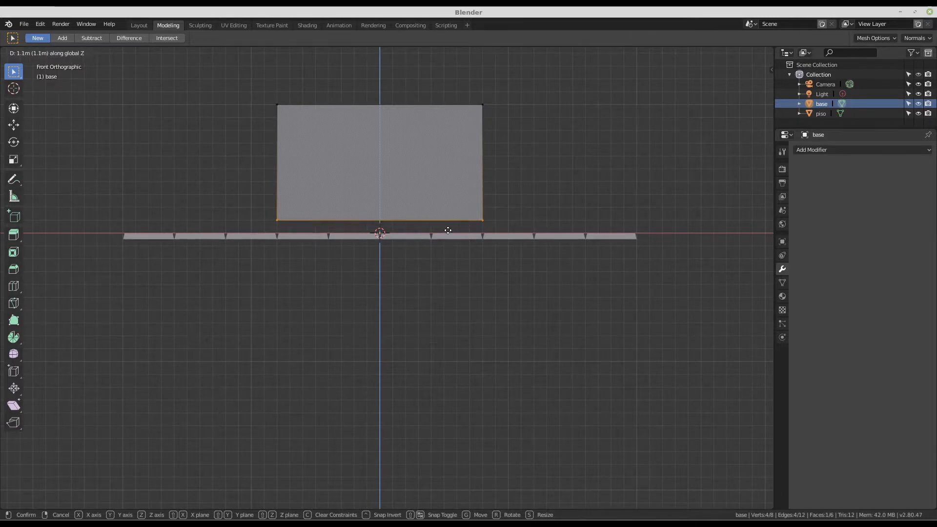
pyautogui.click(448, 230)
# Step: Lower the base's top vertices in front view to flatten it into a low slab above the deck
pyautogui.scroll(2, 446, 227)
pyautogui.scroll(2, 501, 225)
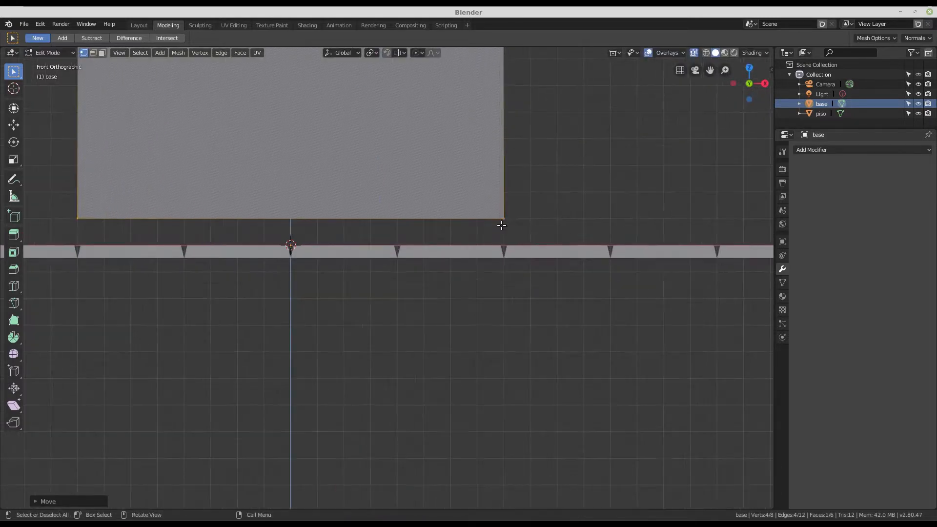
pyautogui.scroll(-2, 494, 231)
pyautogui.scroll(1, 407, 247)
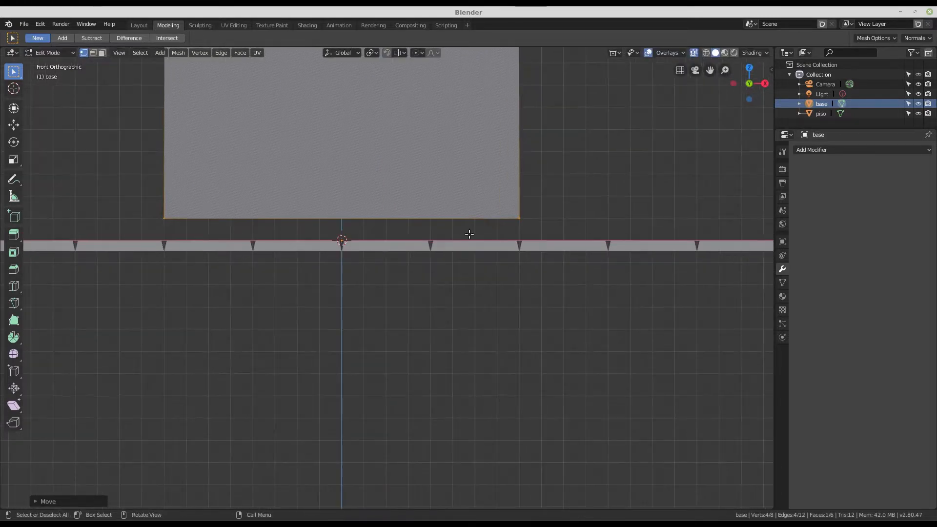
pyautogui.keyDown('shift'); pyautogui.moveTo(501, 235); pyautogui.dragTo(509, 276, button='middle'); pyautogui.keyUp('shift')
pyautogui.scroll(1, 526, 278)
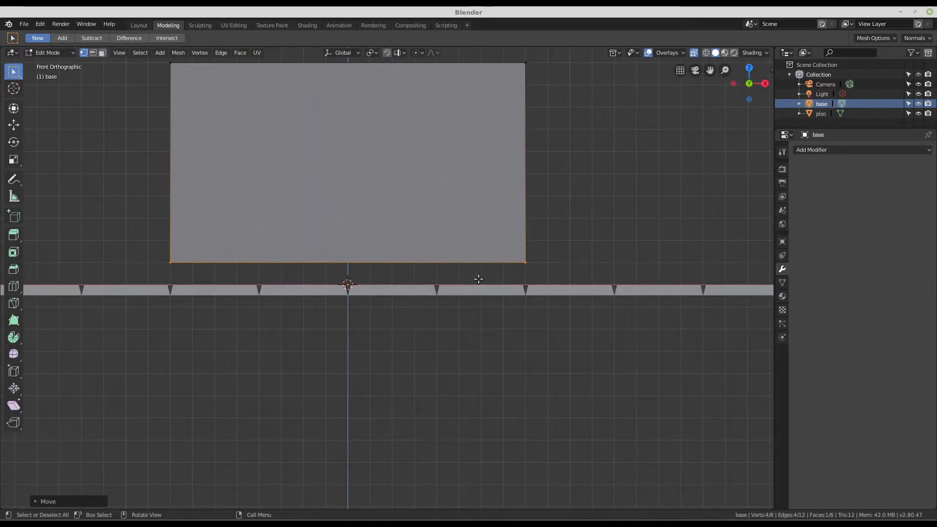
pyautogui.scroll(1, 349, 286)
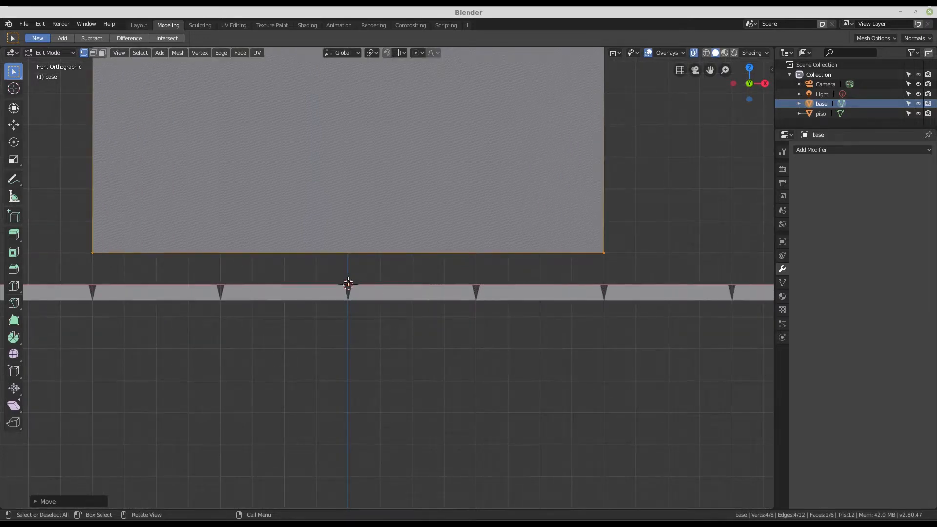
pyautogui.scroll(-3, 433, 268)
pyautogui.keyDown('shift'); pyautogui.moveTo(439, 263); pyautogui.dragTo(469, 298, button='middle'); pyautogui.keyUp('shift')
pyautogui.moveTo(228, 132); pyautogui.dragTo(581, 190)
pyautogui.press('g')
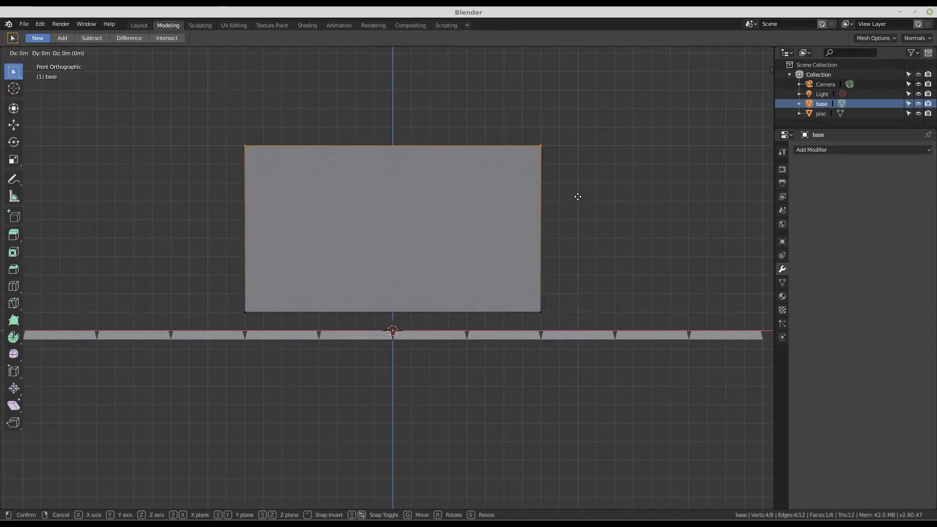
pyautogui.click(573, 294)
pyautogui.scroll(-5, 527, 255)
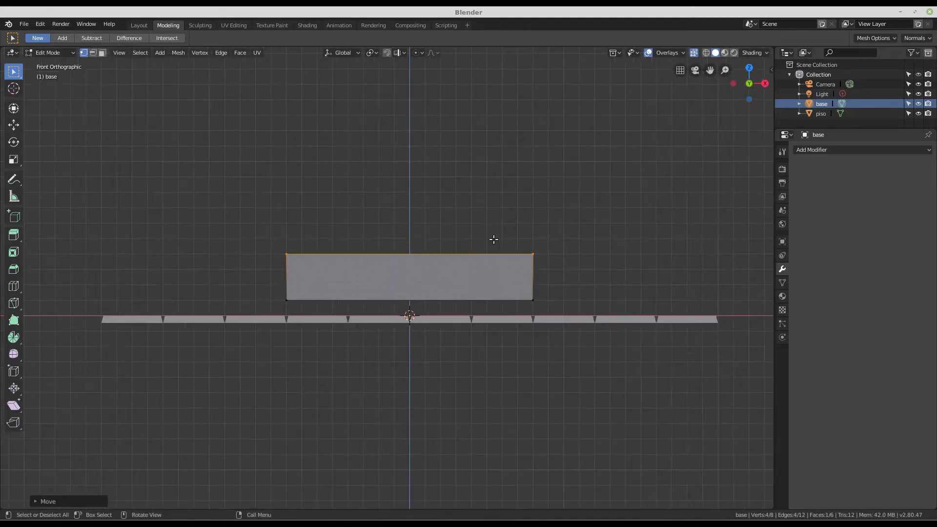
pyautogui.moveTo(512, 224); pyautogui.dragTo(370, 276, button='middle')
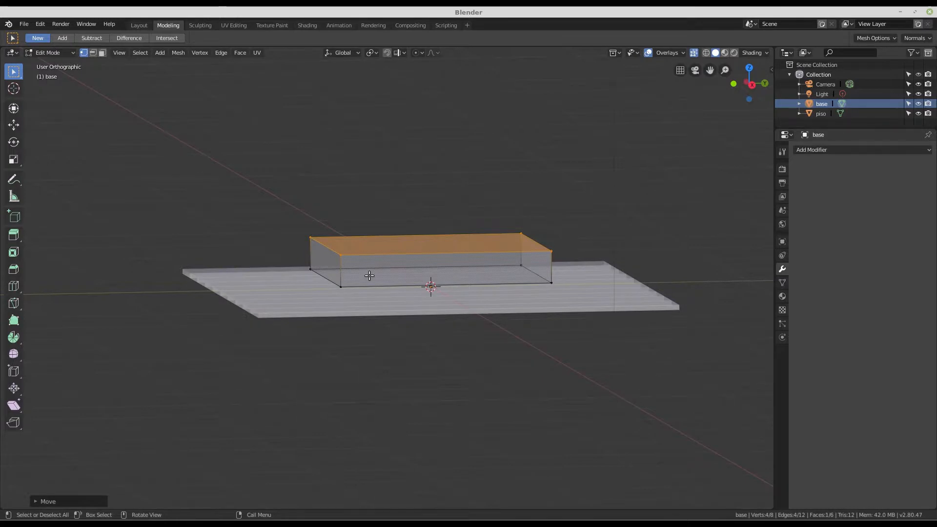
pyautogui.scroll(1, 406, 251)
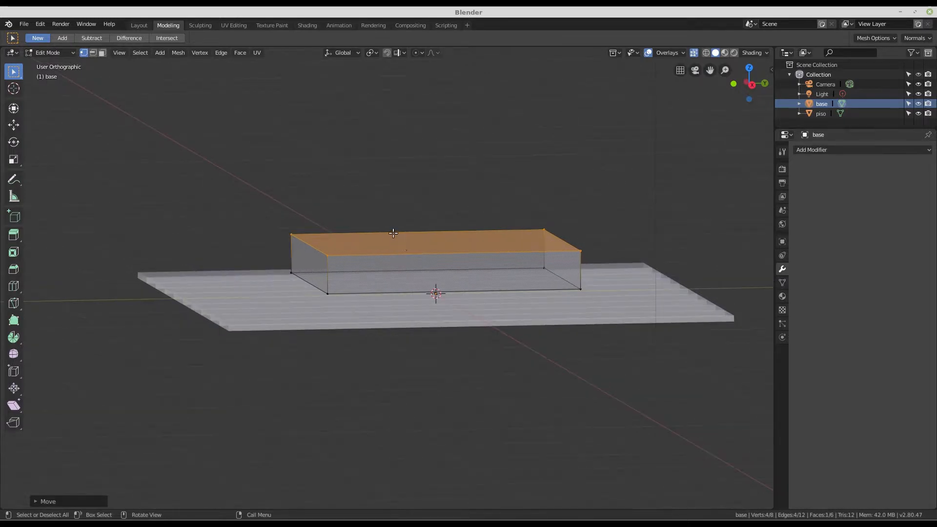
# Step: Select the whole base mesh and subdivide it with one cut
pyautogui.moveTo(393, 233); pyautogui.dragTo(415, 275, button='middle')
pyautogui.press('a')
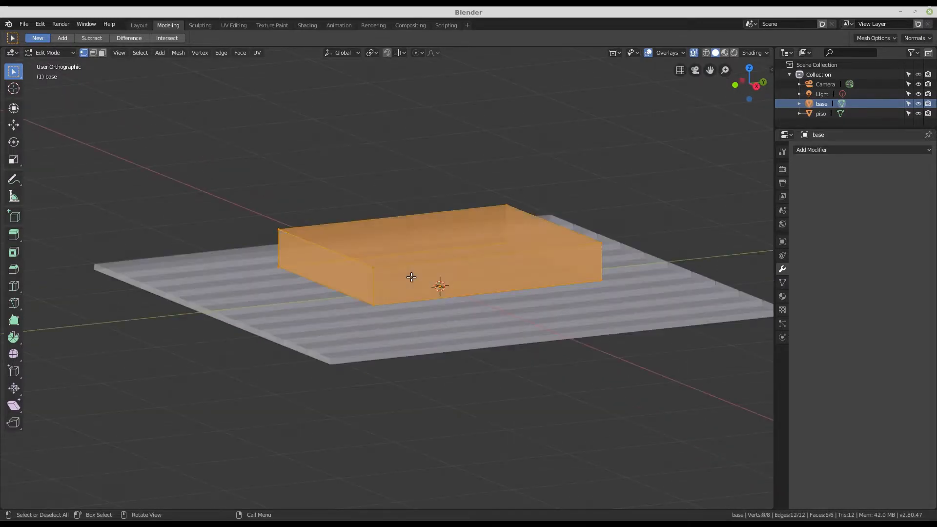
pyautogui.rightClick(506, 221)
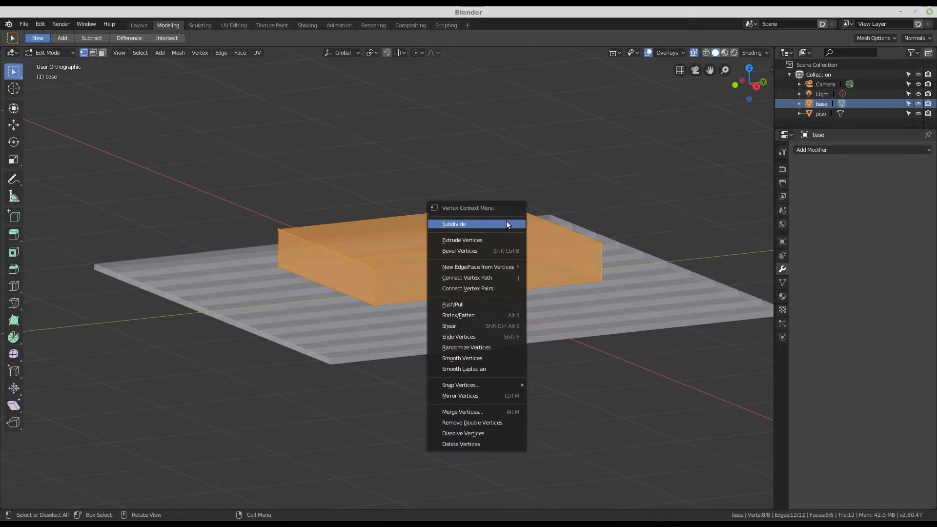
pyautogui.click(449, 225)
pyautogui.moveTo(398, 253); pyautogui.dragTo(379, 210, button='middle')
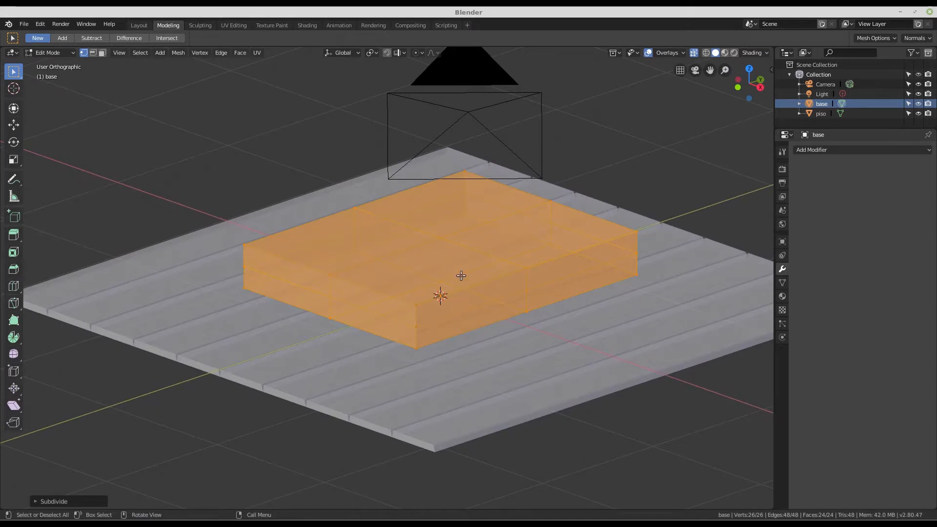
pyautogui.moveTo(461, 276); pyautogui.dragTo(439, 268, button='middle')
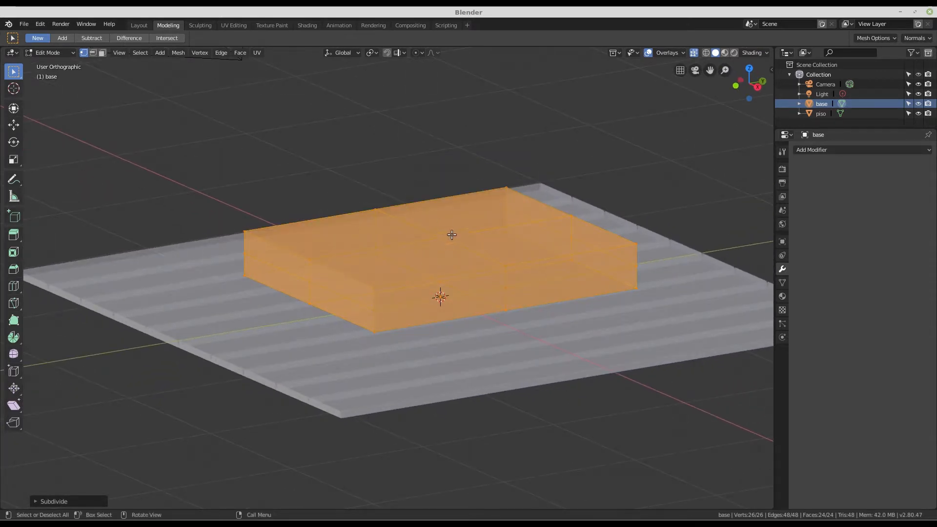
pyautogui.moveTo(450, 234)
pyautogui.mouseDown(button='middle')
pyautogui.moveTo(426, 239)
pyautogui.moveTo(397, 227)
pyautogui.moveTo(448, 244)
pyautogui.mouseUp(button='middle')
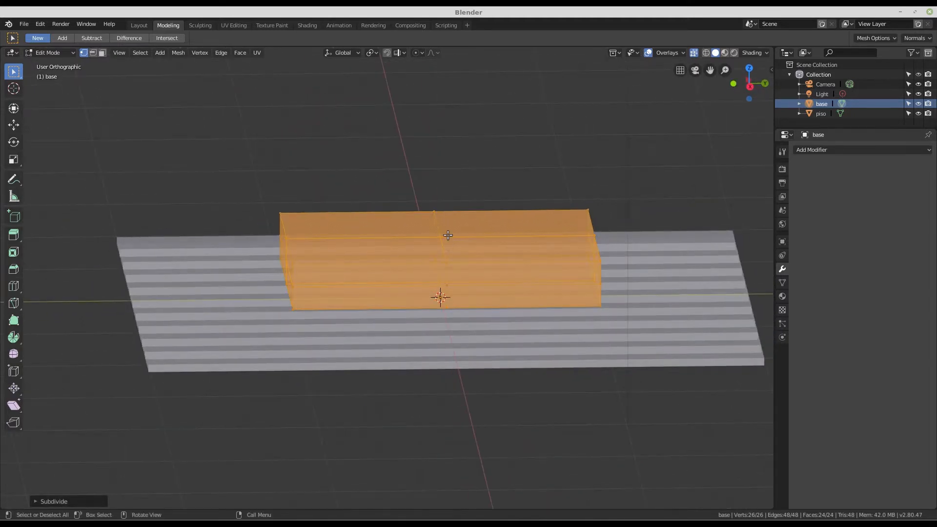
# Step: Try raising the top vertices of the base's +Y half along Z in right orthographic view
pyautogui.press('KP_3')
pyautogui.scroll(1, 434, 236)
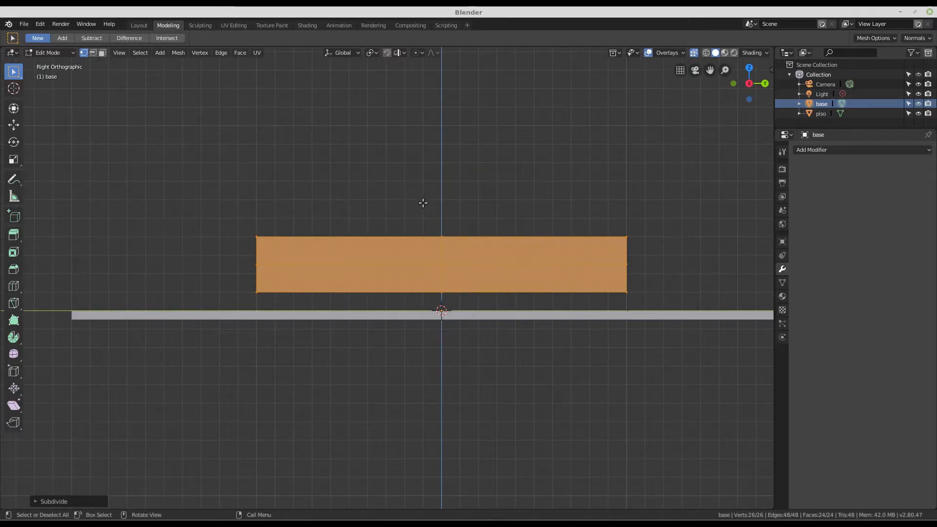
pyautogui.moveTo(422, 203); pyautogui.dragTo(675, 253)
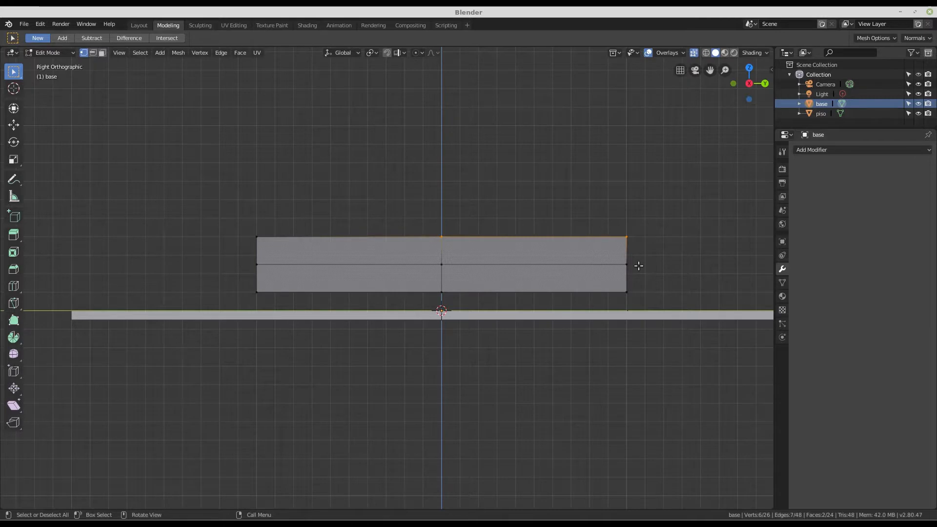
pyautogui.press('g')
pyautogui.press('y')
pyautogui.press('z')
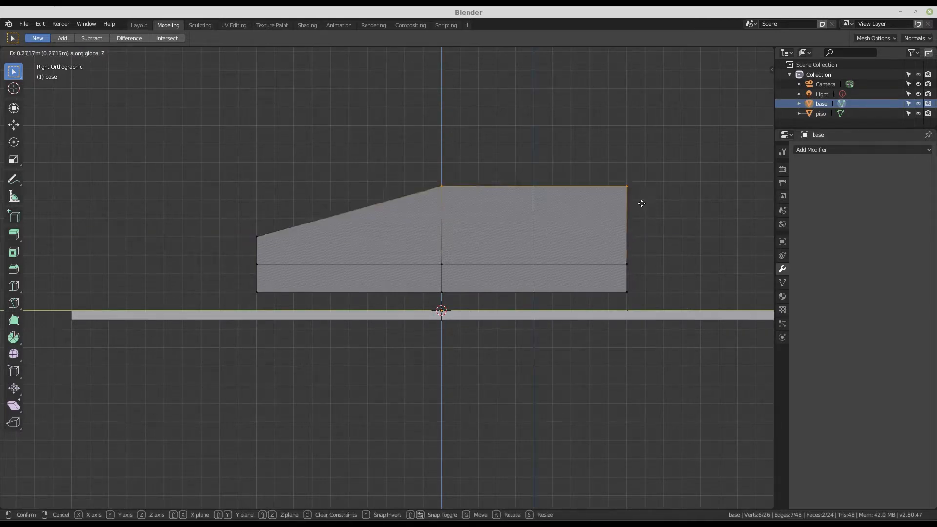
pyautogui.rightClick(639, 200)
# Step: Undo the half-mesh vertex selection and the single-cut subdivision of the base
pyautogui.scroll(-3, 540, 165)
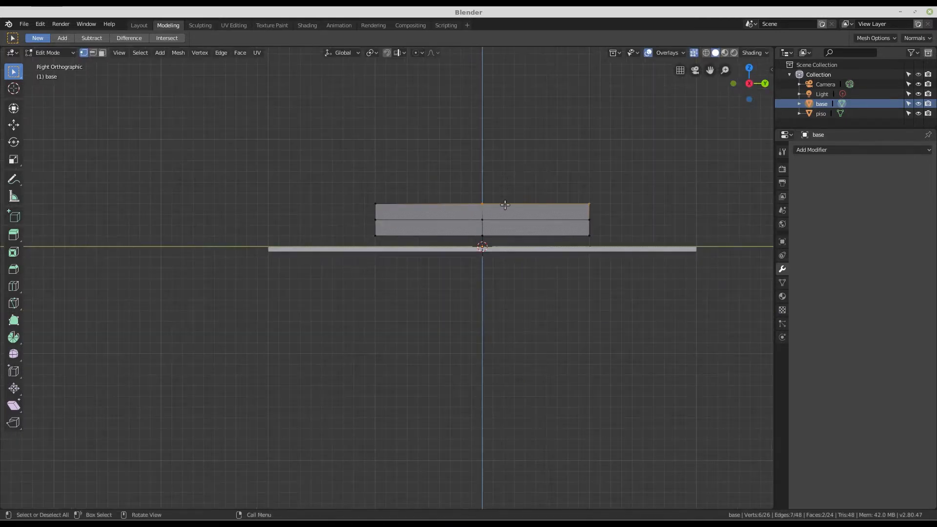
pyautogui.moveTo(488, 205); pyautogui.dragTo(542, 249, button='middle')
pyautogui.scroll(2, 580, 244)
pyautogui.scroll(-1, 463, 240)
pyautogui.scroll(1, 464, 241)
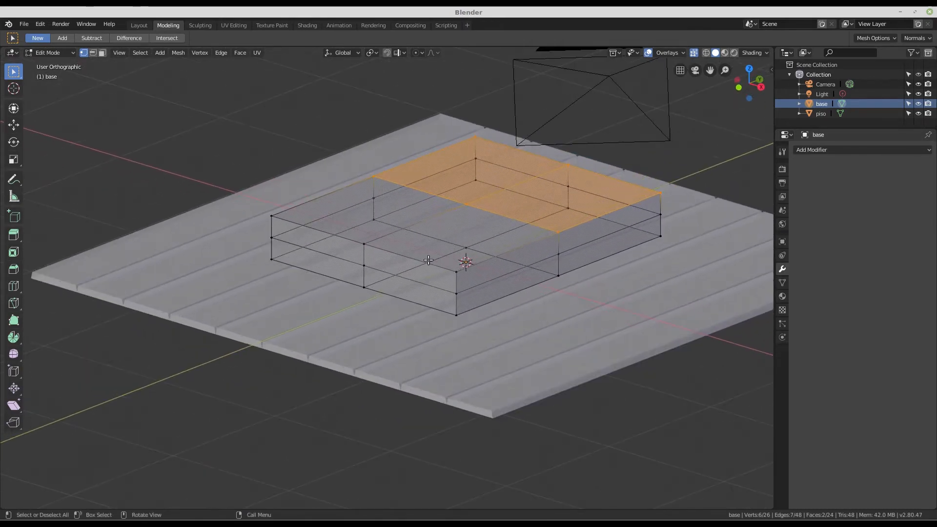
pyautogui.hotkey('ctrl', 'z')
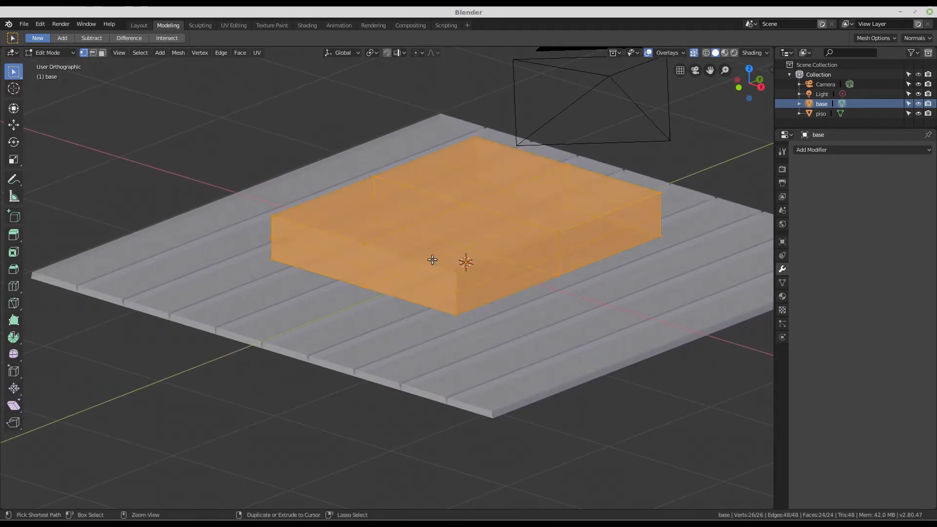
# Step: Subdivide the whole base mesh with the number of cuts set to 2
pyautogui.rightClick(468, 197)
pyautogui.click(467, 196)
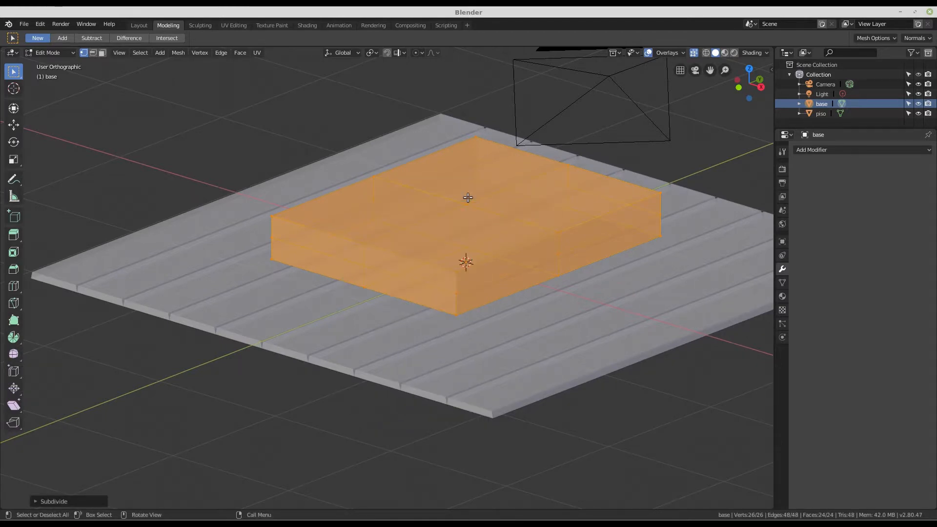
pyautogui.click(37, 500)
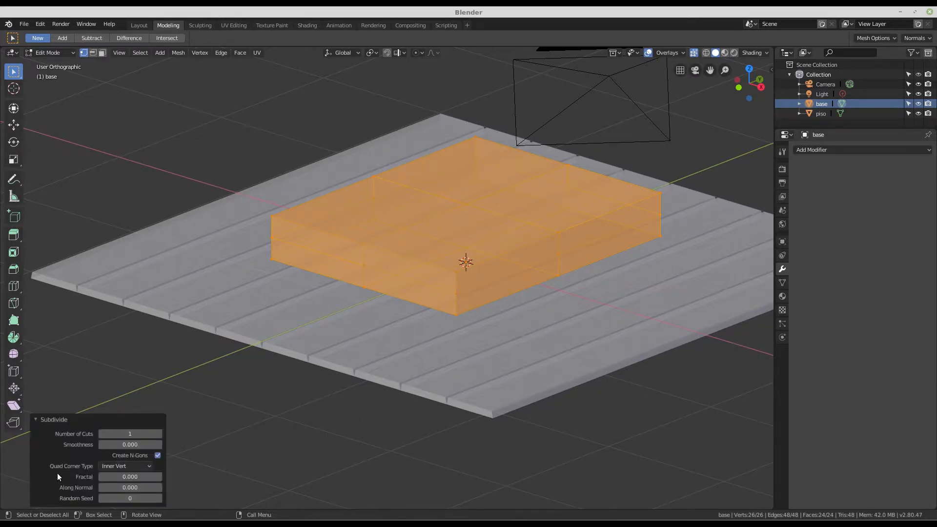
pyautogui.click(157, 433)
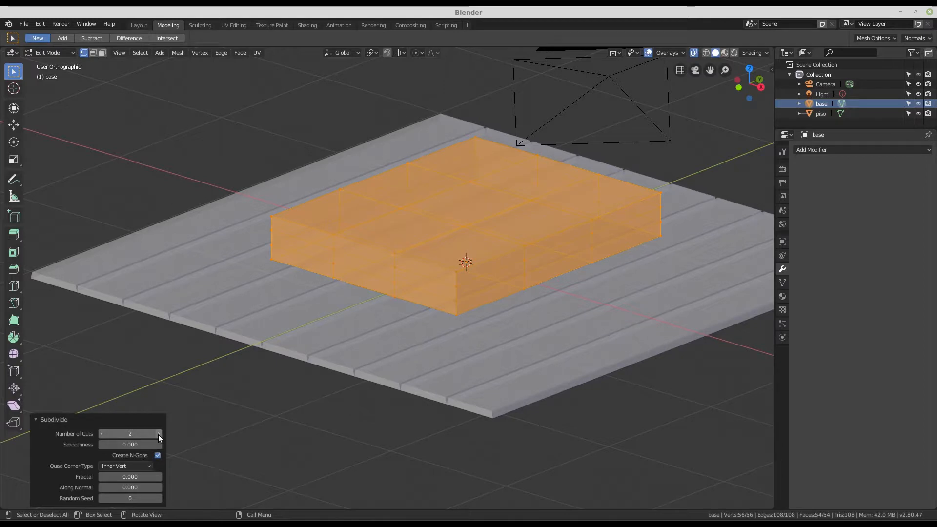
pyautogui.moveTo(358, 187); pyautogui.dragTo(400, 181, button='middle')
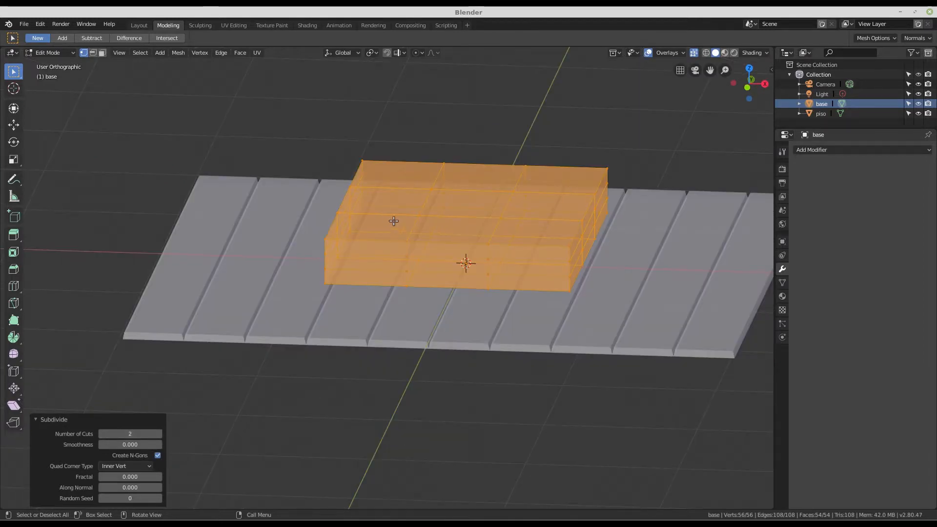
pyautogui.scroll(-1, 399, 214)
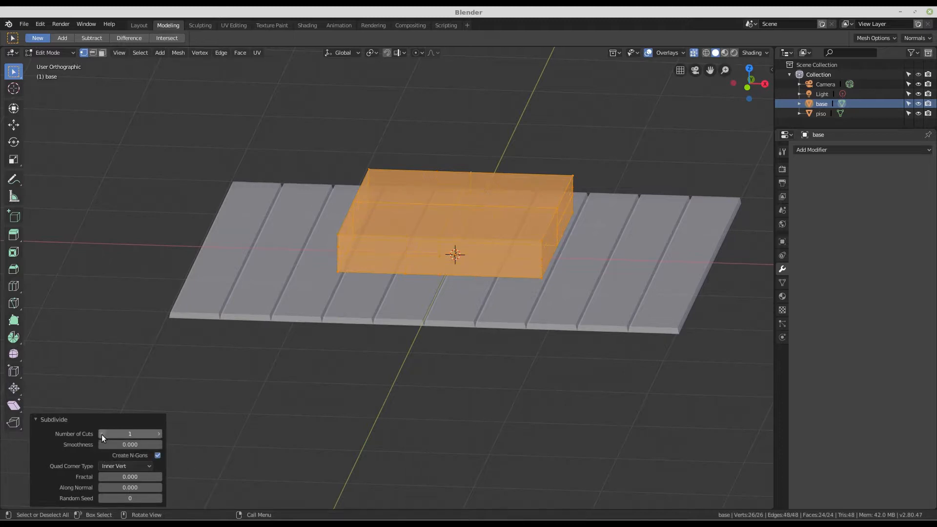
pyautogui.moveTo(386, 214); pyautogui.dragTo(412, 208, button='middle')
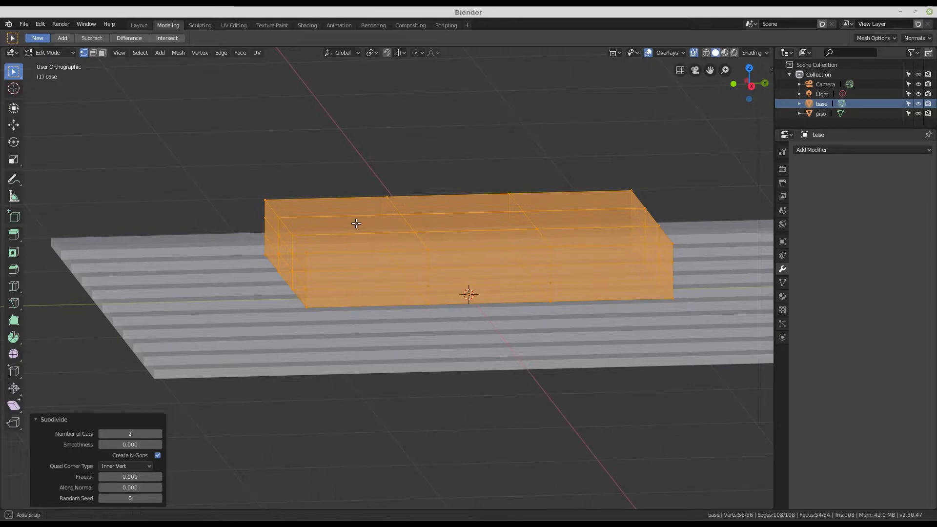
pyautogui.moveTo(356, 224); pyautogui.dragTo(409, 297, button='middle')
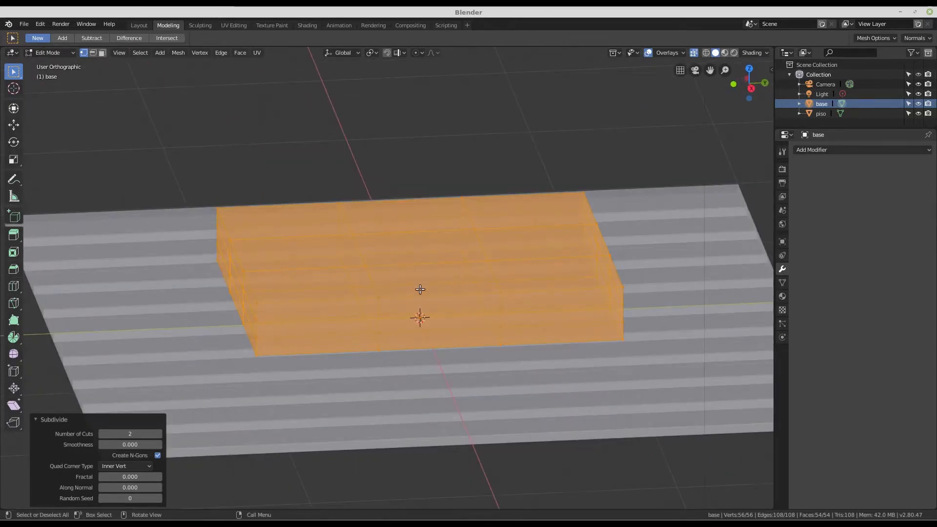
pyautogui.moveTo(435, 265)
pyautogui.mouseDown(button='middle')
pyautogui.moveTo(496, 272)
pyautogui.moveTo(422, 251)
pyautogui.moveTo(437, 253)
pyautogui.mouseUp(button='middle')
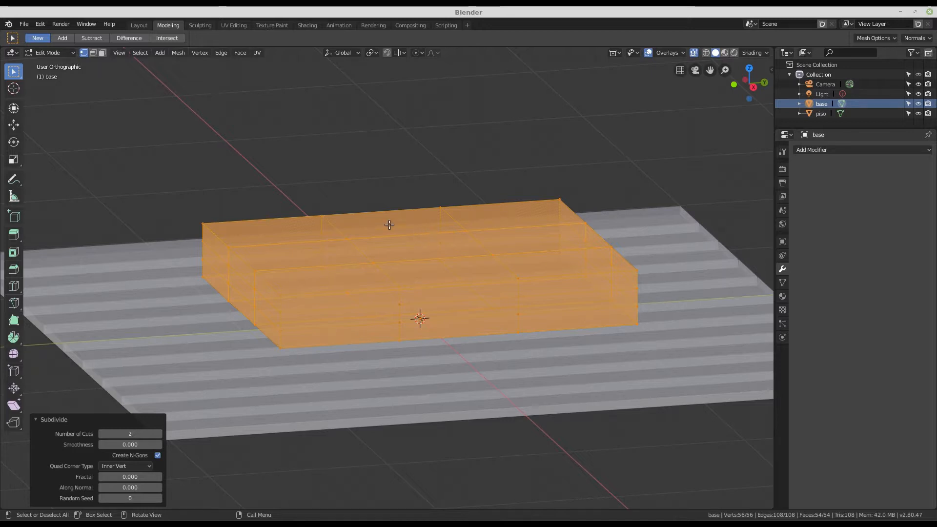
# Step: Activate Extrude Region in face select mode and select the rear and middle top faces along the base's -X side
pyautogui.click(15, 236)
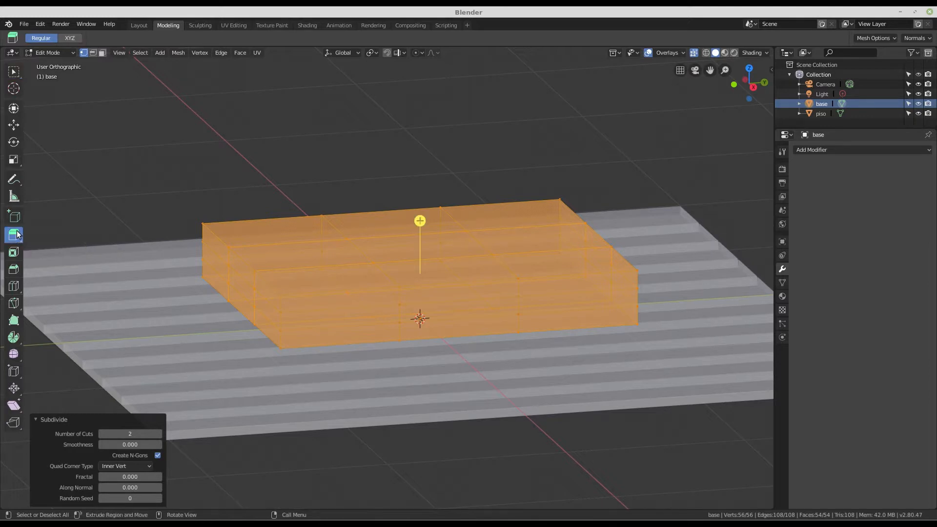
pyautogui.click(103, 53)
pyautogui.click(508, 213)
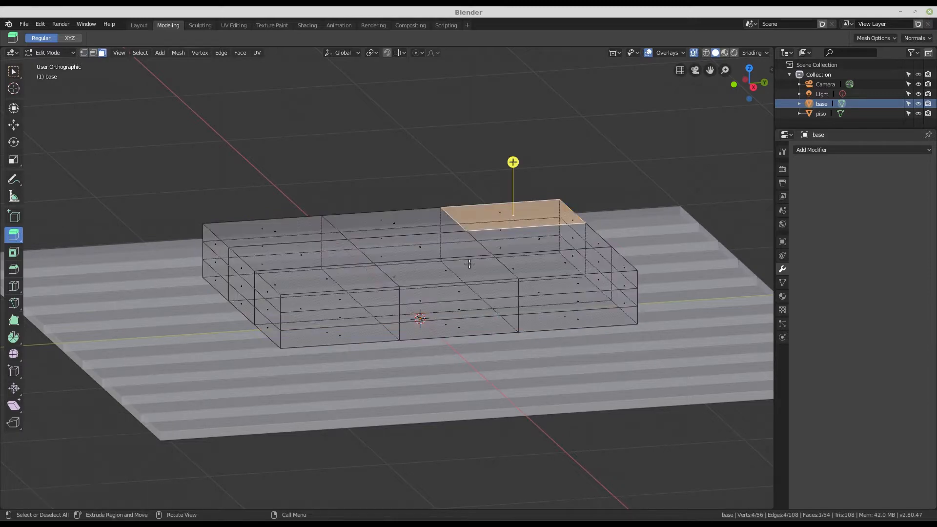
pyautogui.keyDown('shift'); pyautogui.click(397, 226); pyautogui.keyUp('shift')
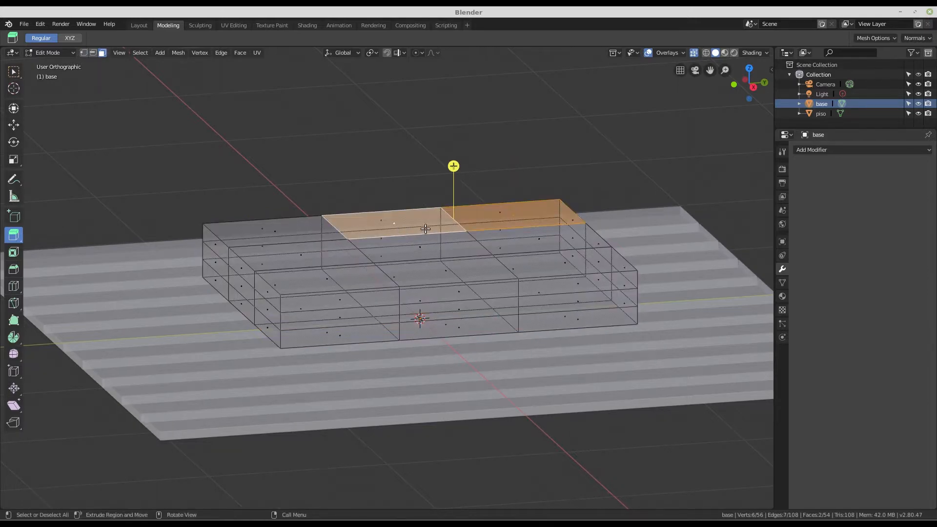
pyautogui.moveTo(397, 225); pyautogui.dragTo(454, 166, button='middle')
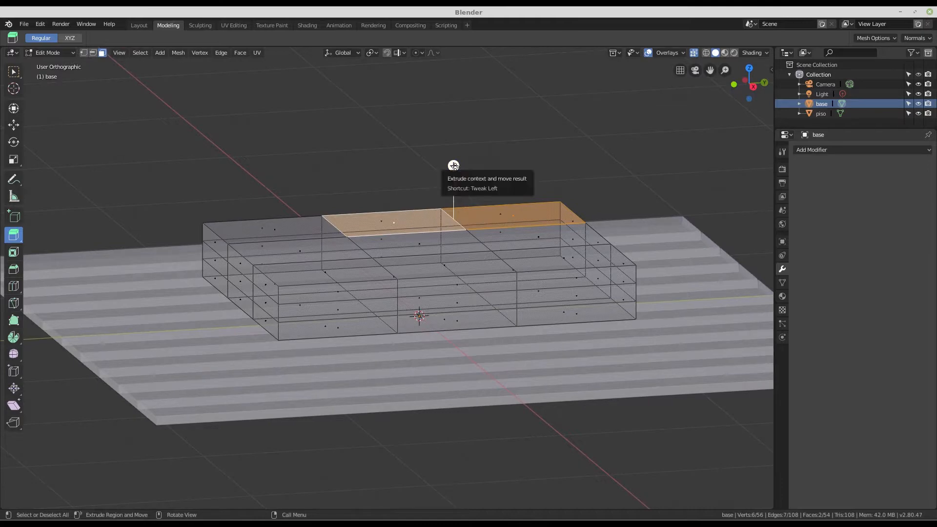
# Step: Try extruding the two selected top faces upward by about 0.465 m
pyautogui.moveTo(454, 166); pyautogui.dragTo(462, 85)
pyautogui.moveTo(396, 211); pyautogui.dragTo(482, 224, button='middle')
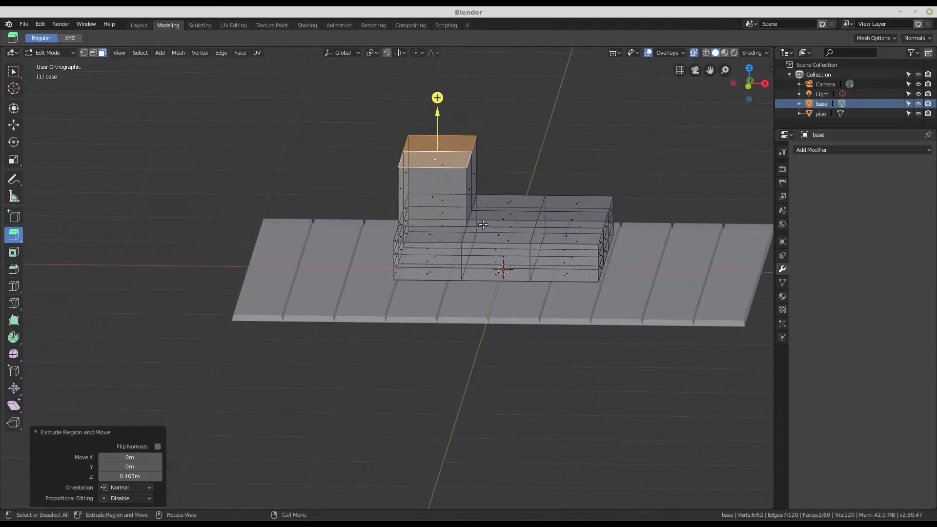
pyautogui.hotkey('ctrl', 'z')
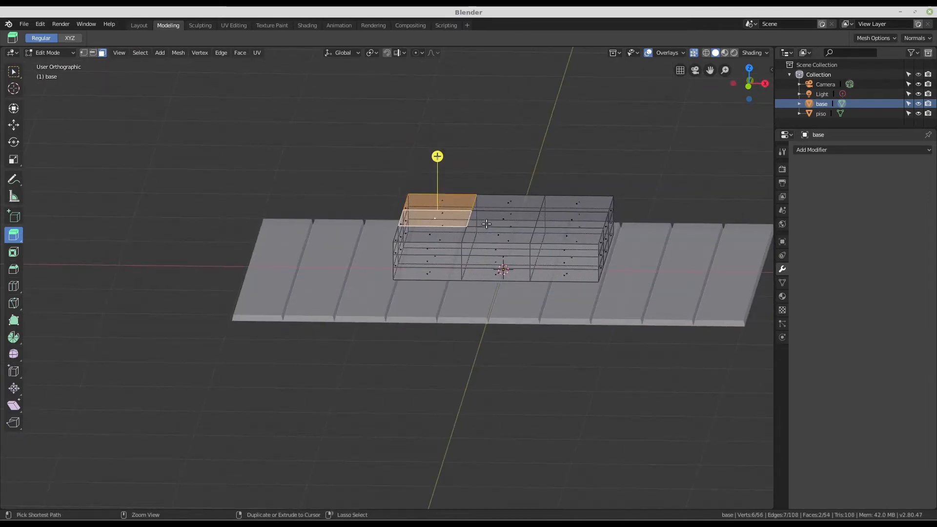
# Step: Add the matching rear and middle top faces on the +X side and extrude all four upward about 0.491 m
pyautogui.keyDown('shift'); pyautogui.click(570, 220); pyautogui.keyUp('shift')
pyautogui.keyDown('shift'); pyautogui.click(585, 212); pyautogui.keyUp('shift')
pyautogui.moveTo(586, 212); pyautogui.dragTo(507, 188, button='middle')
pyautogui.scroll(2, 504, 158)
pyautogui.moveTo(500, 184); pyautogui.dragTo(500, 110)
pyautogui.moveTo(499, 110); pyautogui.dragTo(462, 167, button='middle')
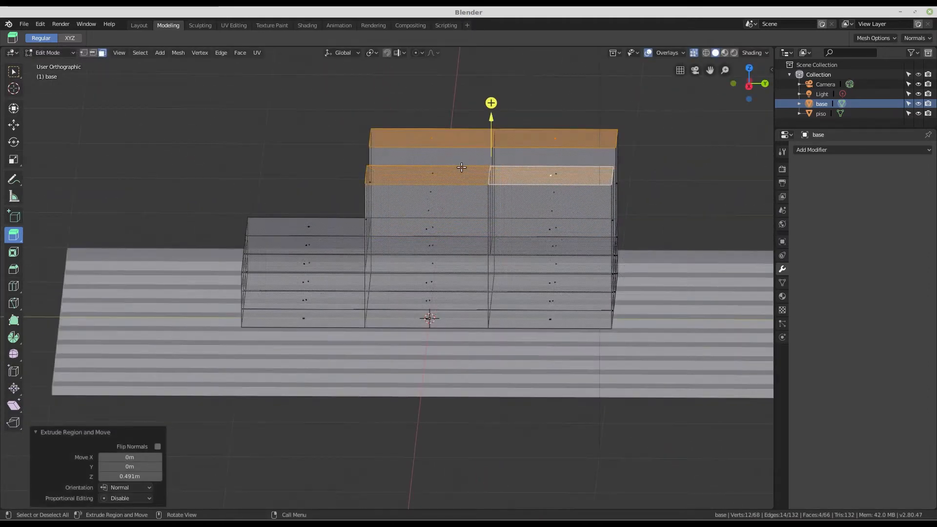
# Step: Extrude the rear top face of each raised side wall upward by about 0.289 m to form a second step
pyautogui.click(552, 176)
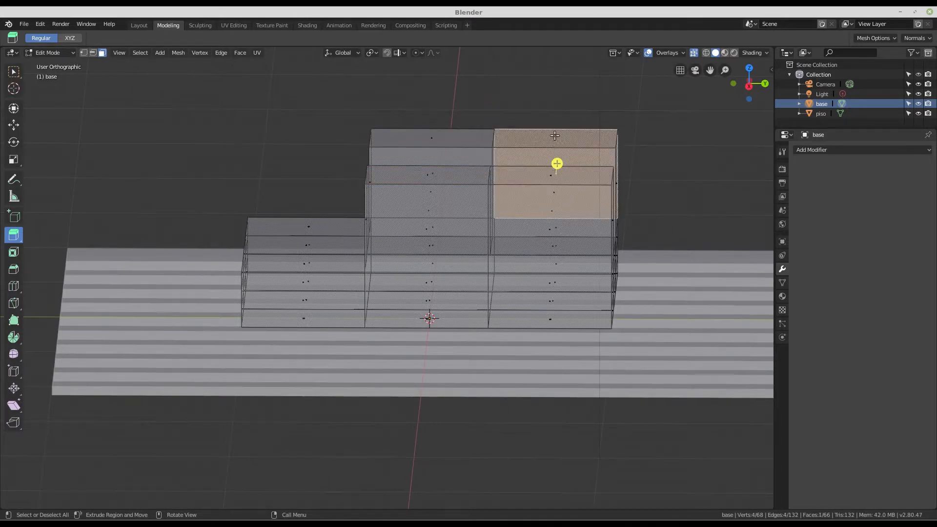
pyautogui.moveTo(555, 136); pyautogui.dragTo(510, 312, button='middle')
pyautogui.keyDown('shift'); pyautogui.click(649, 173); pyautogui.keyUp('shift')
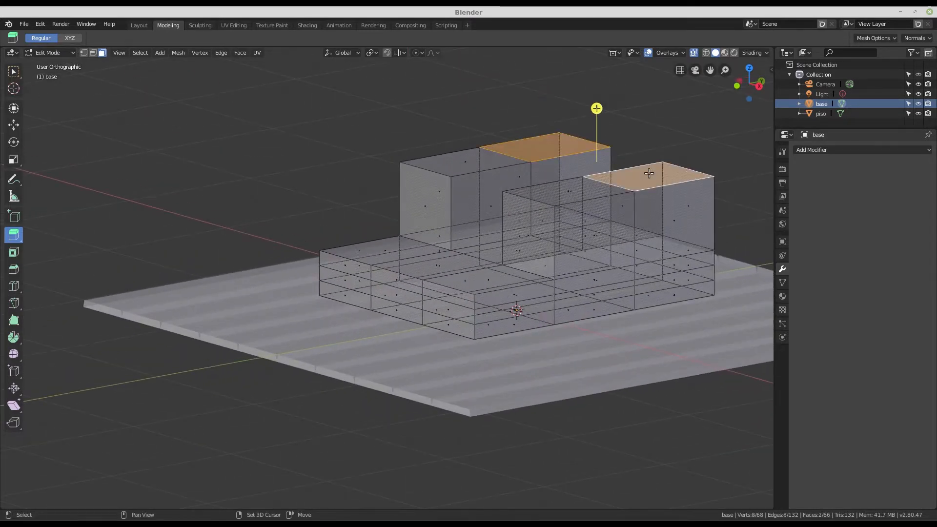
pyautogui.moveTo(596, 108); pyautogui.dragTo(596, 65)
pyautogui.moveTo(559, 215)
pyautogui.mouseDown(button='middle')
pyautogui.moveTo(642, 199)
pyautogui.moveTo(570, 209)
pyautogui.mouseUp(button='middle')
pyautogui.keyDown('shift'); pyautogui.moveTo(579, 130); pyautogui.dragTo(431, 250, button='middle'); pyautogui.keyUp('shift')
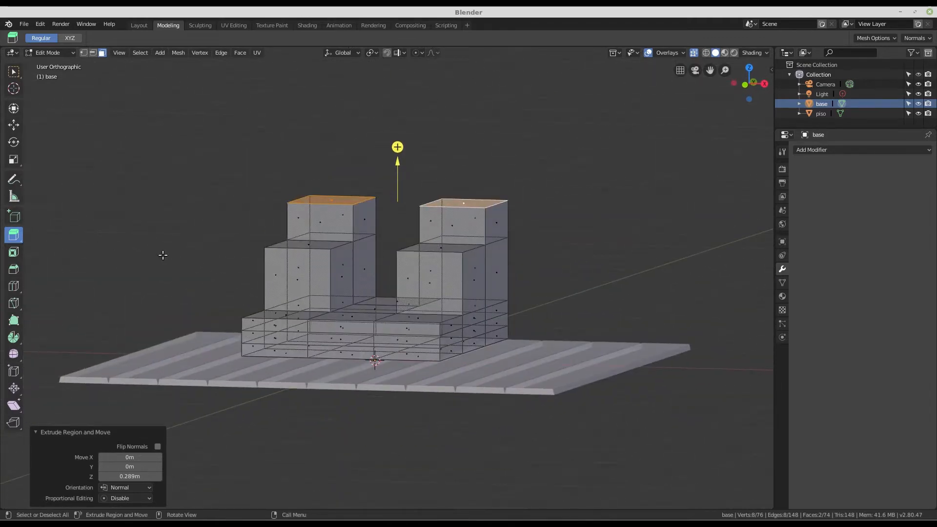
# Step: Select the lowest rear side face on the +X side of the base
pyautogui.scroll(1, 247, 190)
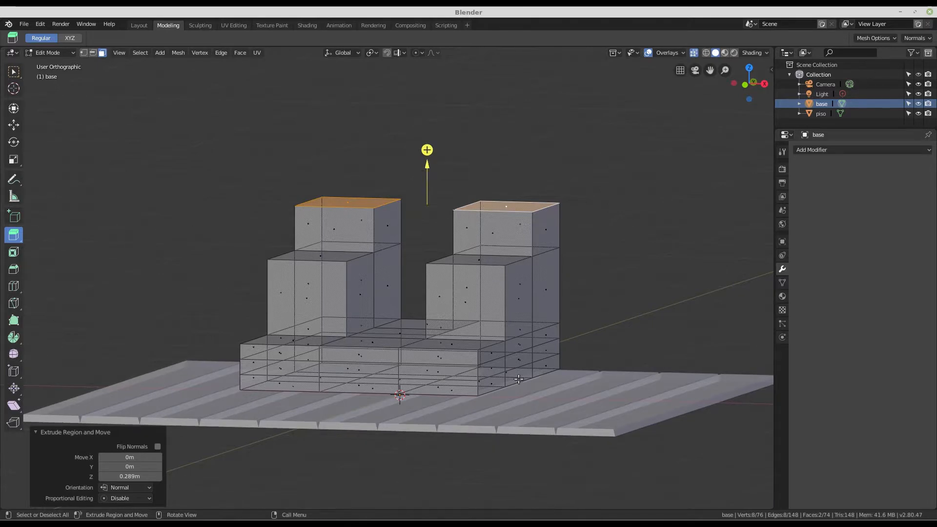
pyautogui.scroll(1, 545, 369)
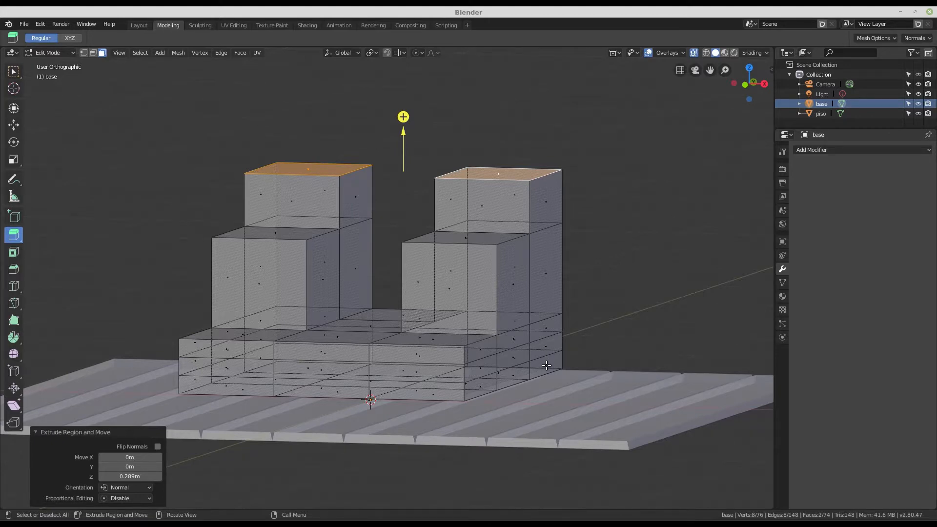
pyautogui.click(545, 366)
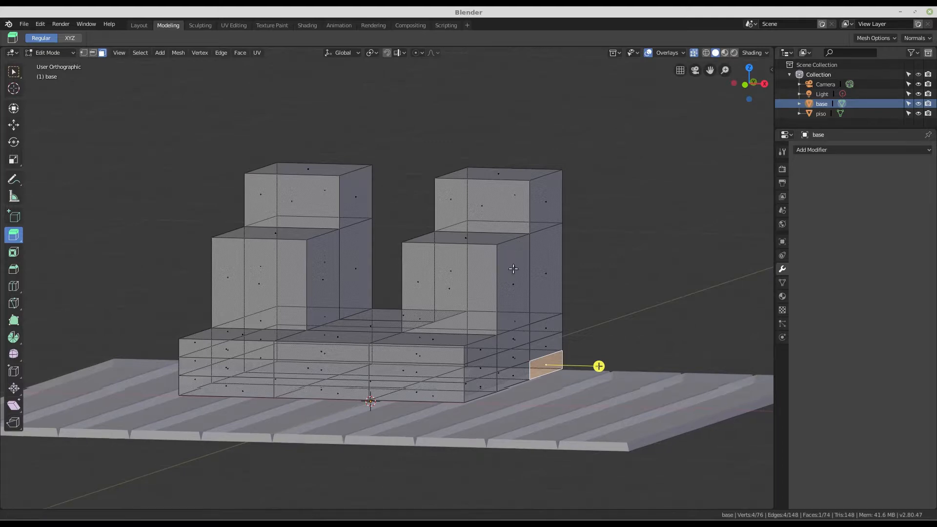
pyautogui.keyDown('shift'); pyautogui.moveTo(514, 256); pyautogui.dragTo(503, 305, button='middle'); pyautogui.keyUp('shift')
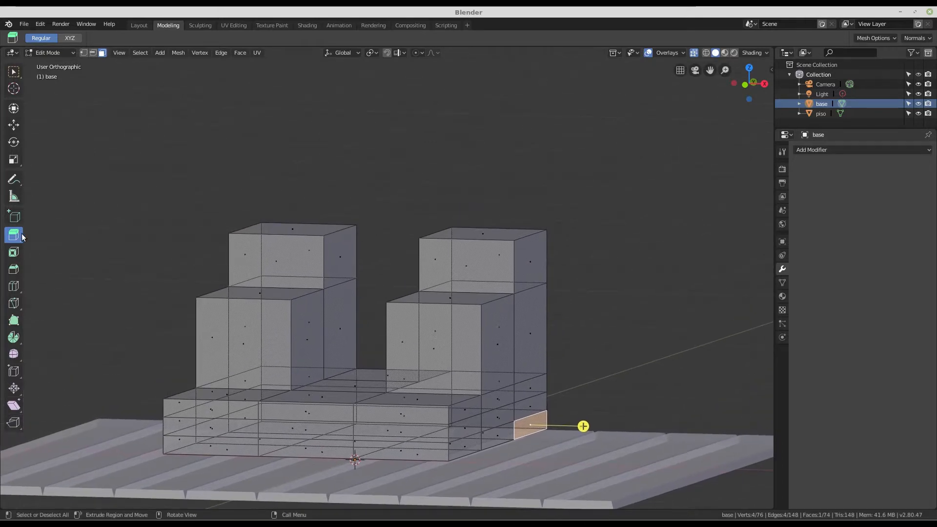
pyautogui.scroll(2, 469, 250)
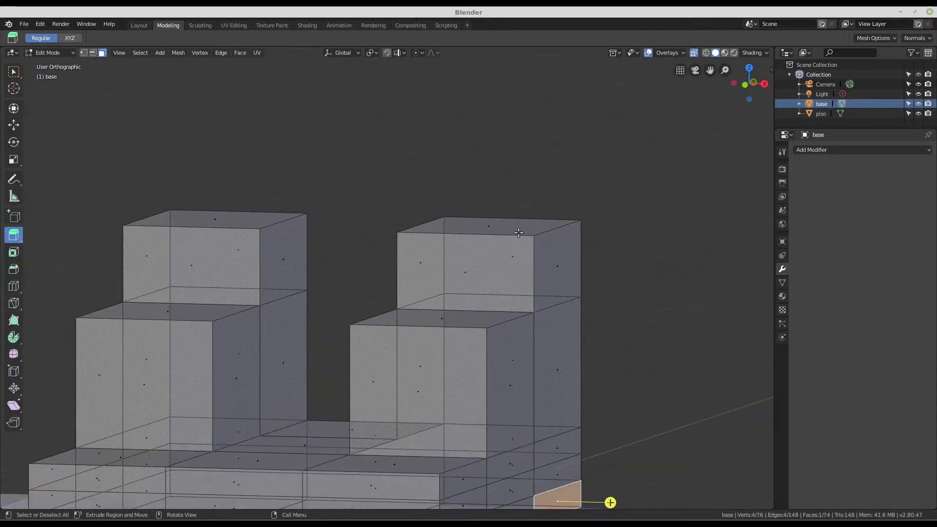
pyautogui.keyDown('shift'); pyautogui.moveTo(518, 232); pyautogui.dragTo(537, 330, button='middle'); pyautogui.keyUp('shift')
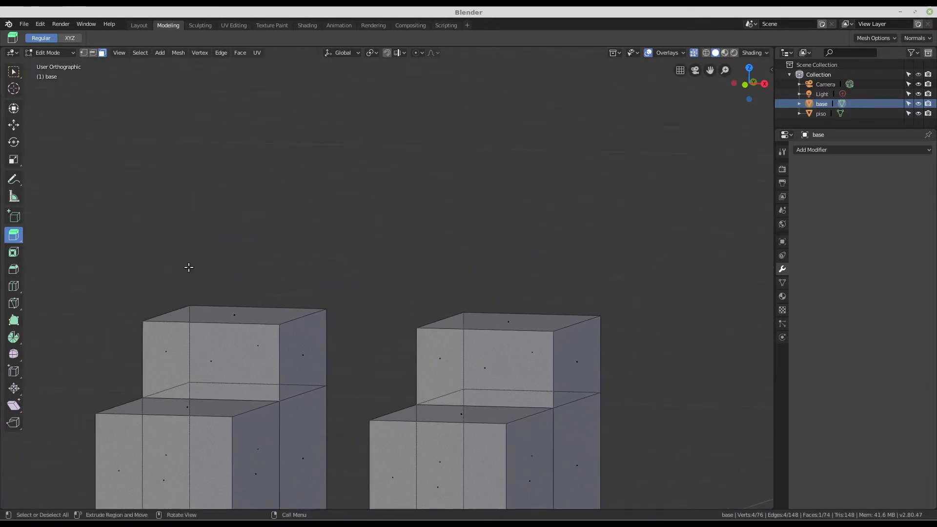
# Step: Try extruding the selected lowest rear side face repeatedly outward into a long segmented arm
pyautogui.press('e')
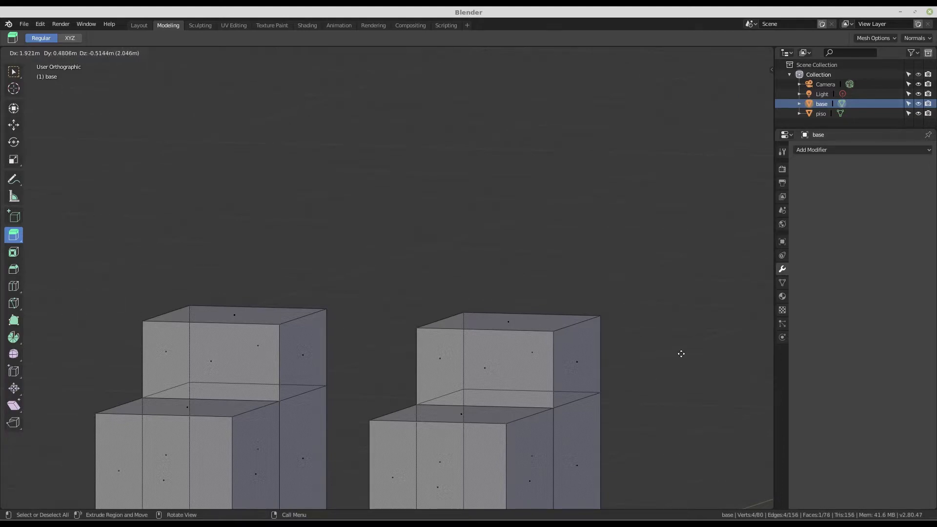
pyautogui.click(216, 262)
pyautogui.press('g')
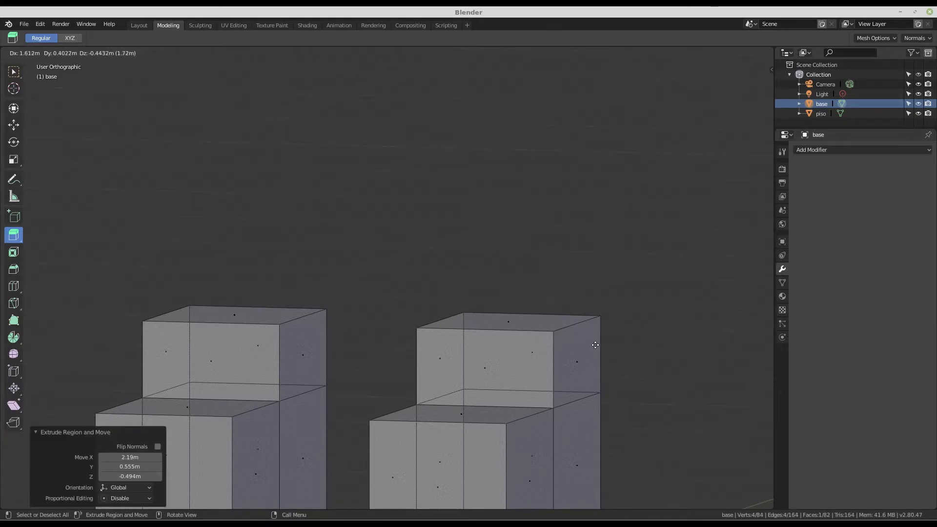
pyautogui.click(672, 337)
pyautogui.press('e')
pyautogui.click(590, 348)
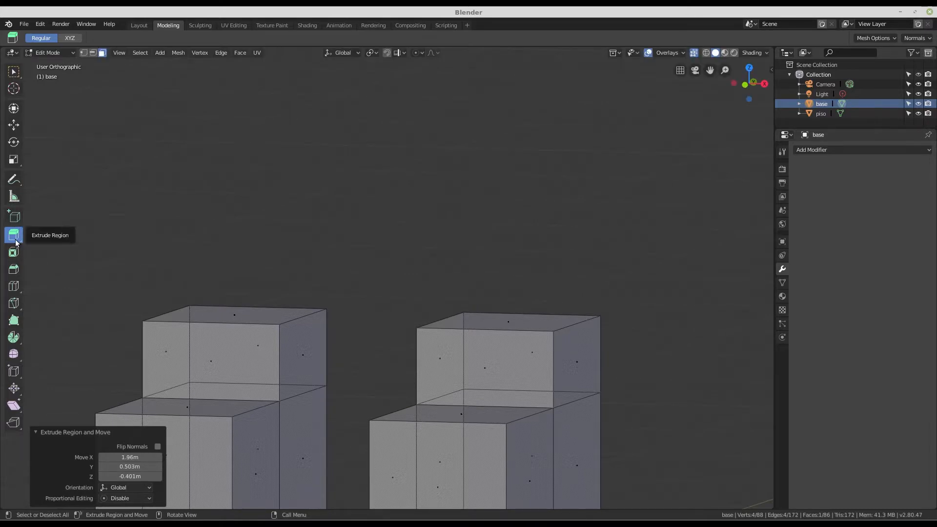
pyautogui.scroll(-10, 246, 184)
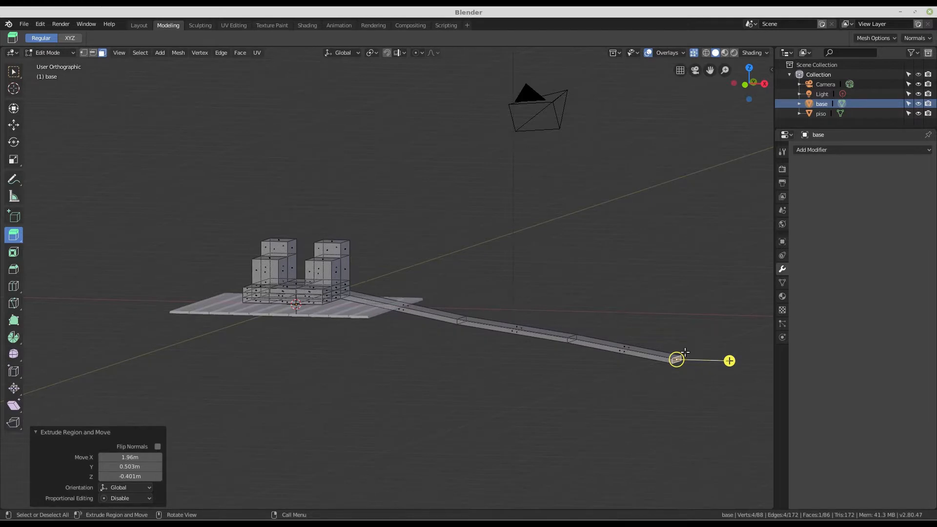
# Step: Undo the chain of extrusions from the lowest rear side face
pyautogui.hotkey('ctrl', 'z')
pyautogui.hotkey('ctrl', 'z')
pyautogui.hotkey('ctrl', 'z')
pyautogui.hotkey('ctrl', 'z')
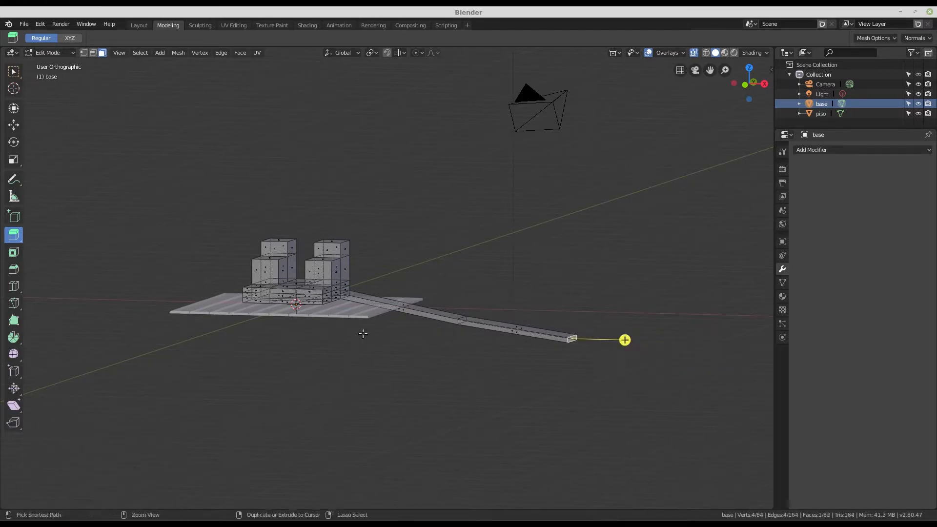
# Step: Switch to the box select tool and undo both upward extrusions of the side walls, back to the four selected top faces
pyautogui.scroll(3, 297, 239)
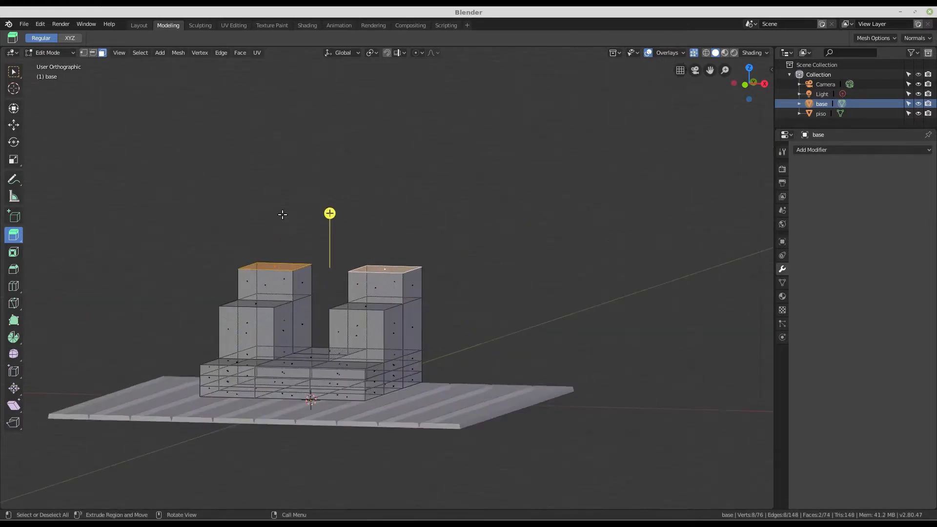
pyautogui.moveTo(312, 244); pyautogui.dragTo(215, 251, button='middle')
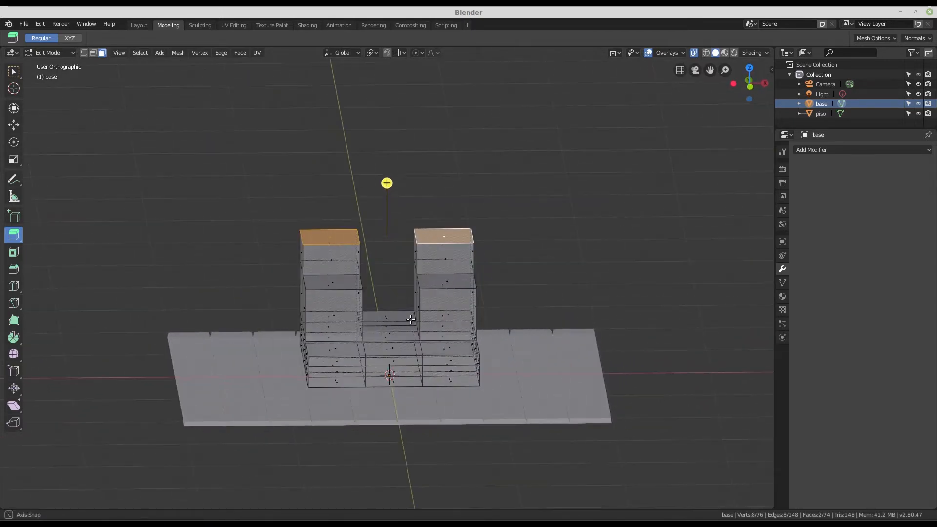
pyautogui.click(14, 73)
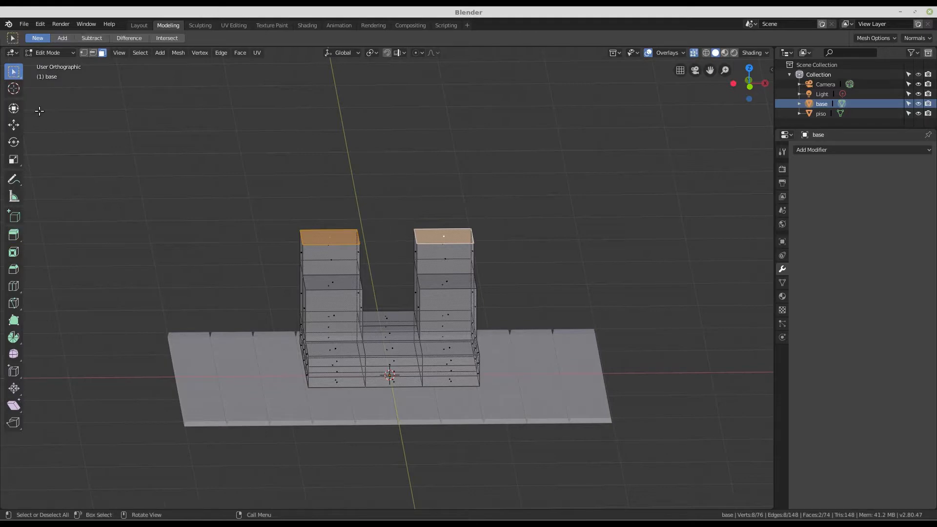
pyautogui.moveTo(343, 407); pyautogui.dragTo(306, 360, button='middle')
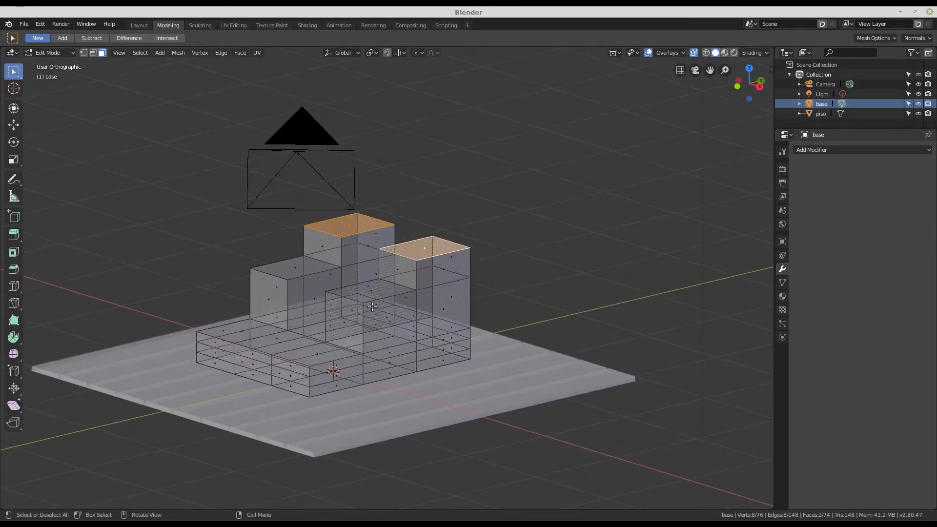
pyautogui.hotkey('ctrl', 'z')
pyautogui.hotkey('ctrl', 'z')
pyautogui.hotkey('ctrl', 'z')
pyautogui.hotkey('ctrl', 'z')
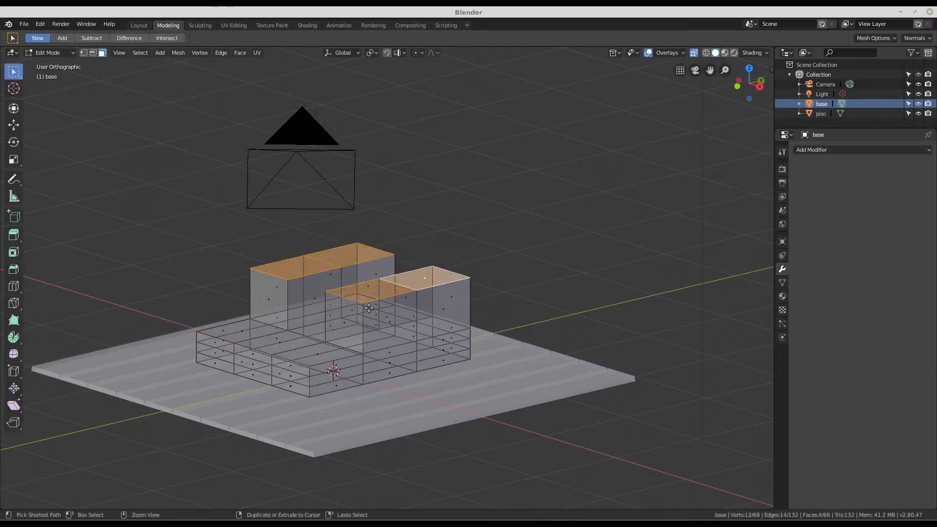
pyautogui.hotkey('ctrl', 'z')
# Step: Extrude the four selected top faces of the base upward by about 0.273 m
pyautogui.moveTo(369, 308); pyautogui.dragTo(400, 326, button='middle')
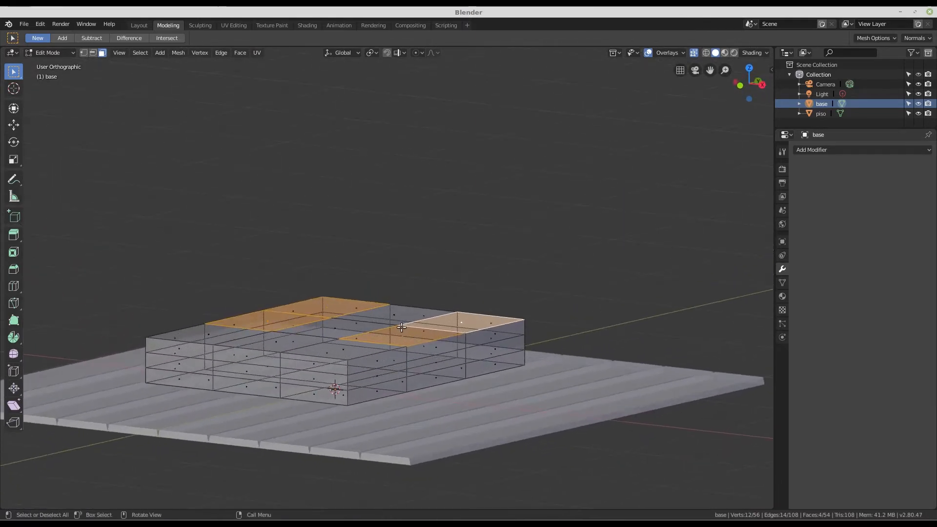
pyautogui.press('e')
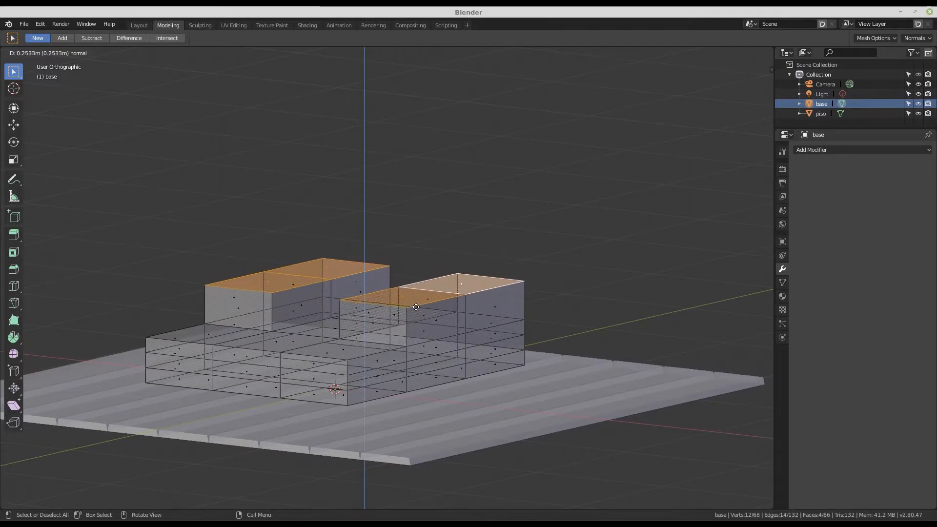
pyautogui.click(408, 304)
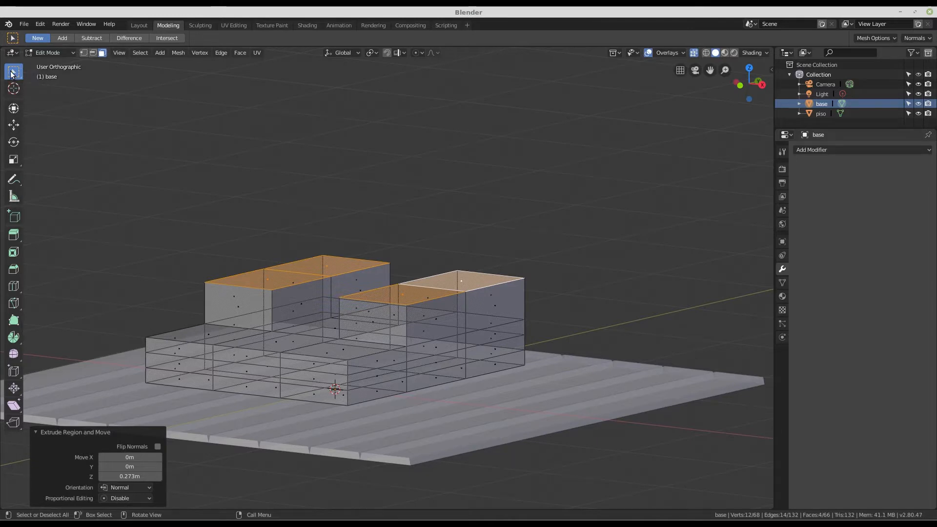
pyautogui.moveTo(337, 267); pyautogui.dragTo(346, 274, button='middle')
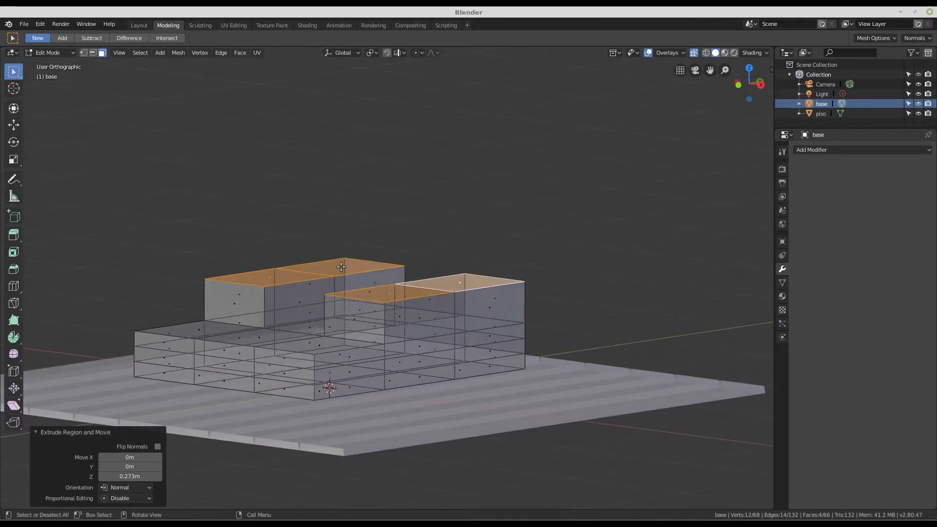
# Step: Select the rear top face of both side walls and extrude them upward by about 0.287 m
pyautogui.click(341, 266)
pyautogui.keyDown('shift'); pyautogui.click(472, 298); pyautogui.keyUp('shift')
pyautogui.moveTo(472, 298); pyautogui.dragTo(423, 349, button='middle')
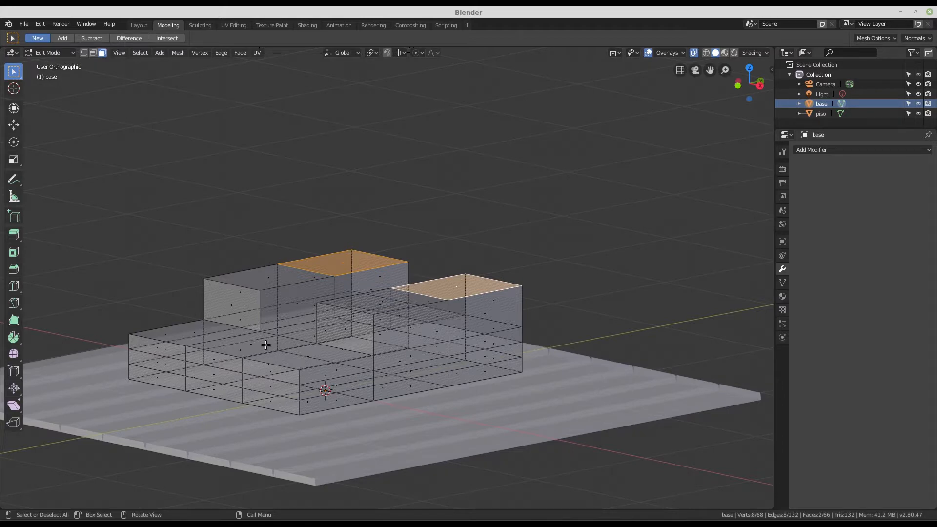
pyautogui.scroll(-1, 266, 345)
pyautogui.moveTo(266, 345)
pyautogui.mouseDown(button='middle')
pyautogui.moveTo(306, 342)
pyautogui.moveTo(253, 344)
pyautogui.mouseUp(button='middle')
pyautogui.scroll(1, 329, 264)
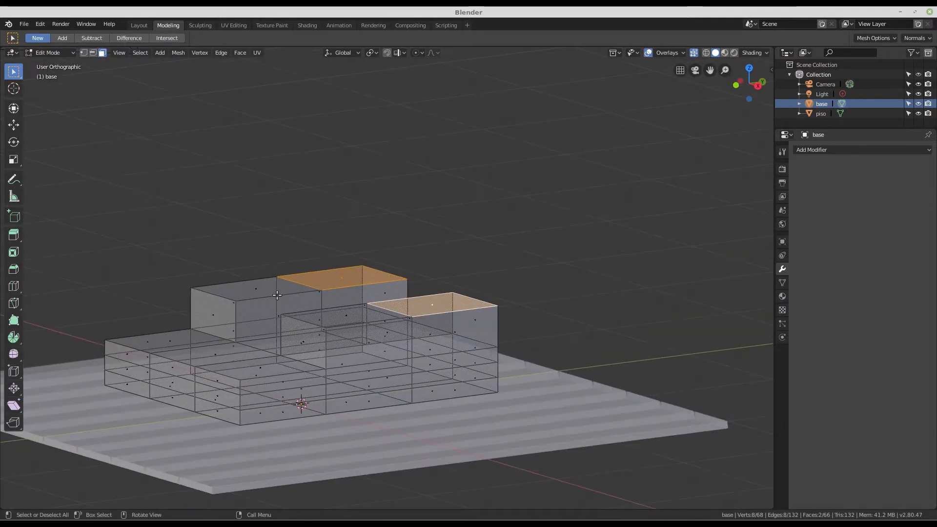
pyautogui.click(331, 278)
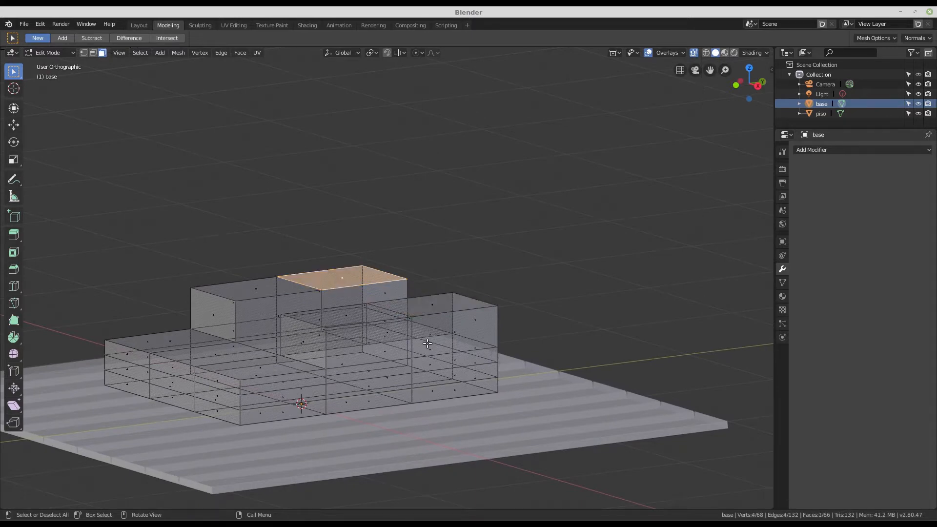
pyautogui.keyDown('shift'); pyautogui.click(445, 307); pyautogui.keyUp('shift')
pyautogui.scroll(3, 445, 303)
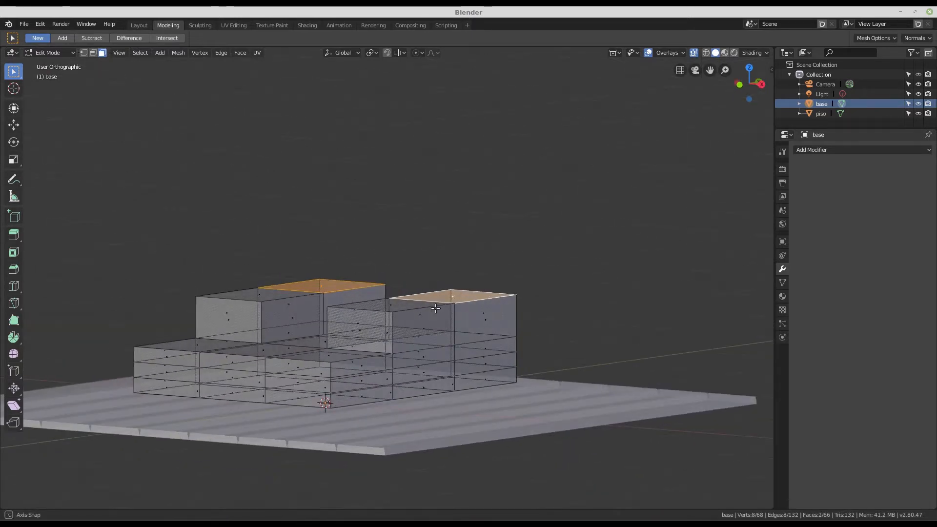
pyautogui.press('e')
pyautogui.click(455, 236)
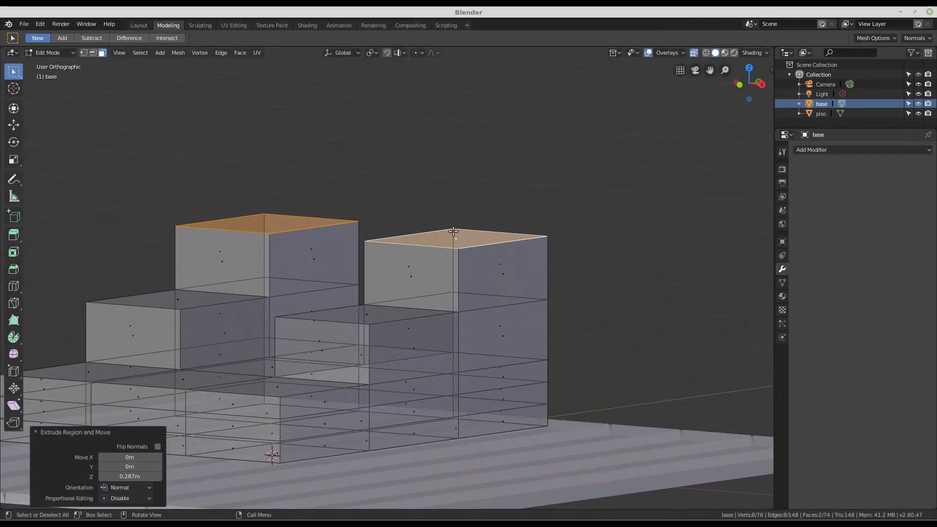
# Step: In vertex selection mode, box-select the inner vertices between the side walls and scale them along X to about 0.859
pyautogui.scroll(-3, 454, 231)
pyautogui.moveTo(427, 255); pyautogui.dragTo(399, 298, button='middle')
pyautogui.scroll(1, 399, 298)
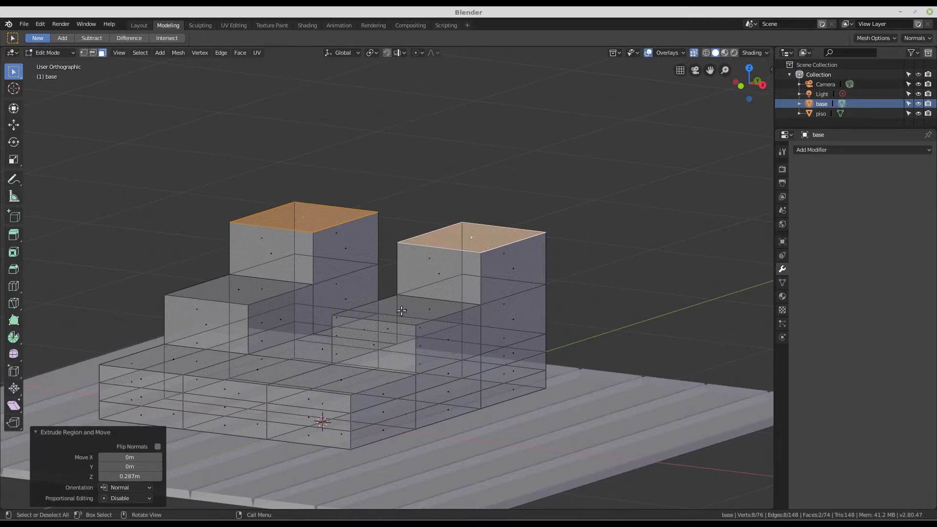
pyautogui.keyDown('shift'); pyautogui.moveTo(401, 310); pyautogui.dragTo(433, 262, button='middle'); pyautogui.keyUp('shift')
pyautogui.scroll(-2, 359, 253)
pyautogui.scroll(-1, 430, 233)
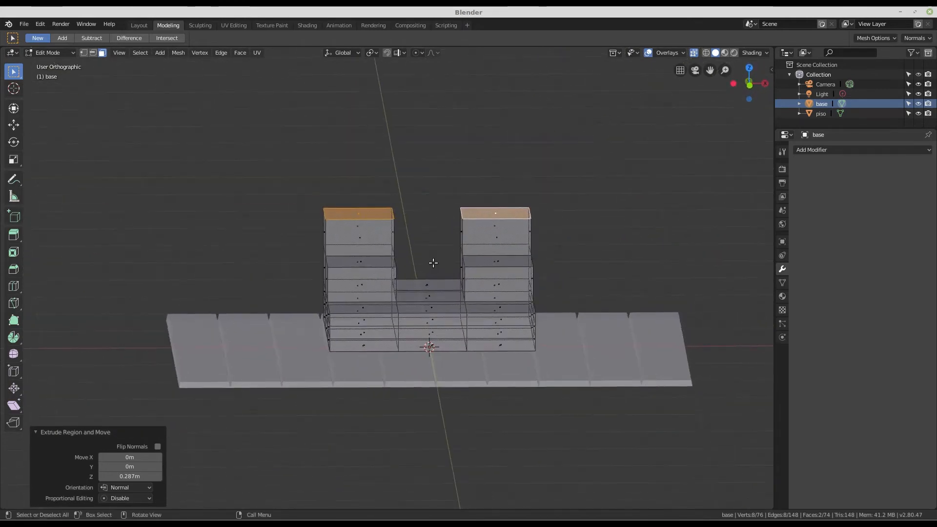
pyautogui.click(85, 54)
pyautogui.moveTo(342, 208); pyautogui.dragTo(358, 211, button='middle')
pyautogui.moveTo(375, 173); pyautogui.dragTo(463, 342)
pyautogui.moveTo(464, 343); pyautogui.dragTo(422, 253, button='middle')
pyautogui.scroll(2, 429, 268)
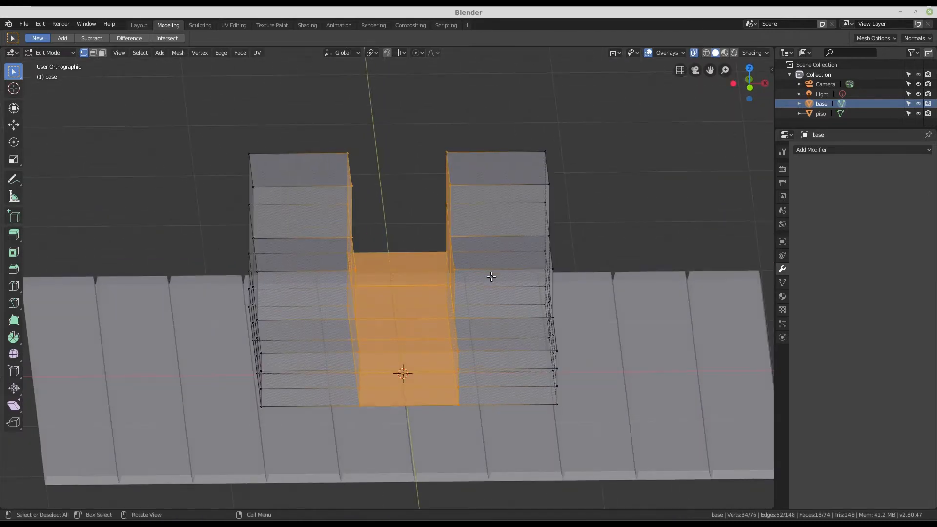
pyautogui.press('s')
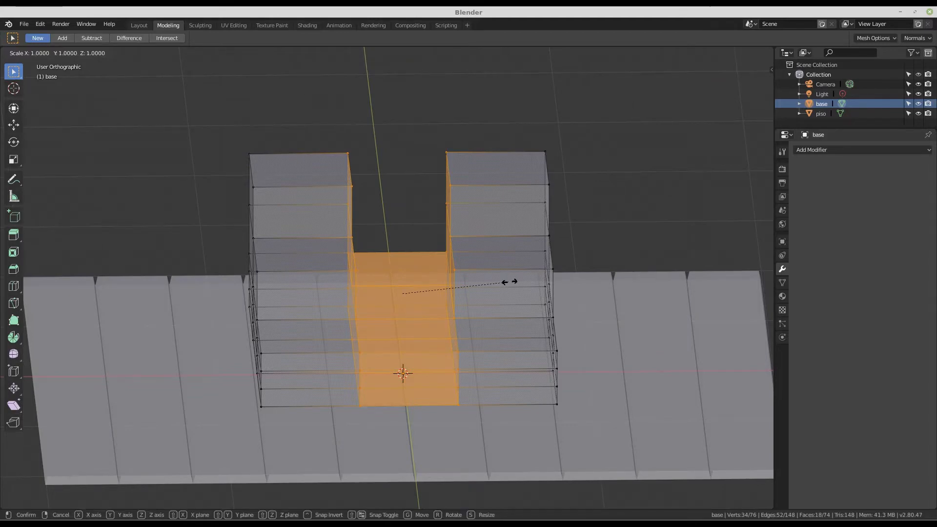
pyautogui.press('x')
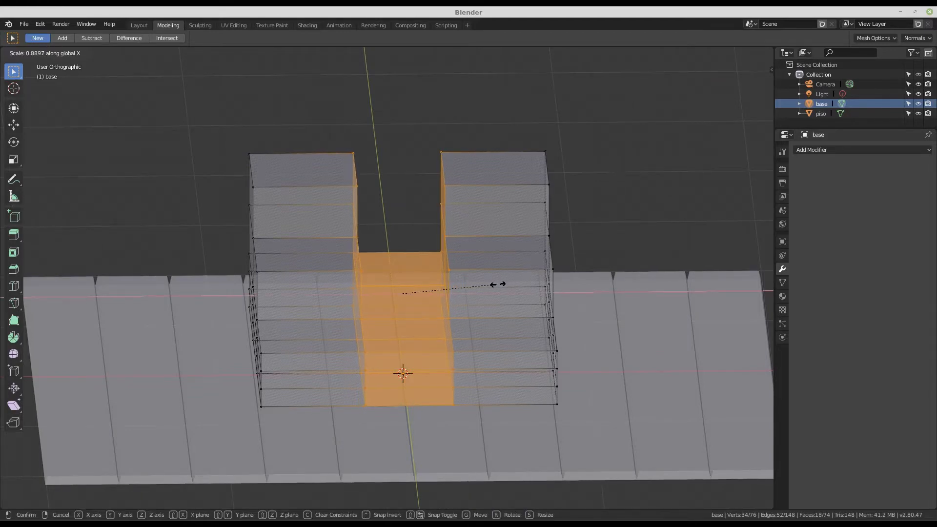
pyautogui.click(495, 283)
# Step: Box-select the outer vertices on both sides of the base and scale them along X to about 0.600
pyautogui.scroll(-3, 463, 219)
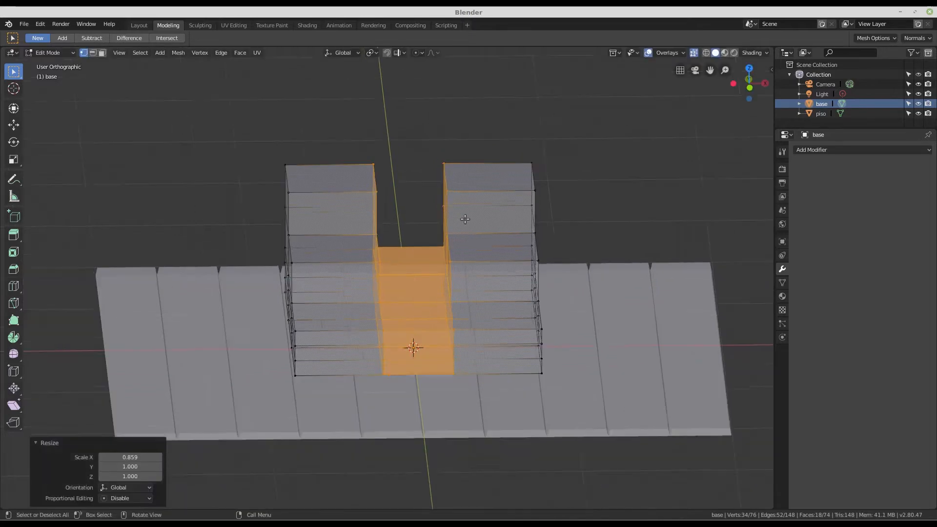
pyautogui.moveTo(452, 264); pyautogui.dragTo(452, 258, button='middle')
pyautogui.moveTo(309, 211); pyautogui.dragTo(314, 209, button='middle')
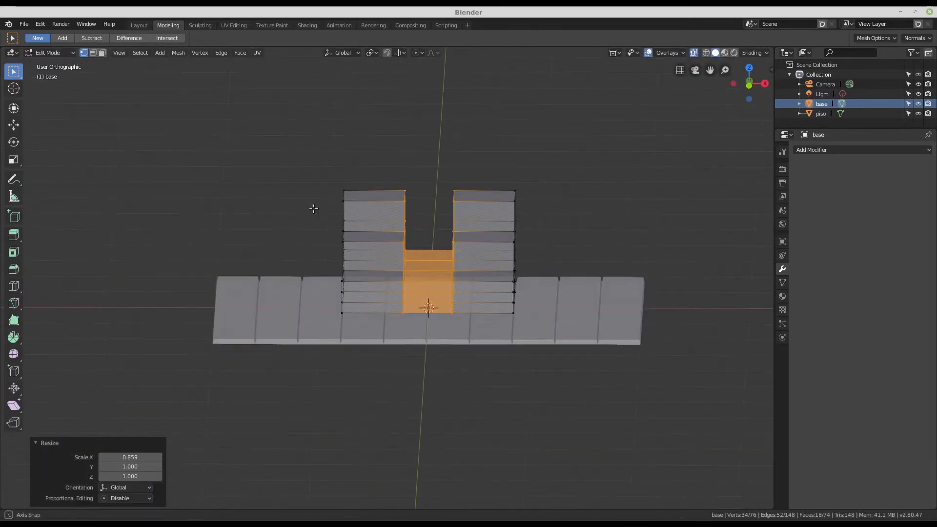
pyautogui.moveTo(330, 126); pyautogui.dragTo(359, 348)
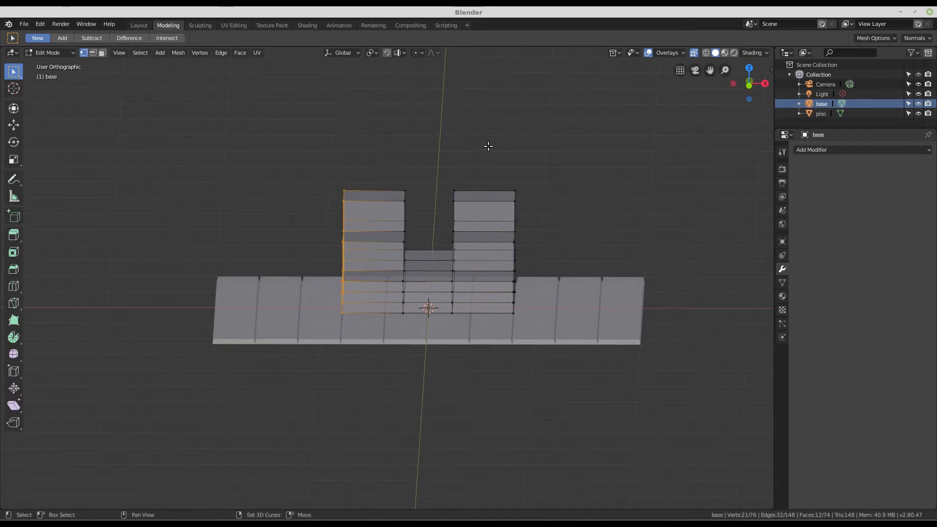
pyautogui.keyDown('shift'); pyautogui.moveTo(488, 145); pyautogui.dragTo(563, 366); pyautogui.keyUp('shift')
pyautogui.scroll(1, 500, 221)
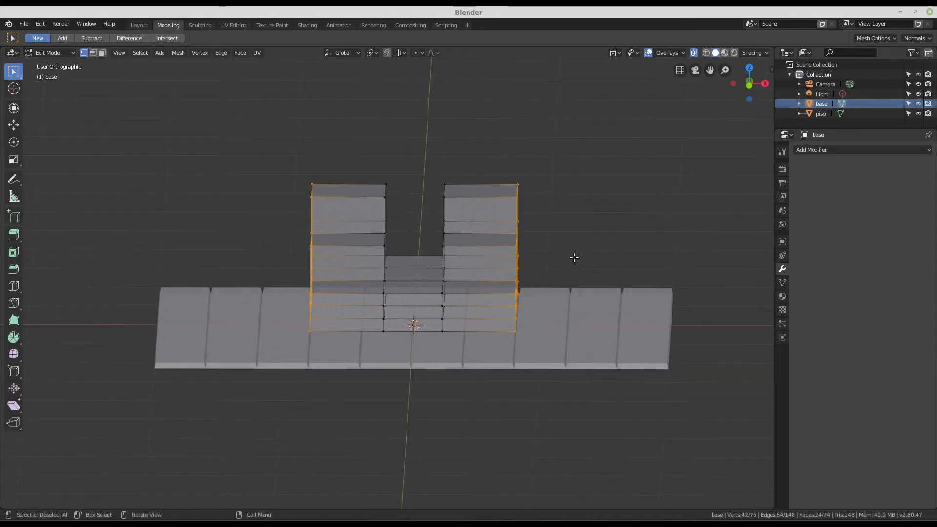
pyautogui.press('s')
pyautogui.press('x')
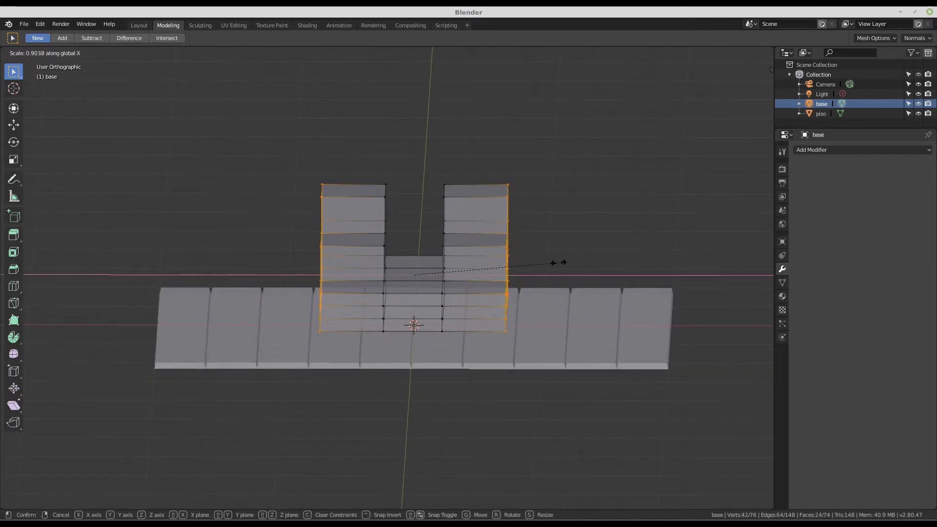
pyautogui.click(510, 263)
# Step: From the right view, box-select the vertex column at the front edge of the highest step and move it about -0.146 m along Y
pyautogui.scroll(-2, 464, 245)
pyautogui.moveTo(464, 245); pyautogui.dragTo(352, 257, button='middle')
pyautogui.press('KP_3')
pyautogui.scroll(3, 352, 257)
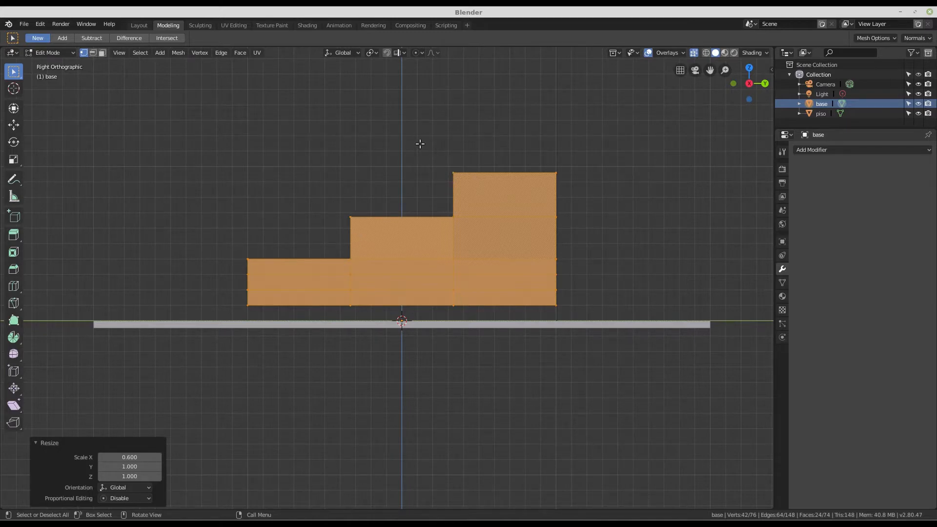
pyautogui.moveTo(435, 134); pyautogui.dragTo(476, 325)
pyautogui.scroll(1, 452, 229)
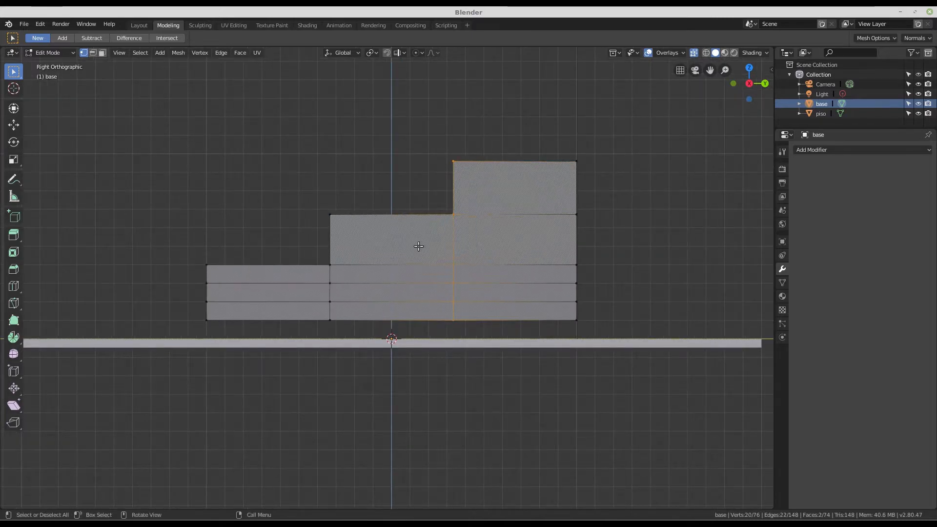
pyautogui.moveTo(418, 245); pyautogui.dragTo(438, 259, button='middle')
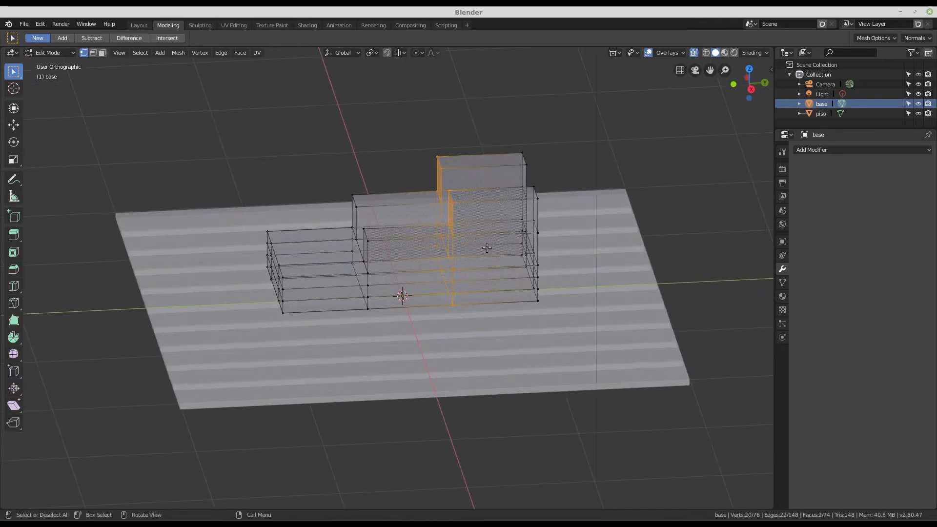
pyautogui.press('g')
pyautogui.press('y')
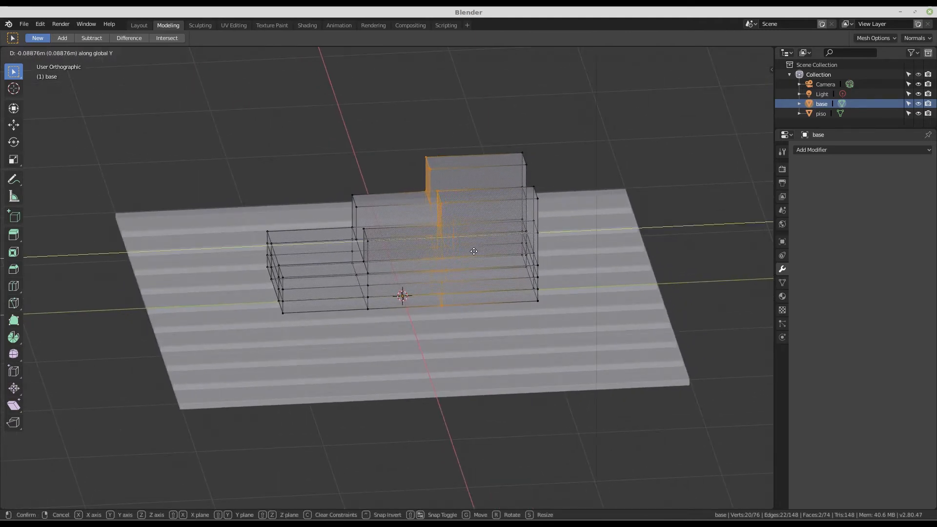
pyautogui.click(465, 251)
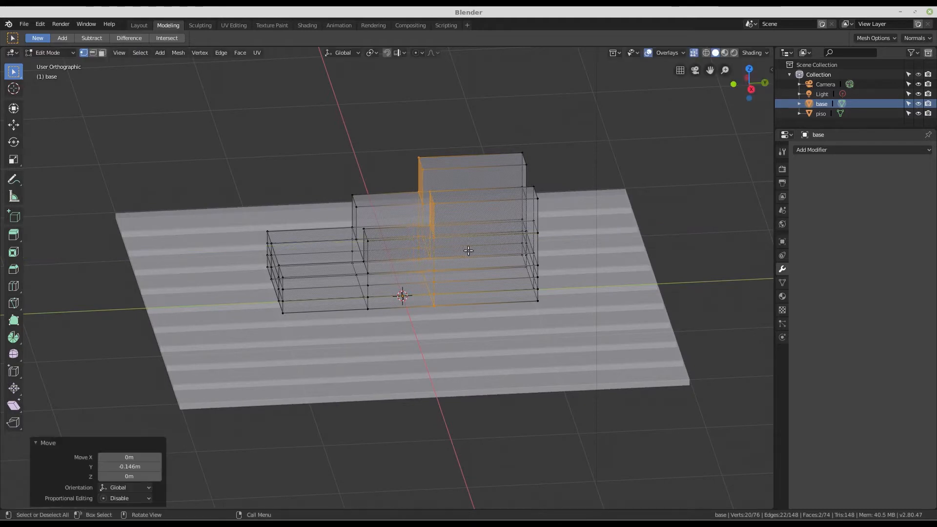
pyautogui.moveTo(436, 264); pyautogui.dragTo(353, 208, button='middle')
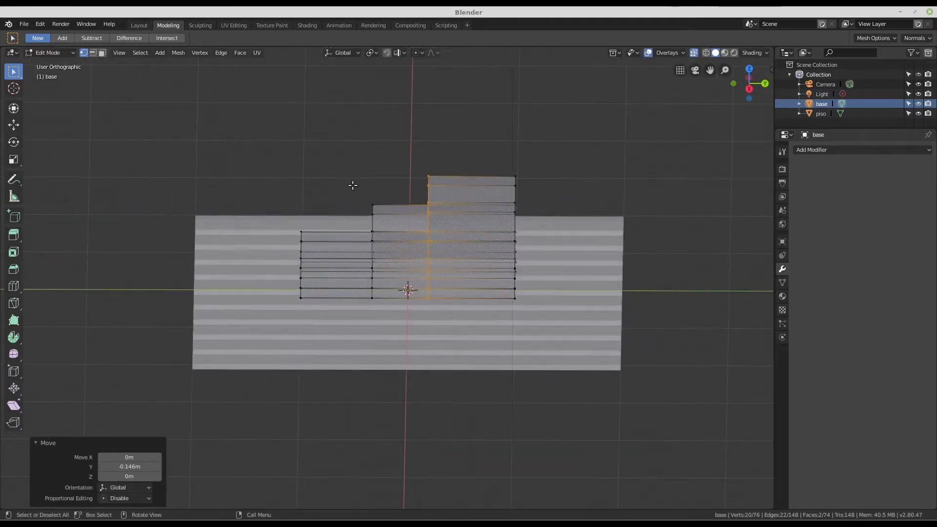
# Step: Box-select the vertex column at the front edge of the middle step and move it about -0.181 m along Y
pyautogui.moveTo(353, 179); pyautogui.dragTo(376, 333)
pyautogui.moveTo(375, 333); pyautogui.dragTo(385, 246, button='middle')
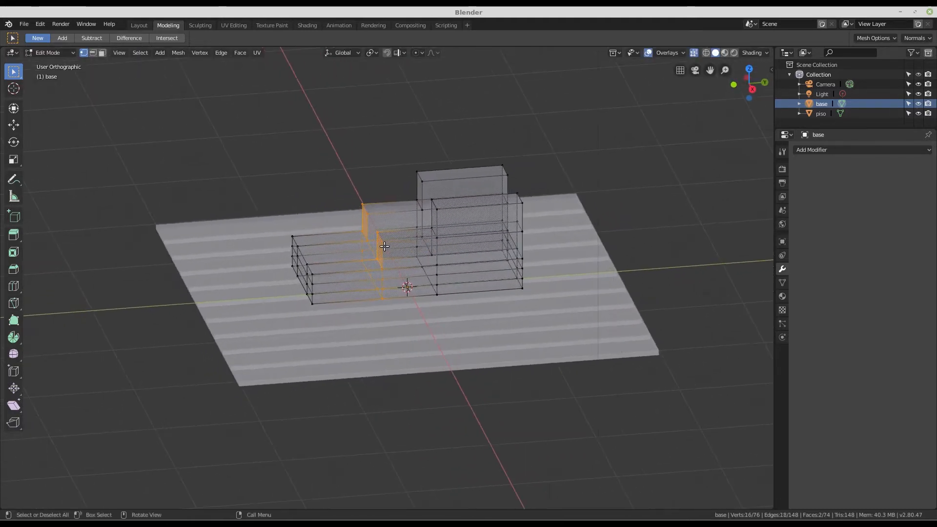
pyautogui.scroll(2, 384, 247)
pyautogui.press('g')
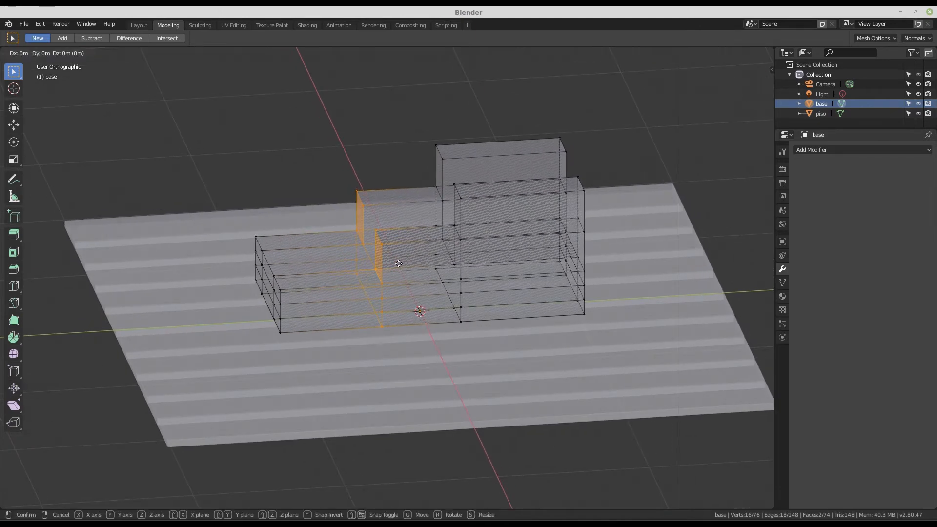
pyautogui.press('y')
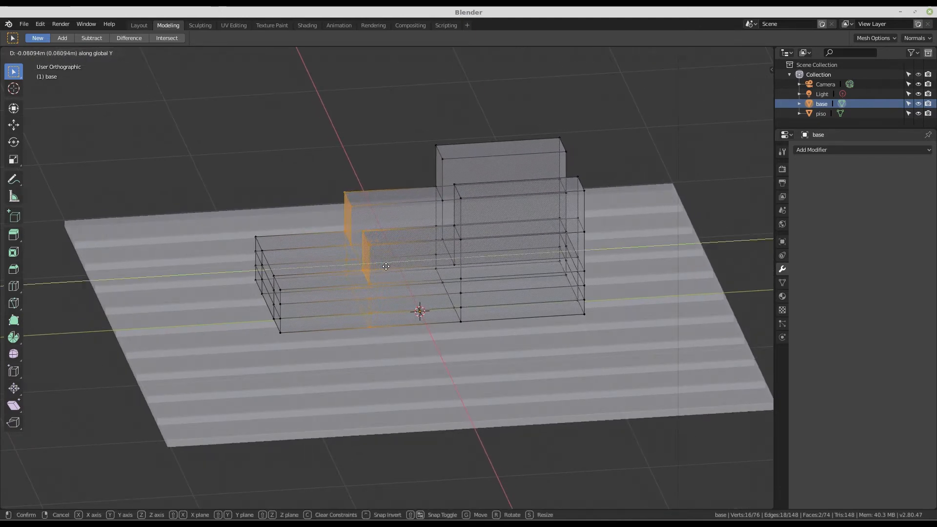
pyautogui.moveTo(375, 248); pyautogui.dragTo(451, 276, button='middle')
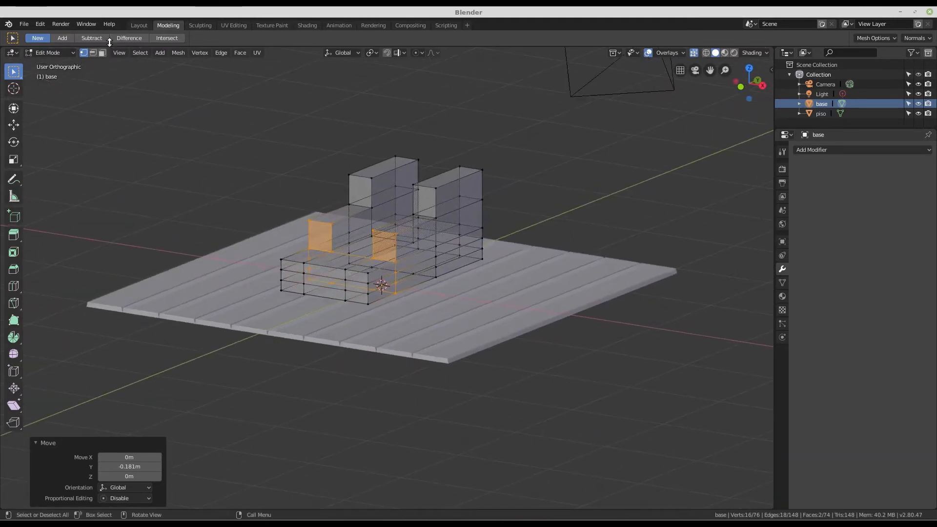
# Step: Switch to the Layout workspace, add a cube mesh and move it 3 m along X, beside the plank floor
pyautogui.click(137, 25)
pyautogui.moveTo(340, 247); pyautogui.dragTo(338, 274, button='middle')
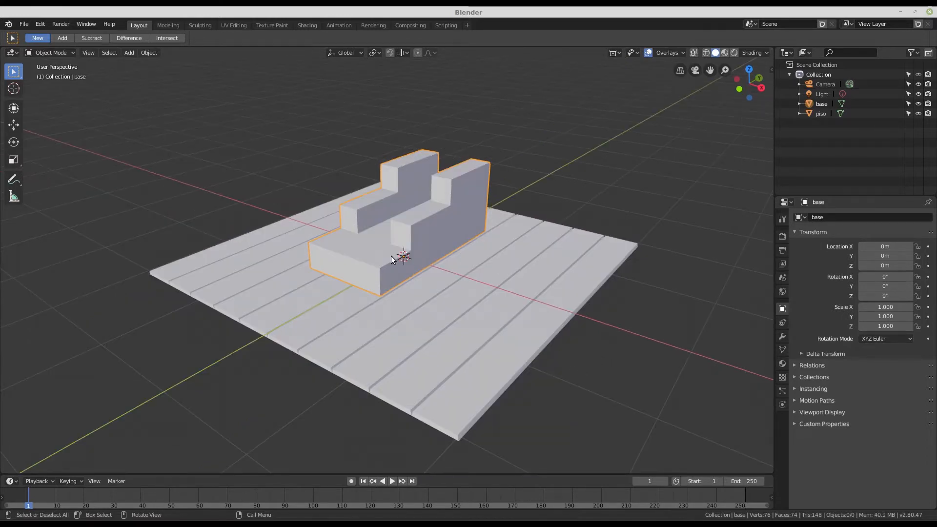
pyautogui.moveTo(406, 259); pyautogui.dragTo(444, 254, button='middle')
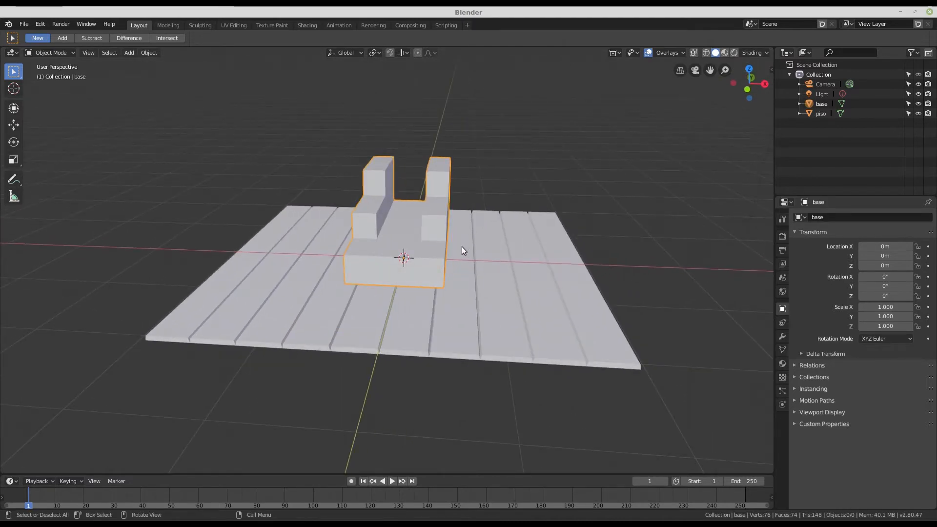
pyautogui.scroll(2, 498, 288)
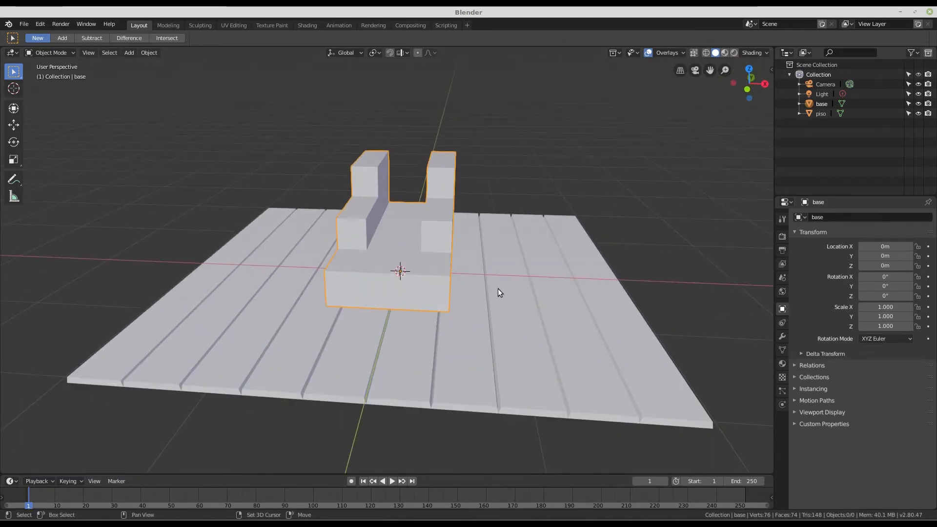
pyautogui.hotkey('shift', 'a')
pyautogui.moveTo(498, 288)
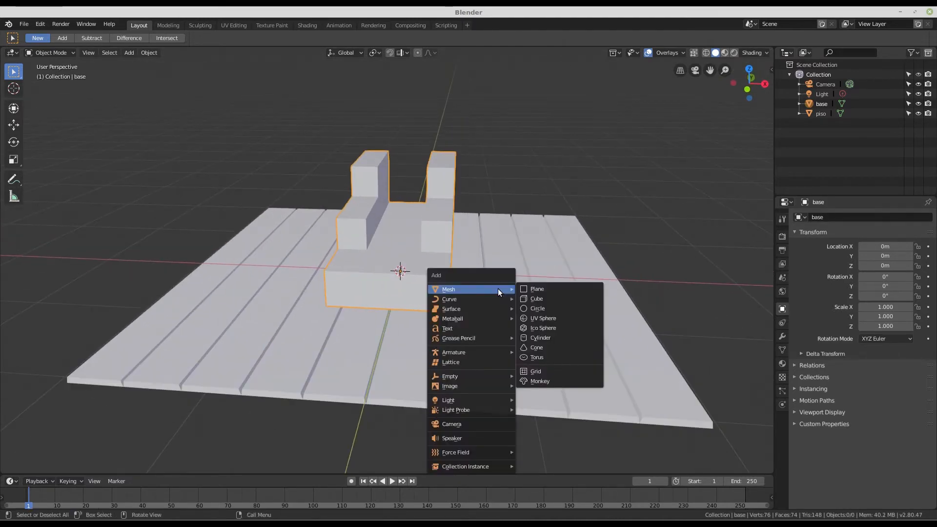
pyautogui.click(554, 298)
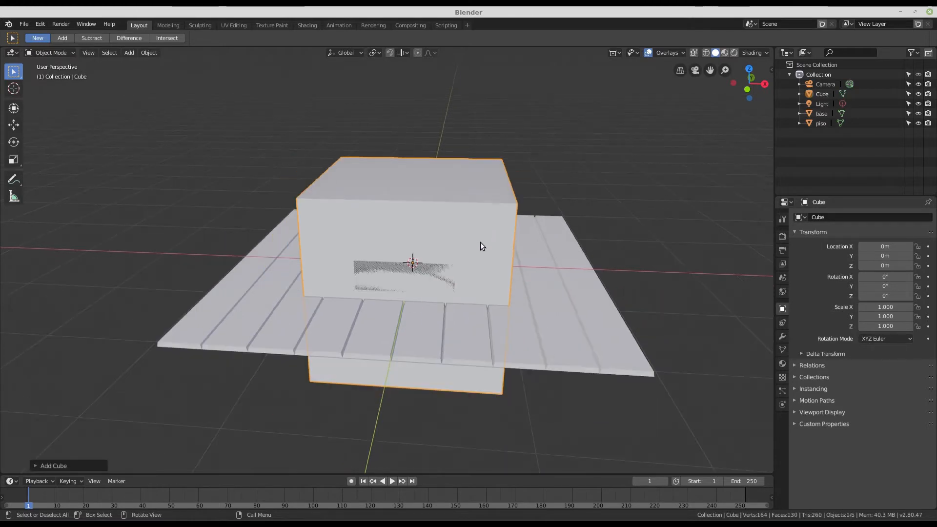
pyautogui.press('KP_1')
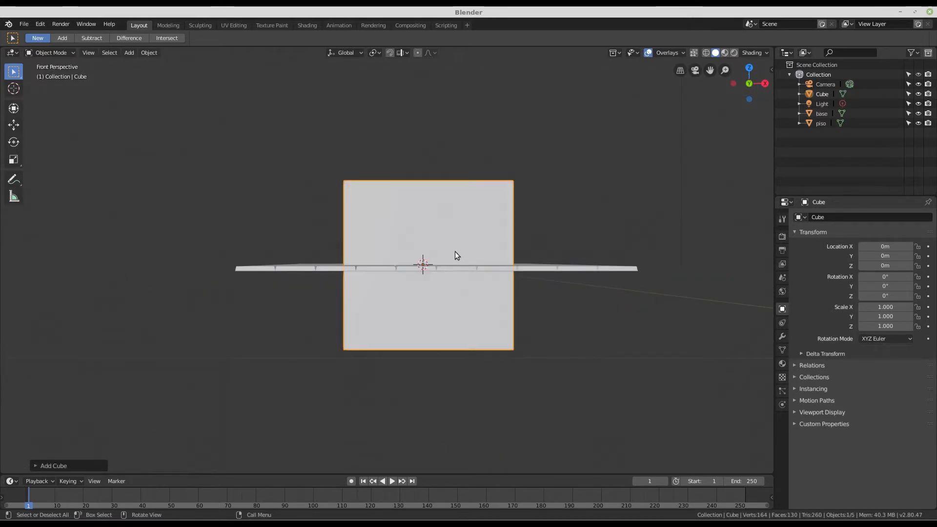
pyautogui.press('g')
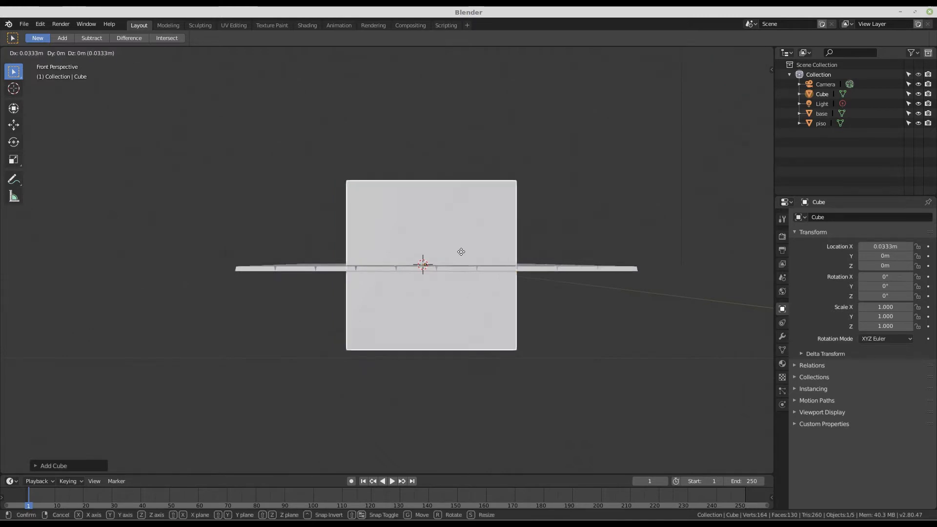
pyautogui.click(601, 221)
# Step: Edit the cube in the Modeling workspace and, from the front view, raise its bottom vertices 1.1 m along Z
pyautogui.moveTo(602, 222)
pyautogui.mouseDown(button='middle')
pyautogui.moveTo(544, 254)
pyautogui.moveTo(604, 221)
pyautogui.mouseUp(button='middle')
pyautogui.press('Tab')
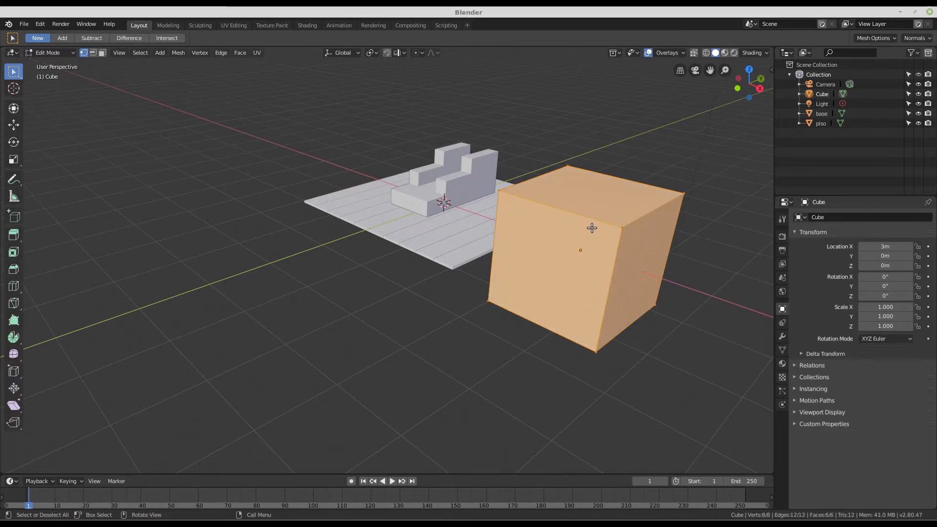
pyautogui.press('KP_1')
pyautogui.click(168, 25)
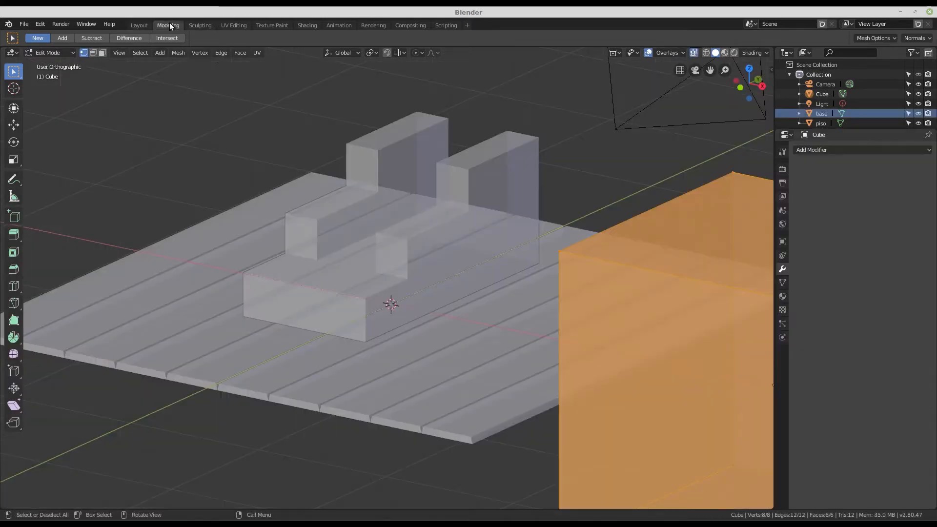
pyautogui.scroll(-4, 555, 291)
pyautogui.press('KP_1')
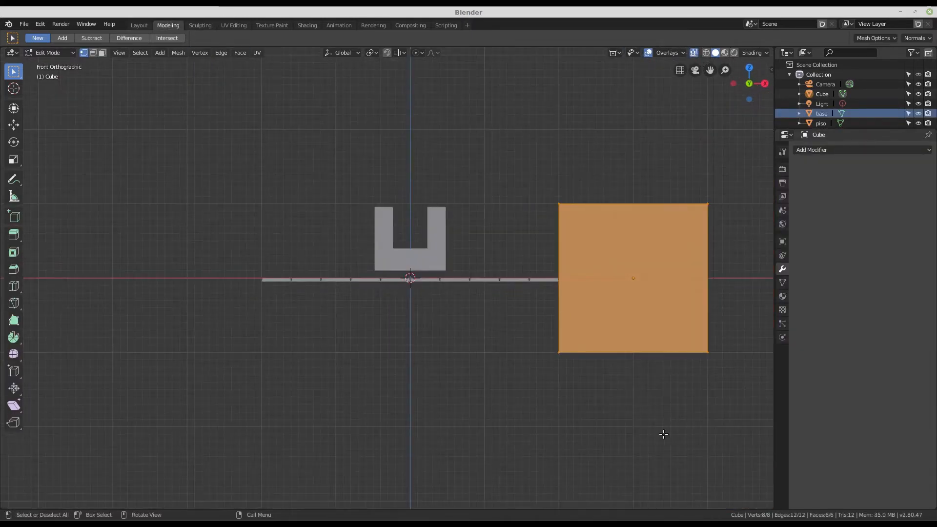
pyautogui.moveTo(537, 327); pyautogui.dragTo(721, 384)
pyautogui.scroll(1, 684, 306)
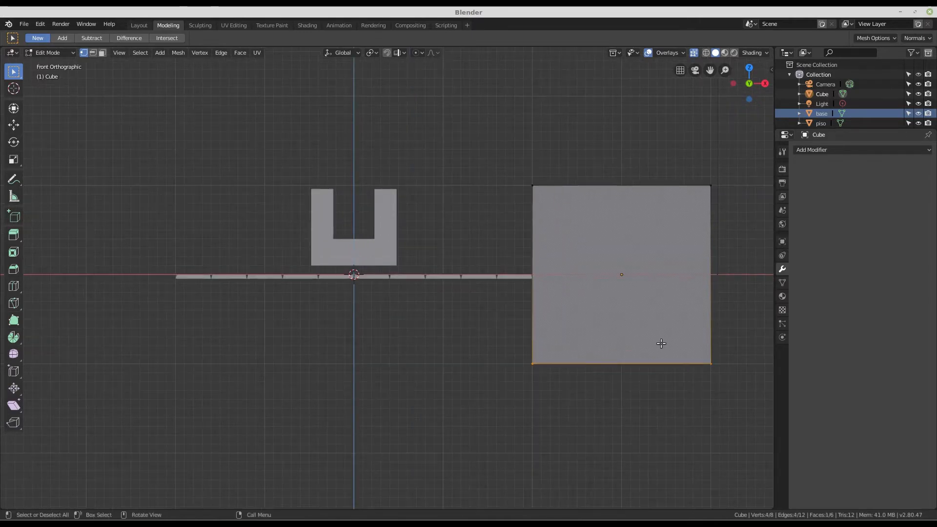
pyautogui.press('g')
pyautogui.press('z')
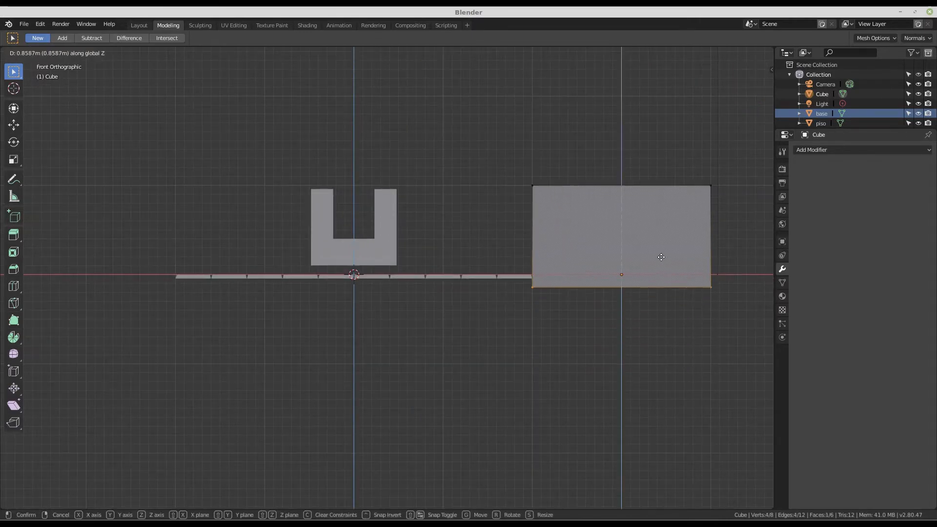
pyautogui.click(670, 240)
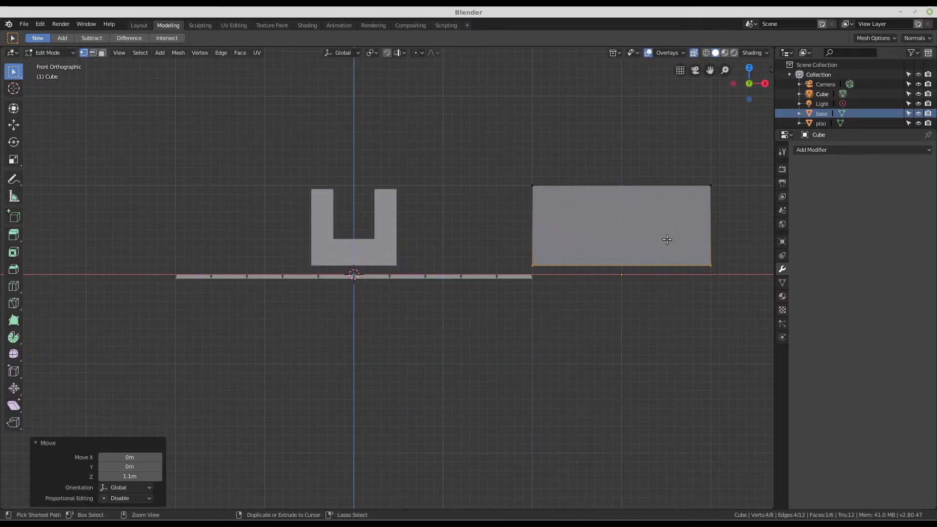
# Step: Box-select the cube's top vertices and move them -0.6 m along Z to match the carriage base's thickness
pyautogui.moveTo(516, 157); pyautogui.dragTo(763, 207)
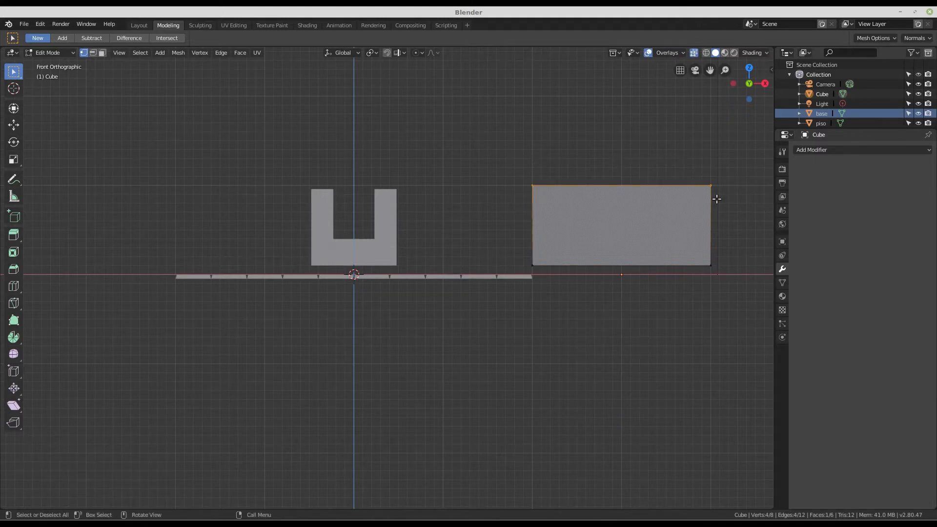
pyautogui.scroll(1, 715, 200)
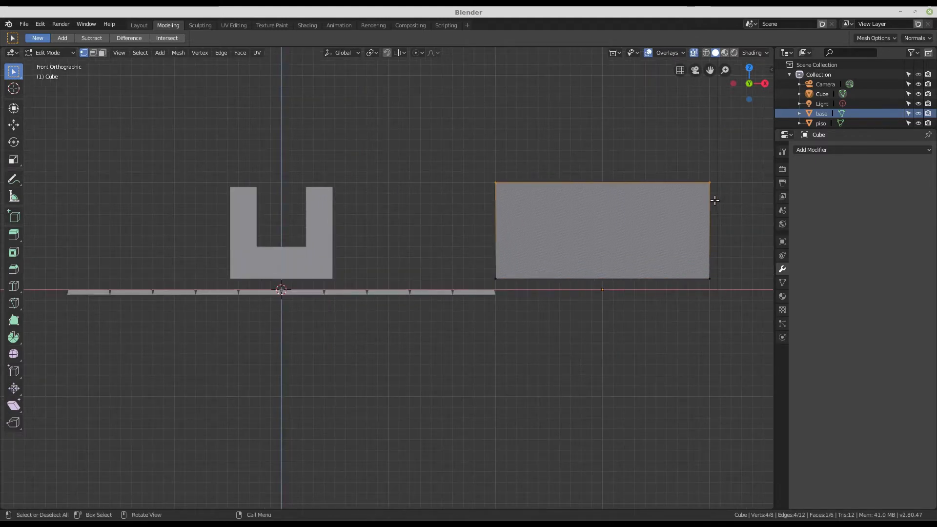
pyautogui.press('g')
pyautogui.press('z')
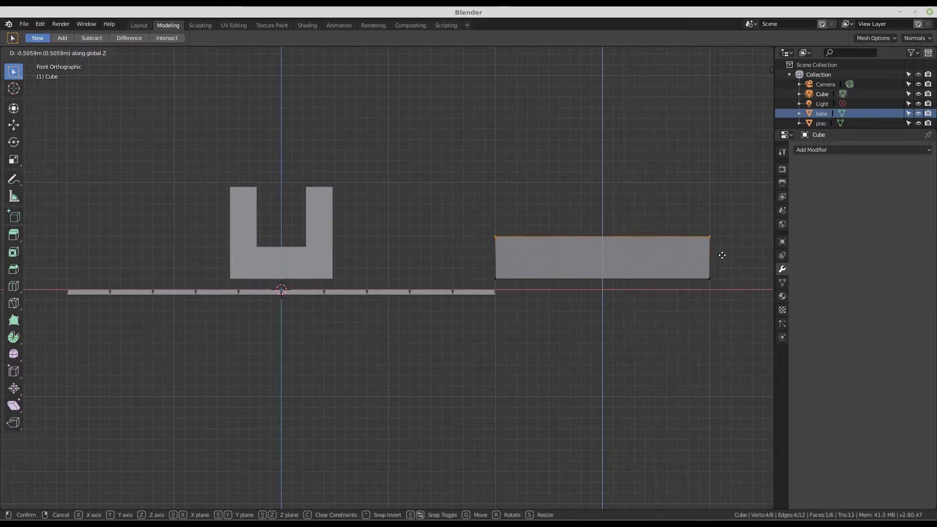
pyautogui.click(727, 295)
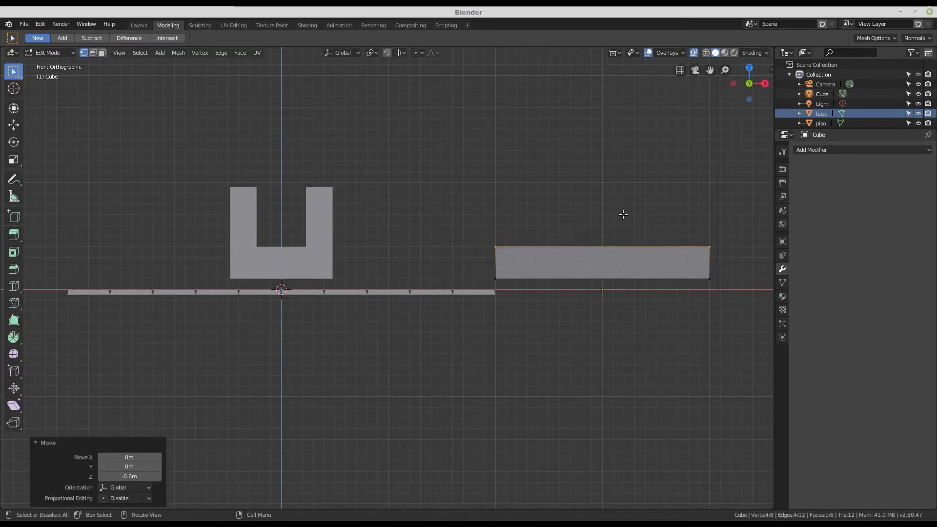
# Step: Select all of the flattened cube's geometry and subdivide it with 2 cuts
pyautogui.scroll(-2, 587, 215)
pyautogui.moveTo(587, 215); pyautogui.dragTo(596, 251, button='middle')
pyautogui.scroll(3, 606, 265)
pyautogui.press('a')
pyautogui.rightClick(593, 250)
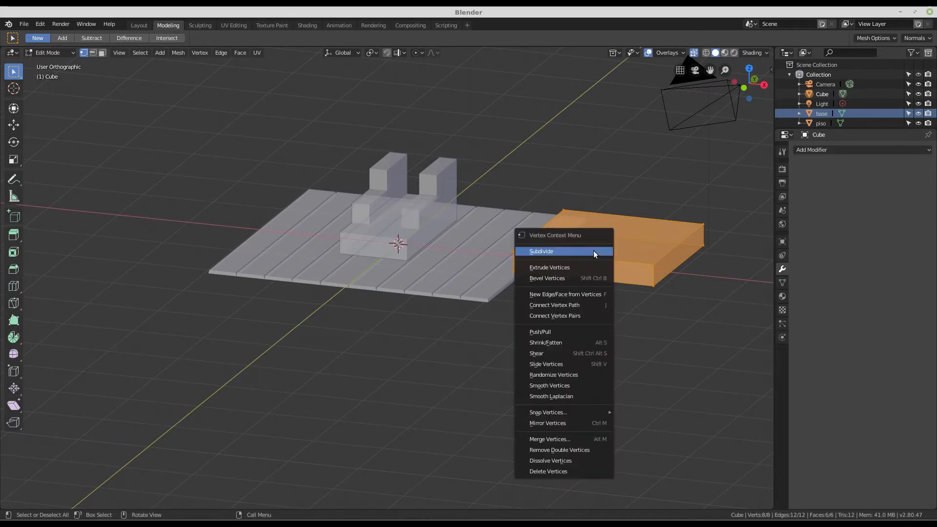
pyautogui.click(595, 251)
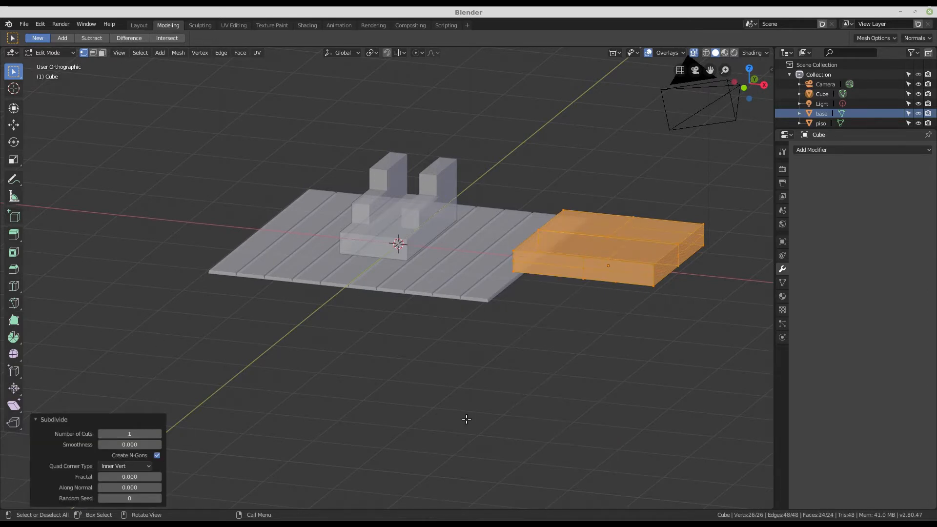
pyautogui.click(158, 434)
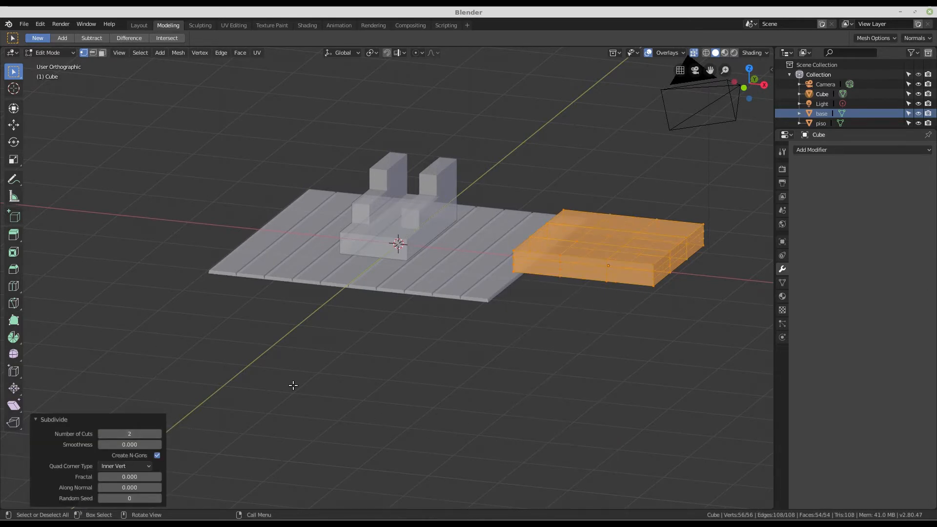
pyautogui.scroll(1, 604, 225)
pyautogui.keyDown('shift'); pyautogui.moveTo(608, 222); pyautogui.dragTo(468, 249, button='middle'); pyautogui.keyUp('shift')
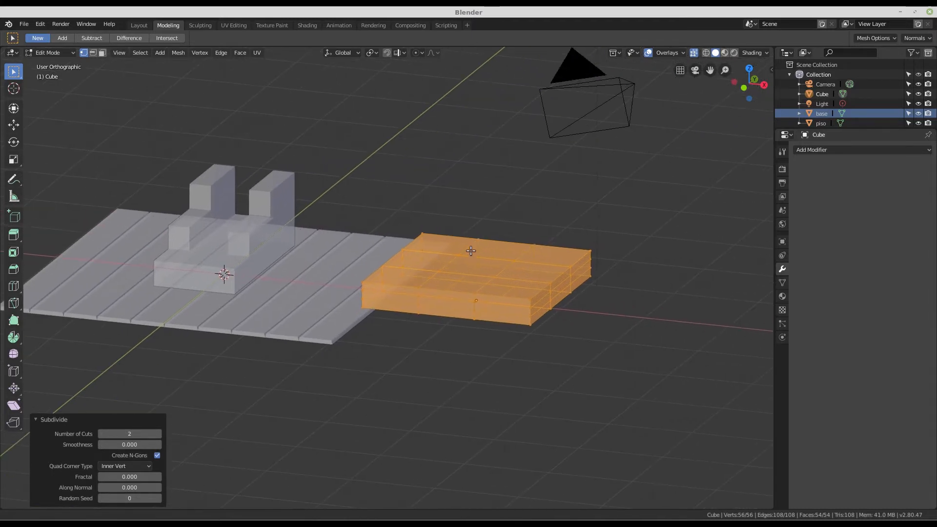
# Step: In face selection mode, select the middle and rear top faces along both sides of the subdivided block
pyautogui.click(447, 250)
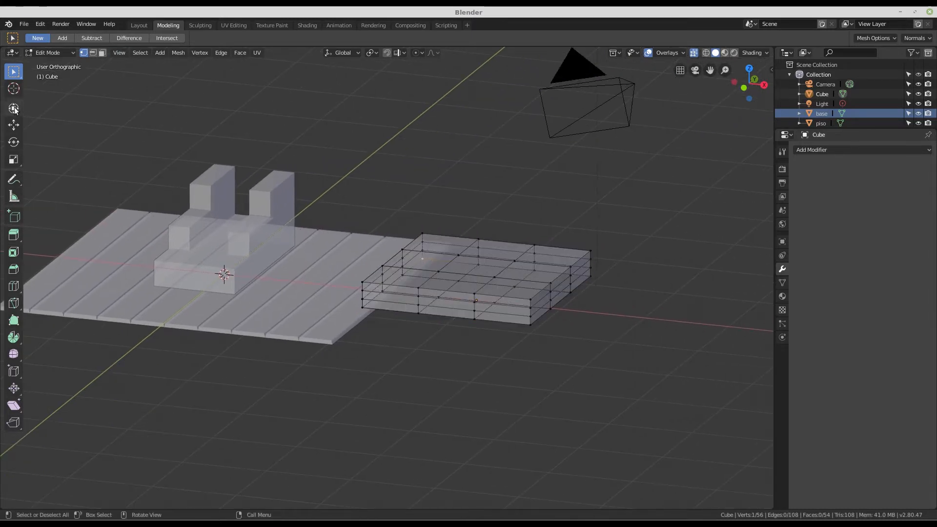
pyautogui.click(101, 52)
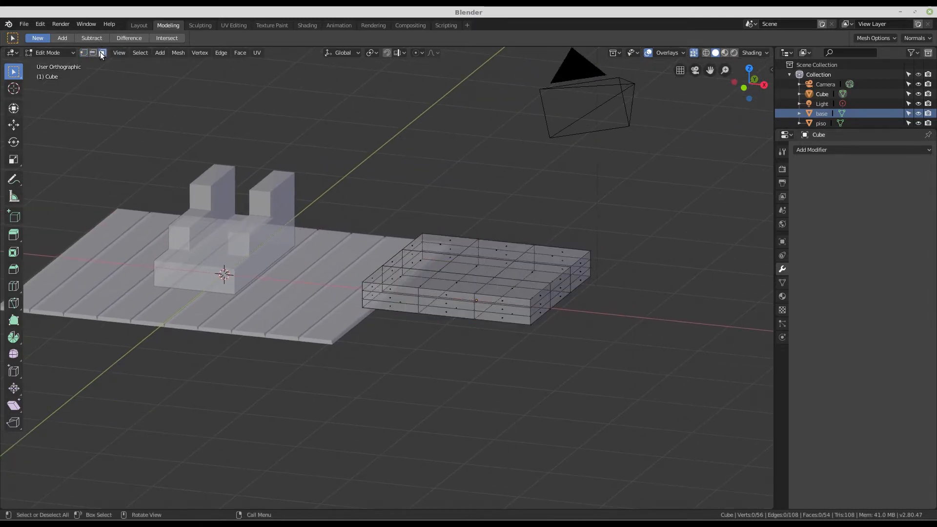
pyautogui.click(424, 260)
pyautogui.moveTo(424, 260); pyautogui.dragTo(528, 245, button='middle')
pyautogui.keyDown('shift'); pyautogui.click(466, 248); pyautogui.keyUp('shift')
pyautogui.keyDown('shift'); pyautogui.click(547, 298); pyautogui.keyUp('shift')
pyautogui.keyDown('shift'); pyautogui.click(580, 268); pyautogui.keyUp('shift')
pyautogui.scroll(3, 588, 287)
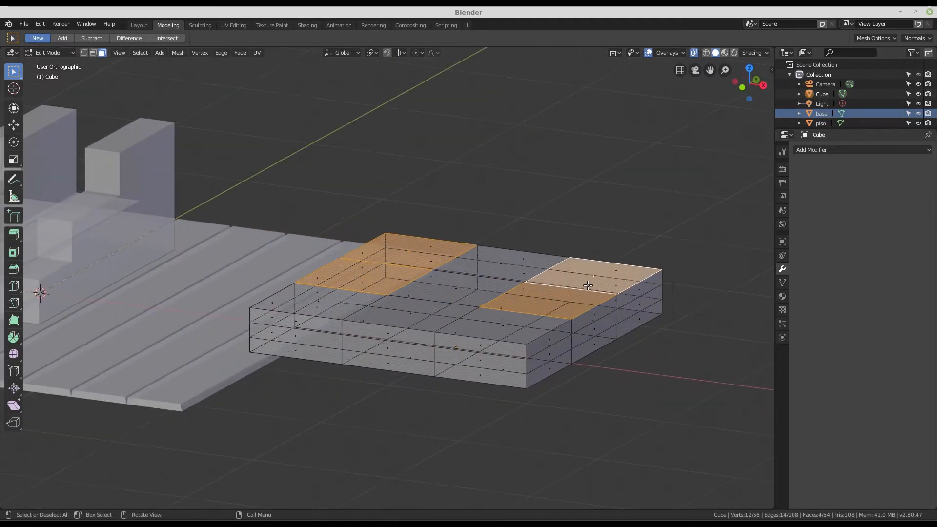
pyautogui.scroll(-1, 453, 259)
pyautogui.moveTo(453, 259); pyautogui.dragTo(569, 244, button='middle')
pyautogui.scroll(2, 521, 275)
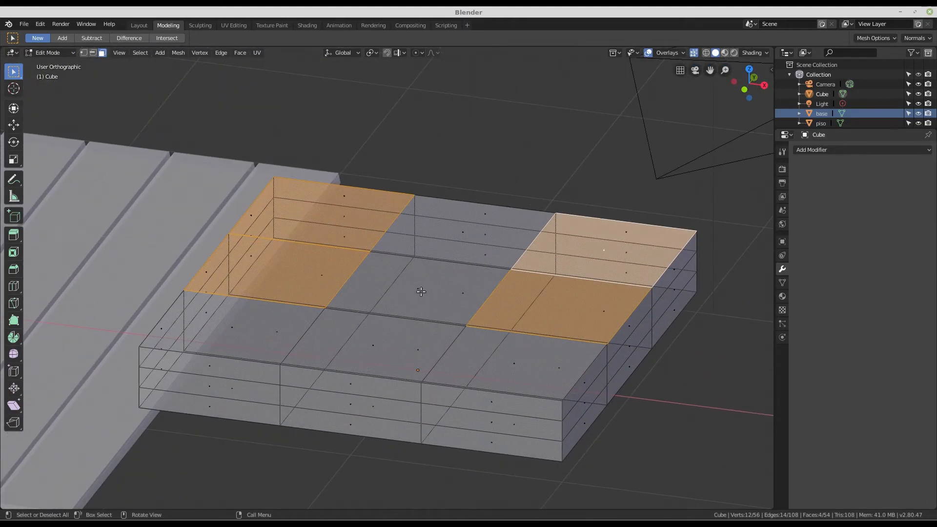
pyautogui.moveTo(399, 334); pyautogui.dragTo(364, 323, button='middle')
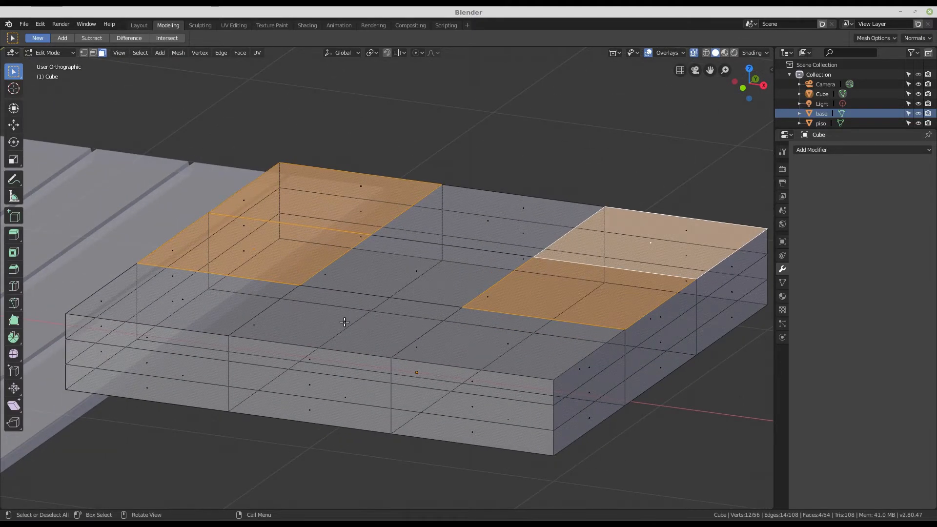
# Step: Reselect the middle and rear top faces along both sides of the block and try extruding them upward about 0.2 m
pyautogui.click(344, 322)
pyautogui.click(250, 251)
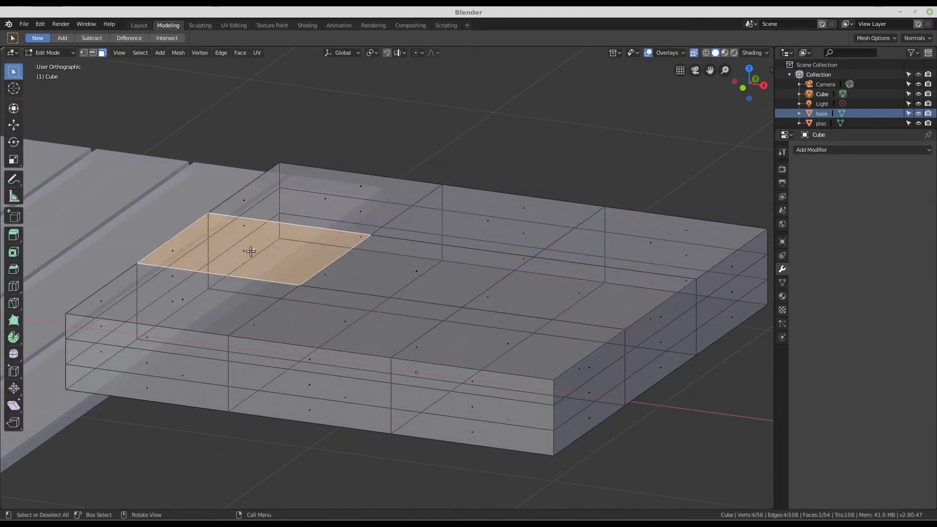
pyautogui.keyDown('shift'); pyautogui.click(319, 205); pyautogui.keyUp('shift')
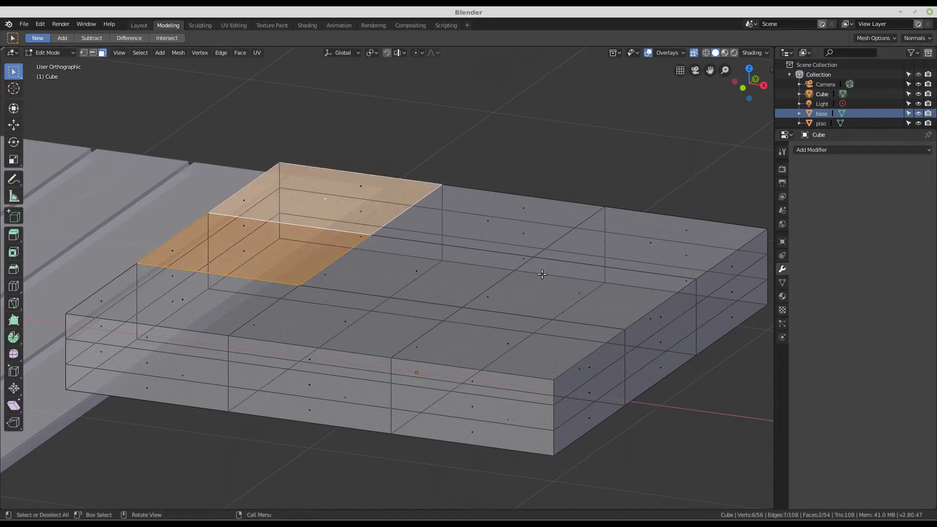
pyautogui.keyDown('shift'); pyautogui.click(582, 294); pyautogui.keyUp('shift')
pyautogui.keyDown('shift'); pyautogui.click(649, 242); pyautogui.keyUp('shift')
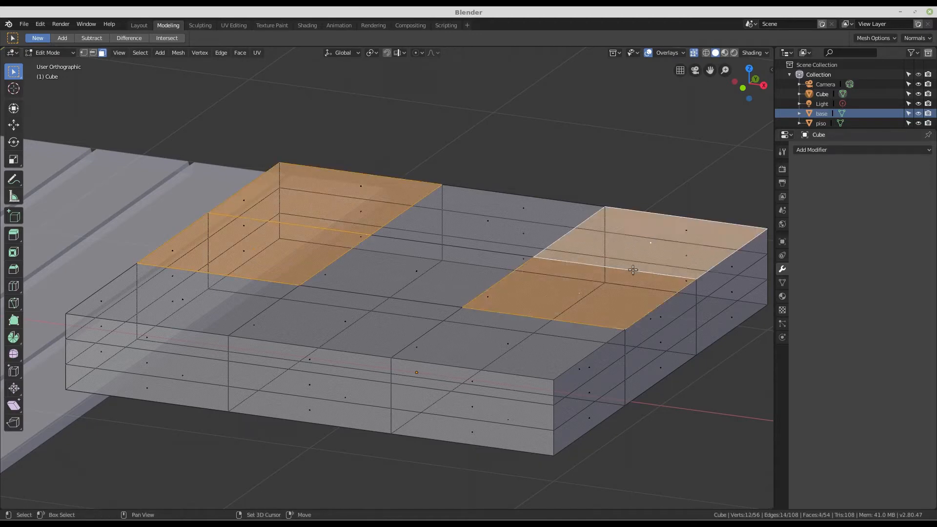
pyautogui.moveTo(649, 242); pyautogui.dragTo(439, 242, button='middle')
pyautogui.scroll(1, 516, 225)
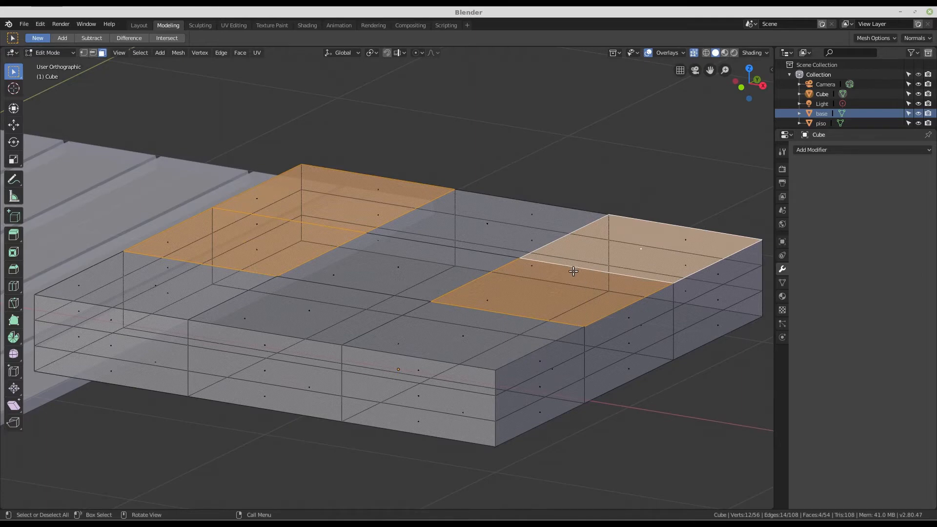
pyautogui.press('e')
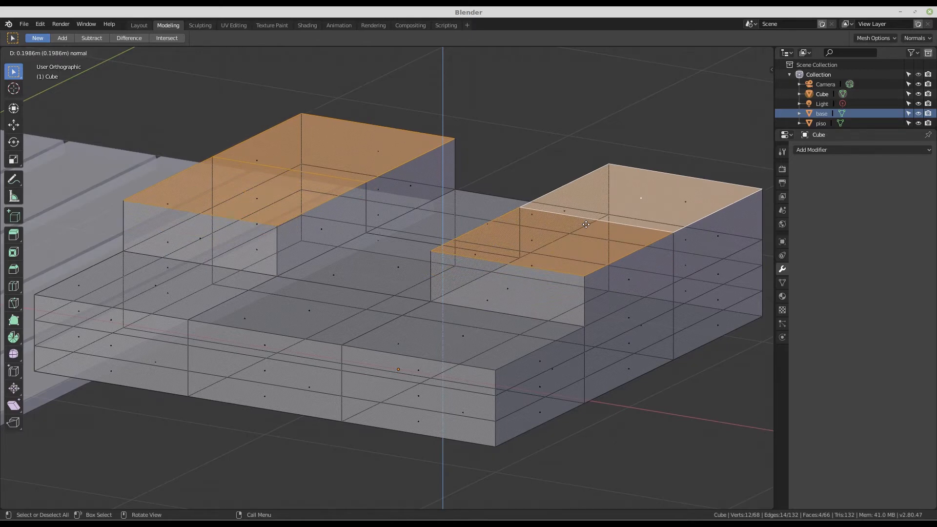
pyautogui.press('Escape')
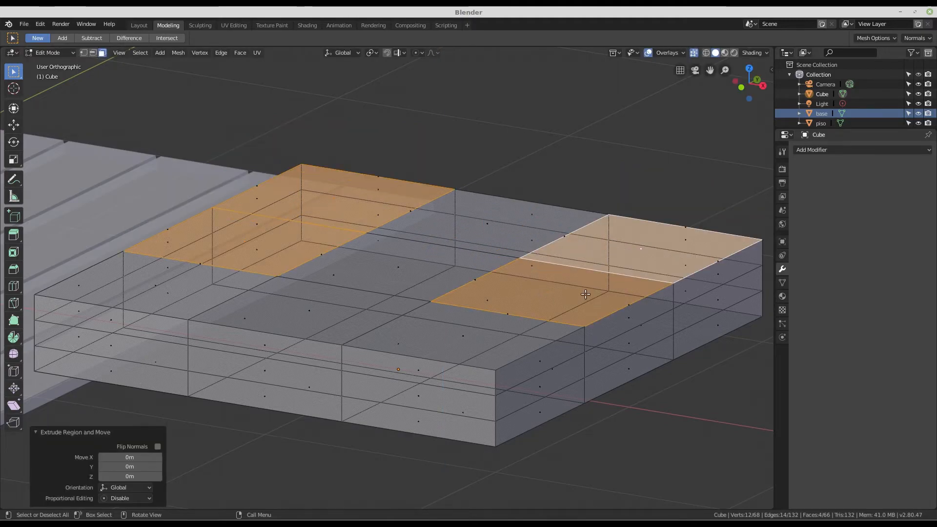
# Step: Examine the edges and face centres of the selected top faces for overlapping geometry left by the cancelled extrusion
pyautogui.moveTo(585, 294); pyautogui.dragTo(549, 292, button='middle')
pyautogui.scroll(-2, 401, 180)
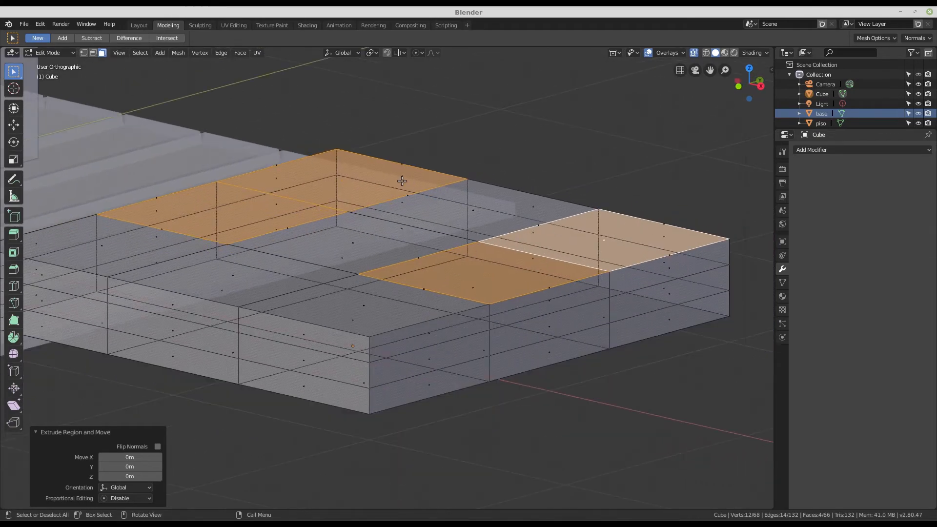
pyautogui.scroll(5, 551, 311)
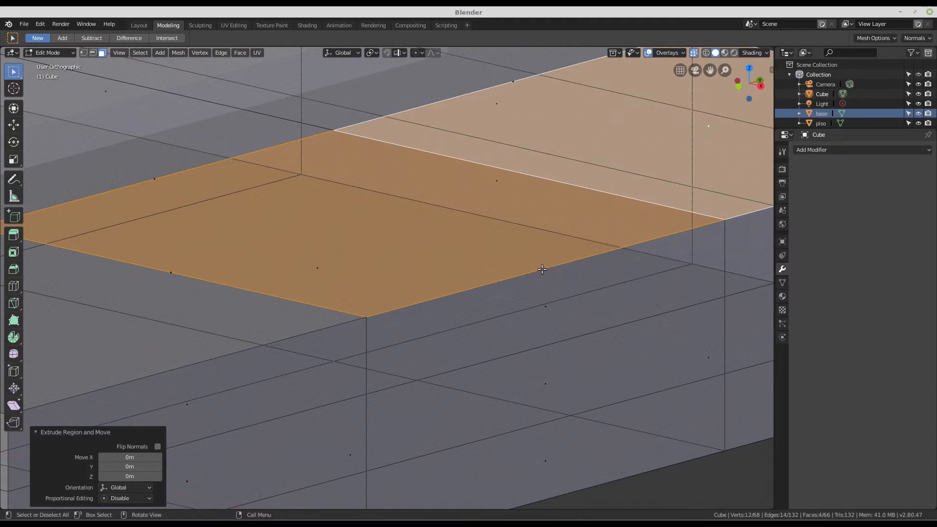
pyautogui.scroll(-3, 538, 202)
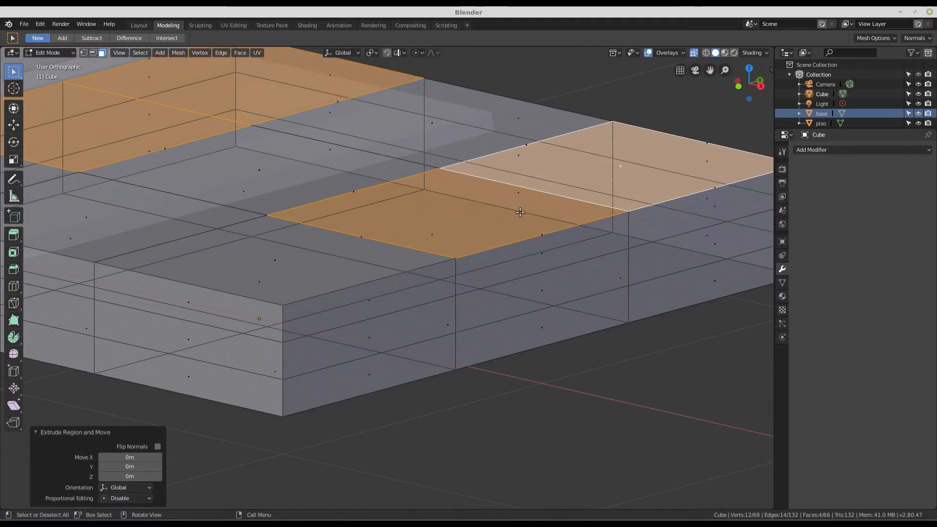
pyautogui.scroll(3, 541, 231)
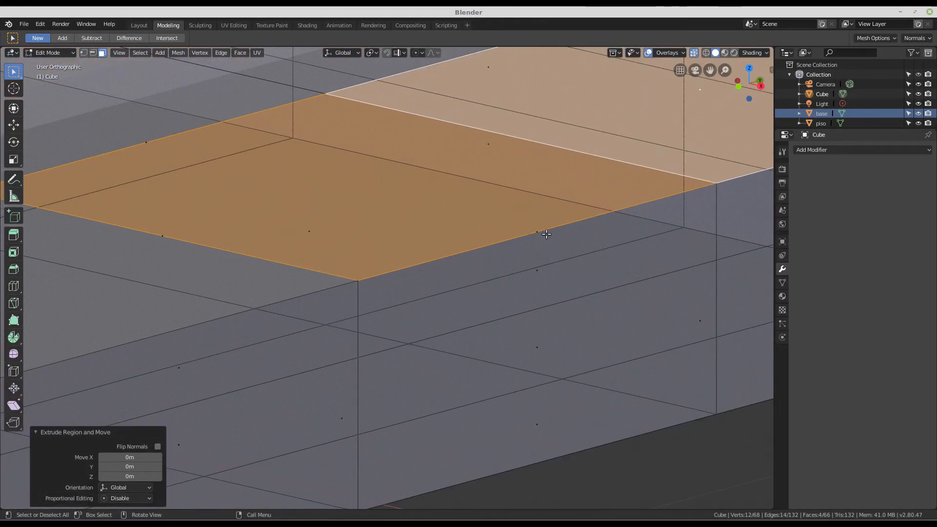
pyautogui.scroll(-4, 546, 224)
pyautogui.scroll(1, 494, 229)
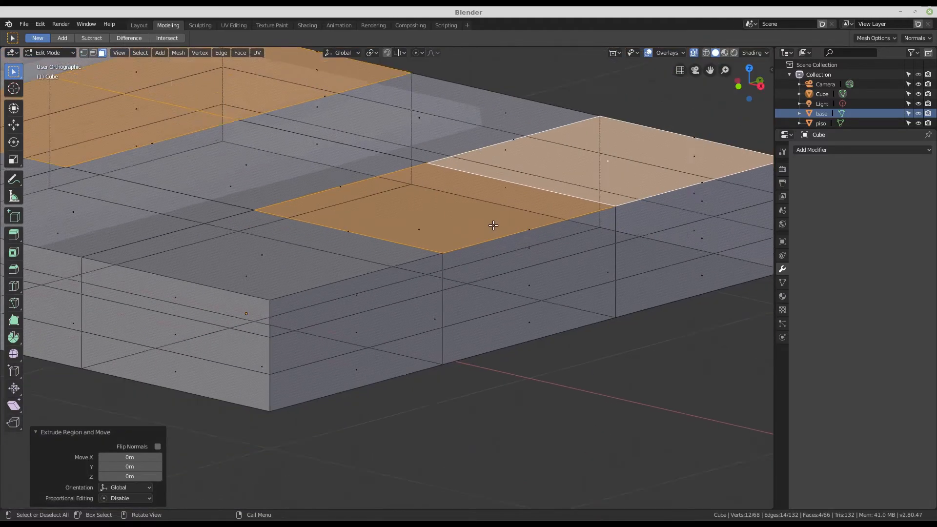
pyautogui.scroll(-1, 493, 225)
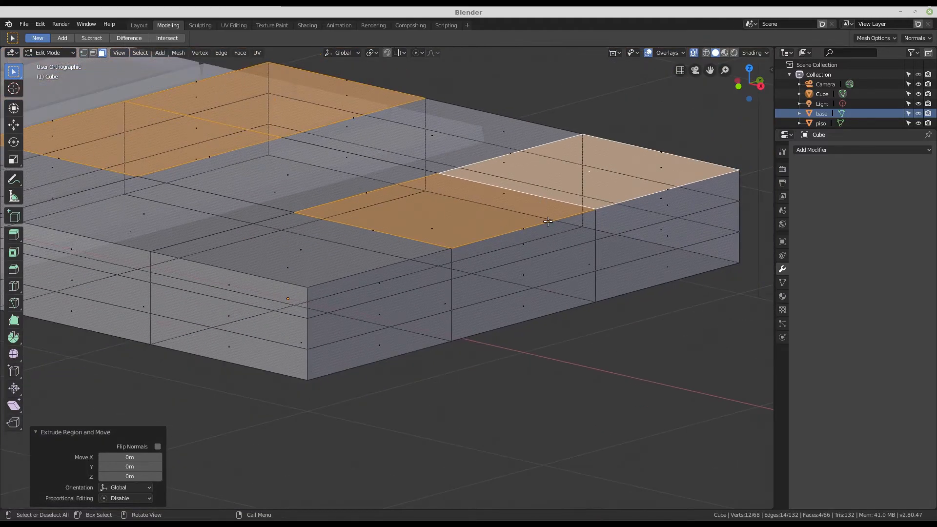
# Step: Try moving the four selected top faces upward to test for a duplicate layer beneath them
pyautogui.press('g')
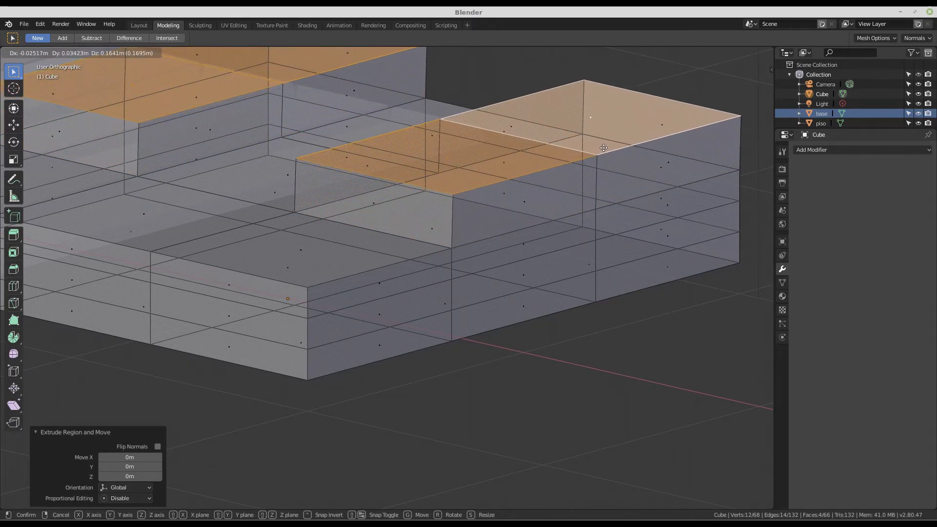
pyautogui.rightClick(603, 148)
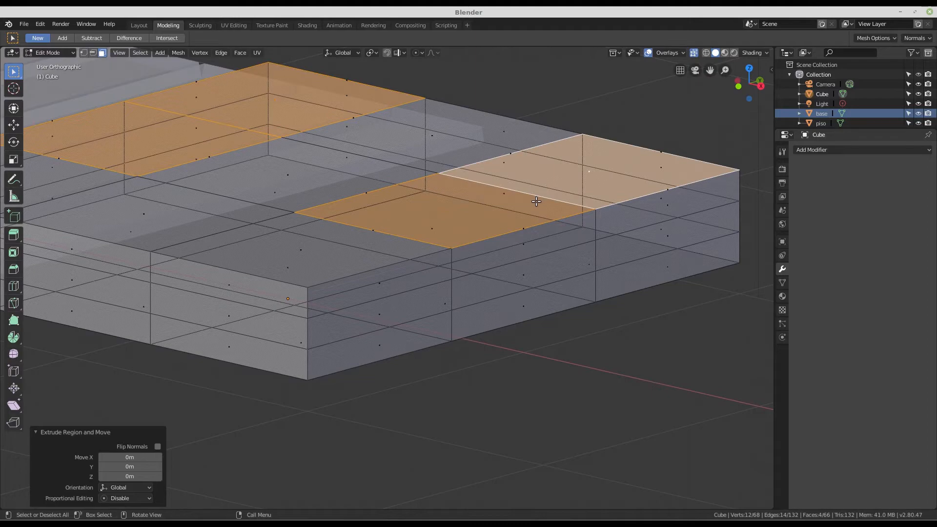
pyautogui.scroll(-2, 490, 249)
pyautogui.keyDown('shift'); pyautogui.moveTo(489, 248); pyautogui.dragTo(556, 270, button='middle'); pyautogui.keyUp('shift')
pyautogui.moveTo(481, 307); pyautogui.dragTo(468, 288, button='middle')
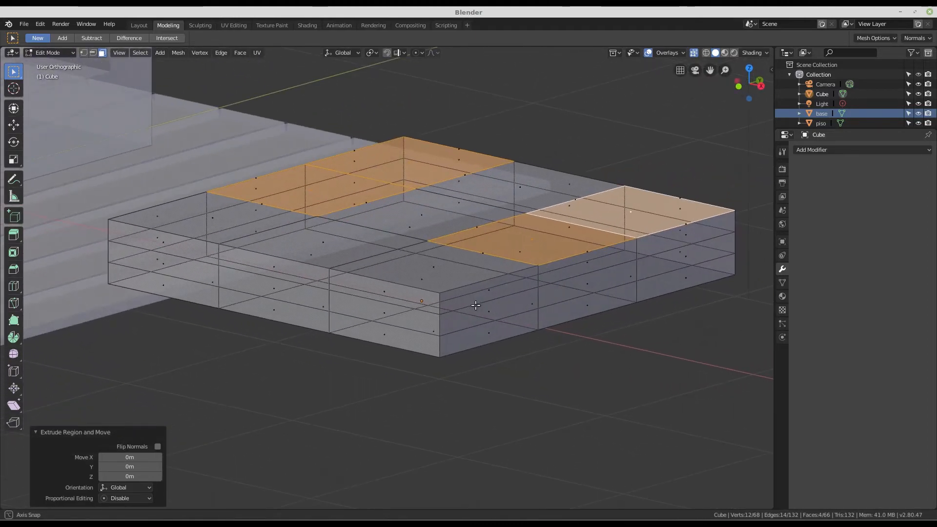
pyautogui.moveTo(448, 241); pyautogui.dragTo(451, 251, button='middle')
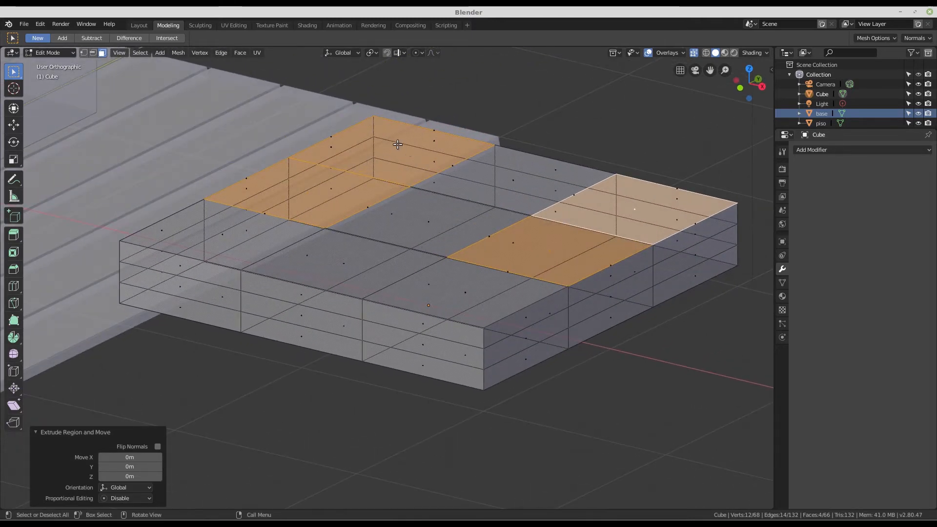
pyautogui.moveTo(398, 144); pyautogui.dragTo(378, 198, button='middle')
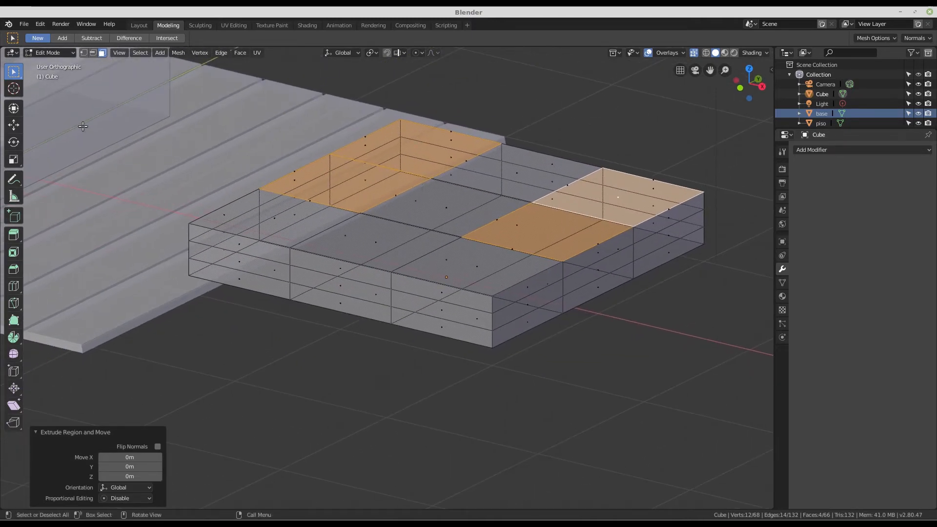
# Step: In vertex selection mode, select the whole block and remove its double vertices with a 0.0001 m merge distance
pyautogui.click(84, 53)
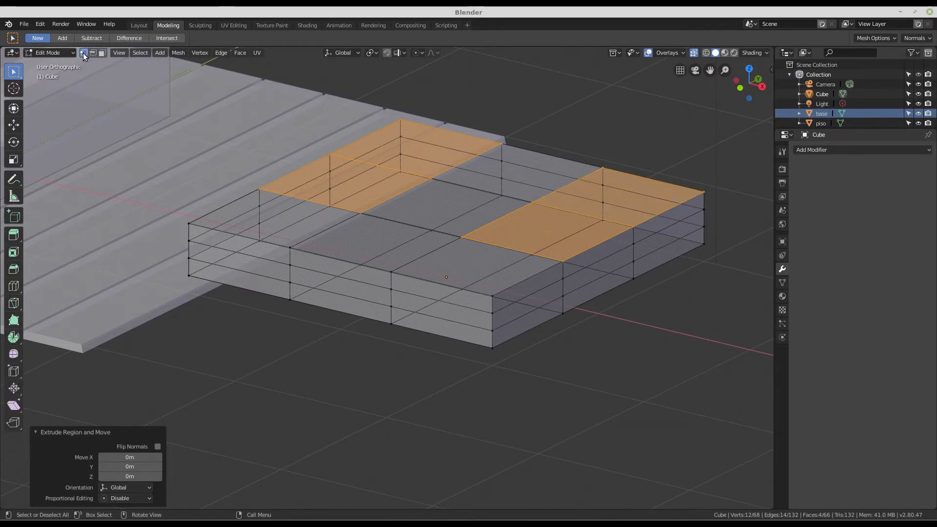
pyautogui.scroll(-1, 189, 131)
pyautogui.moveTo(190, 175); pyautogui.dragTo(214, 124, button='middle')
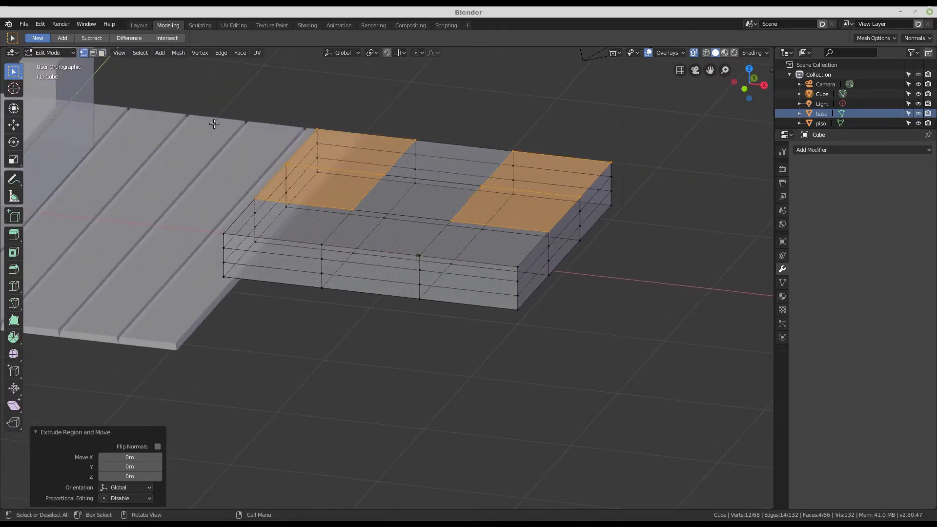
pyautogui.moveTo(177, 88); pyautogui.dragTo(711, 345)
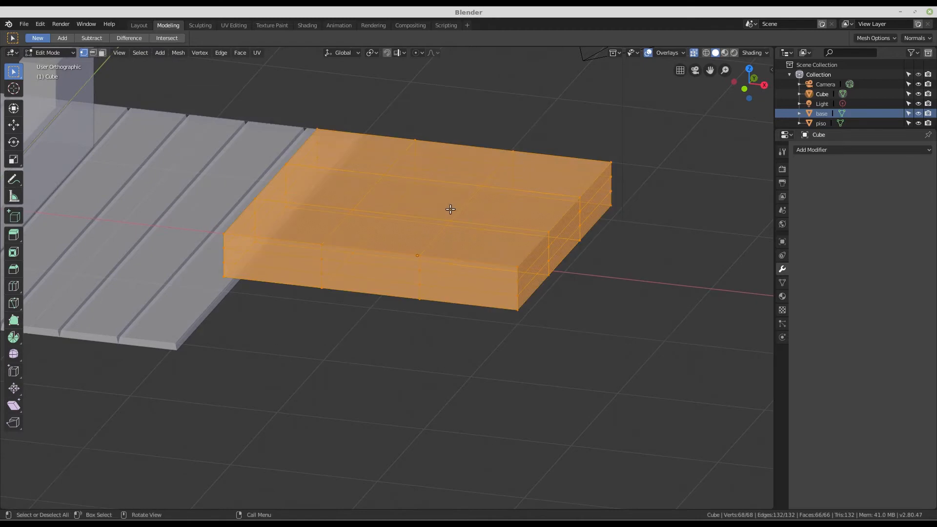
pyautogui.rightClick(415, 177)
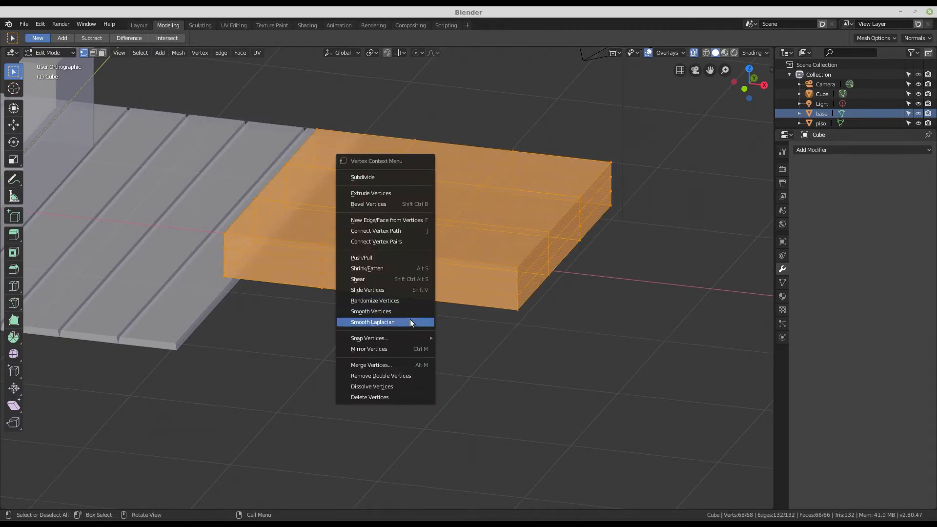
pyautogui.click(408, 375)
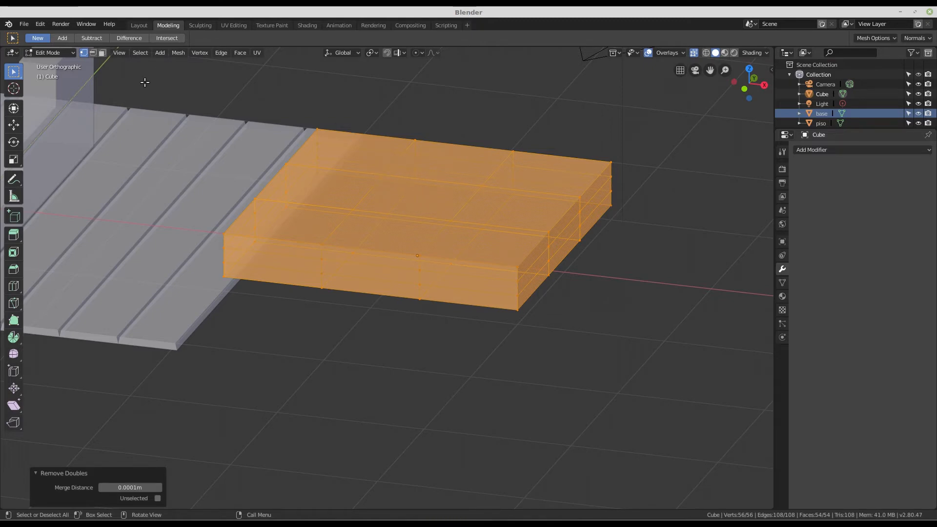
pyautogui.click(200, 52)
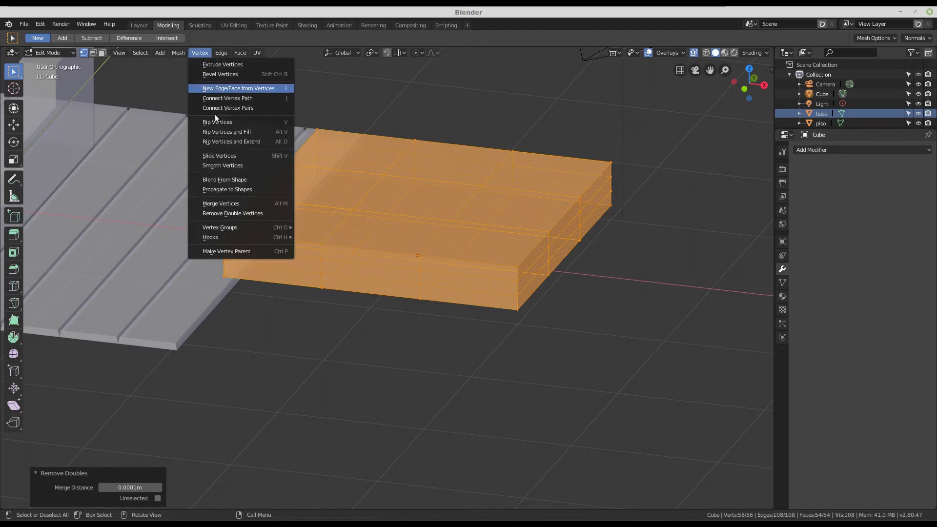
pyautogui.click(250, 213)
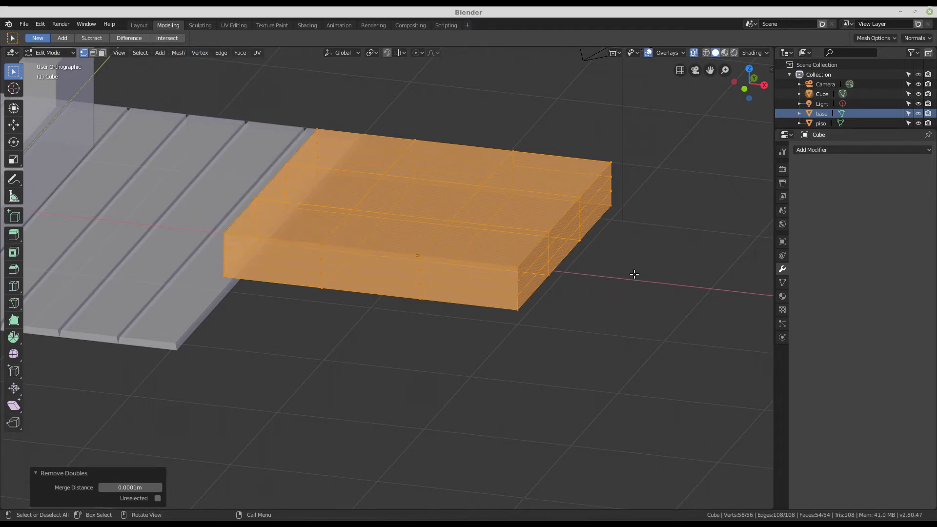
# Step: In face selection mode, select the two rear corner top faces and extrude them upward about 0.72 m
pyautogui.click(102, 52)
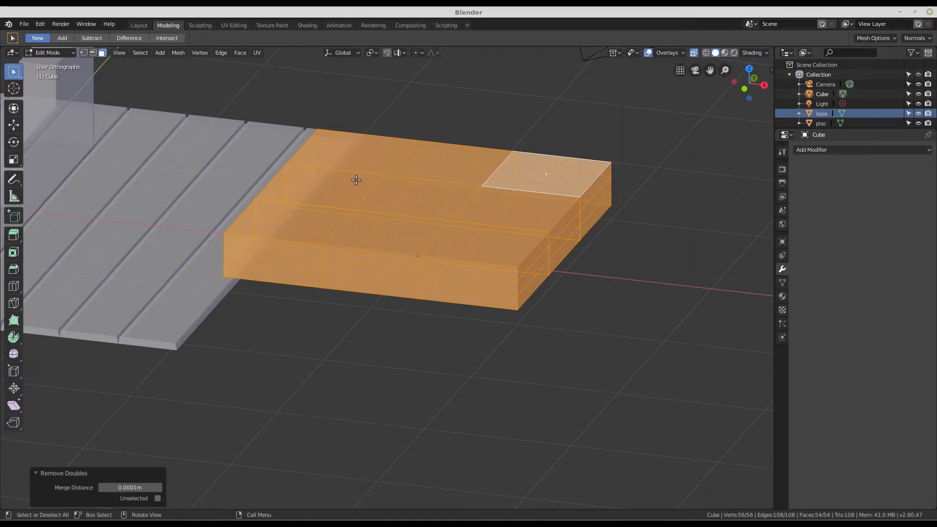
pyautogui.moveTo(356, 180); pyautogui.dragTo(382, 233, button='middle')
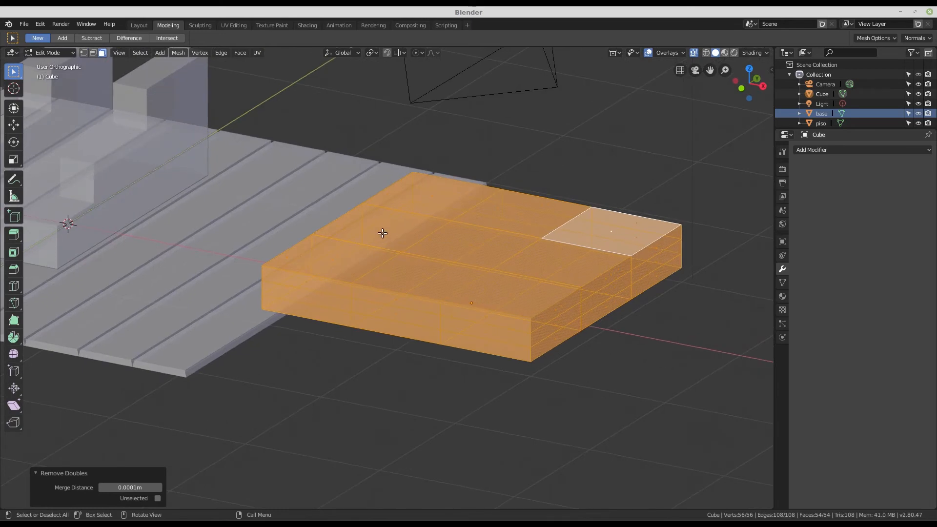
pyautogui.click(381, 229)
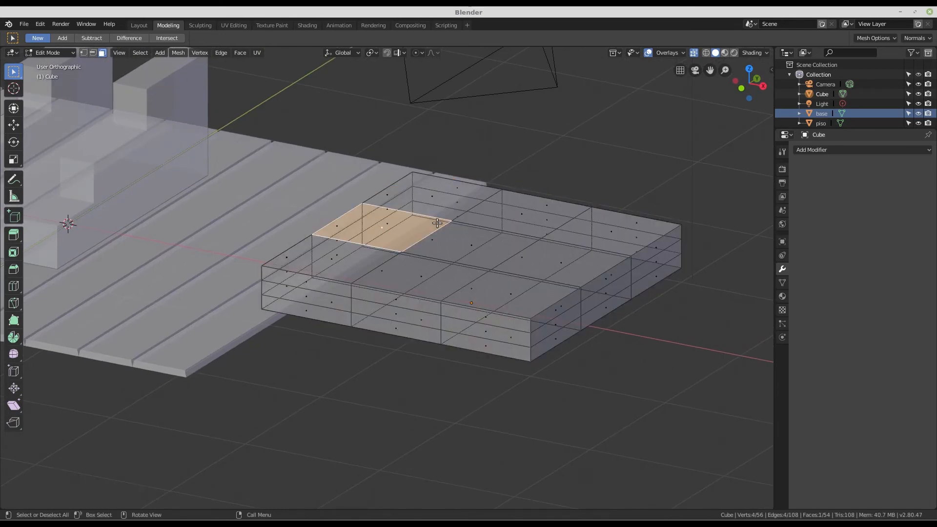
pyautogui.click(431, 194)
pyautogui.keyDown('shift'); pyautogui.click(610, 234); pyautogui.keyUp('shift')
pyautogui.moveTo(610, 234); pyautogui.dragTo(524, 218, button='middle')
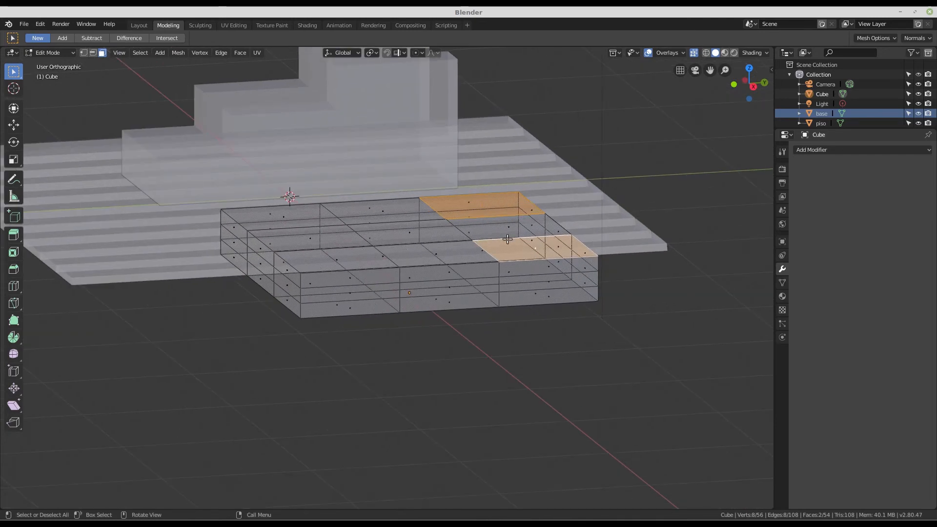
pyautogui.press('e')
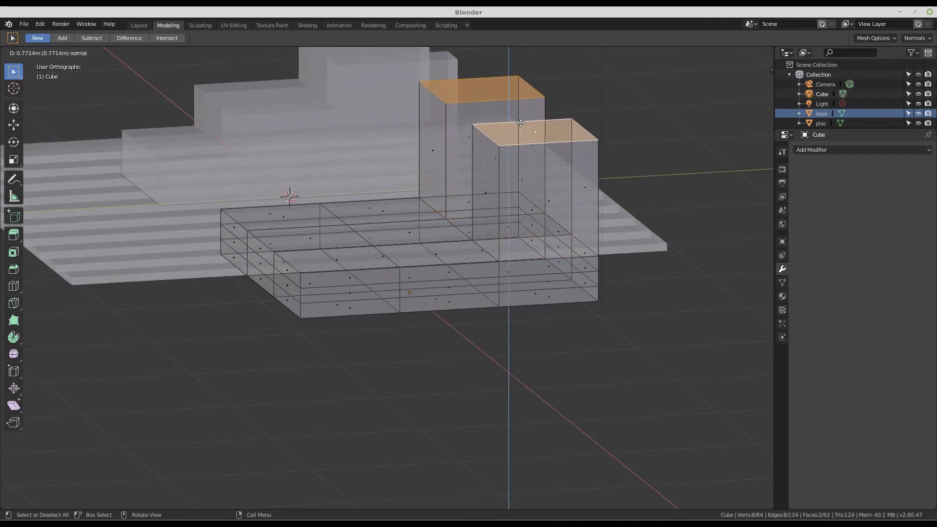
pyautogui.click(521, 131)
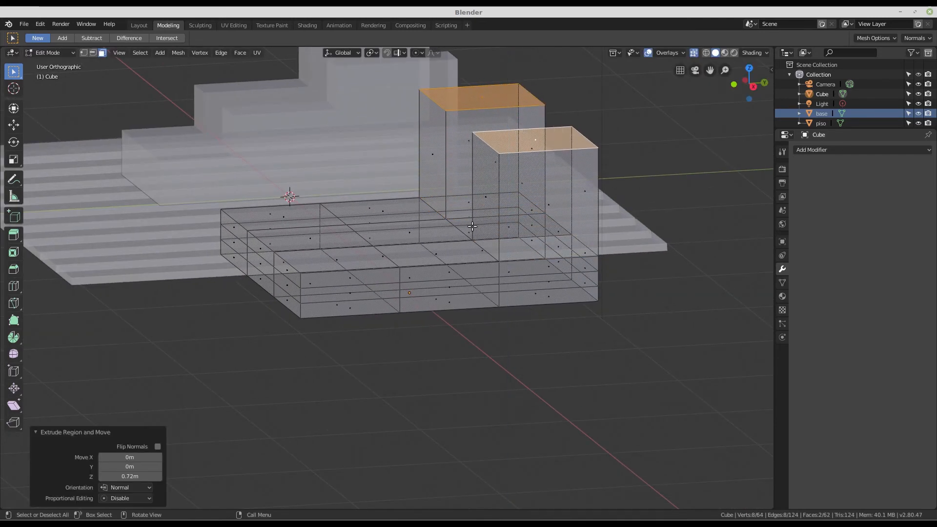
# Step: Extrude the middle top faces on both sides upward about 0.41 m as the lower step, and return to the Layout workspace
pyautogui.click(437, 254)
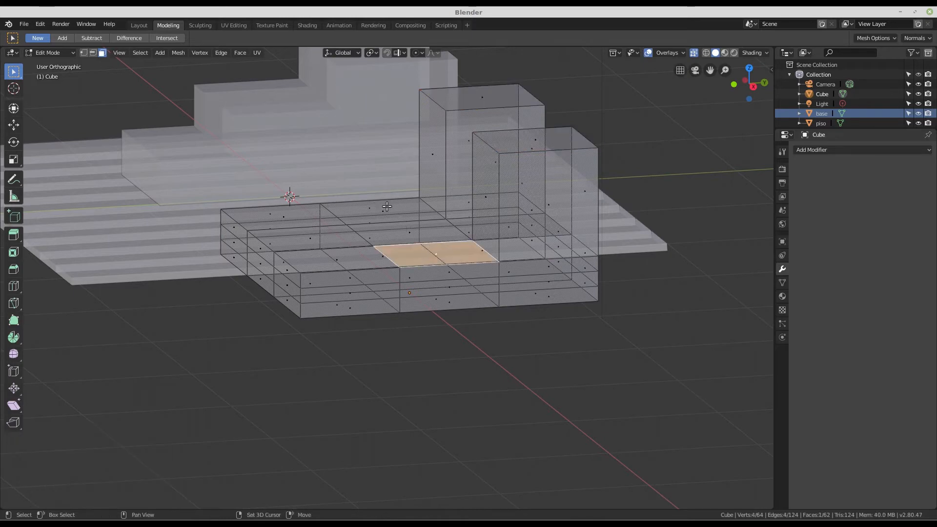
pyautogui.keyDown('shift'); pyautogui.click(402, 203); pyautogui.keyUp('shift')
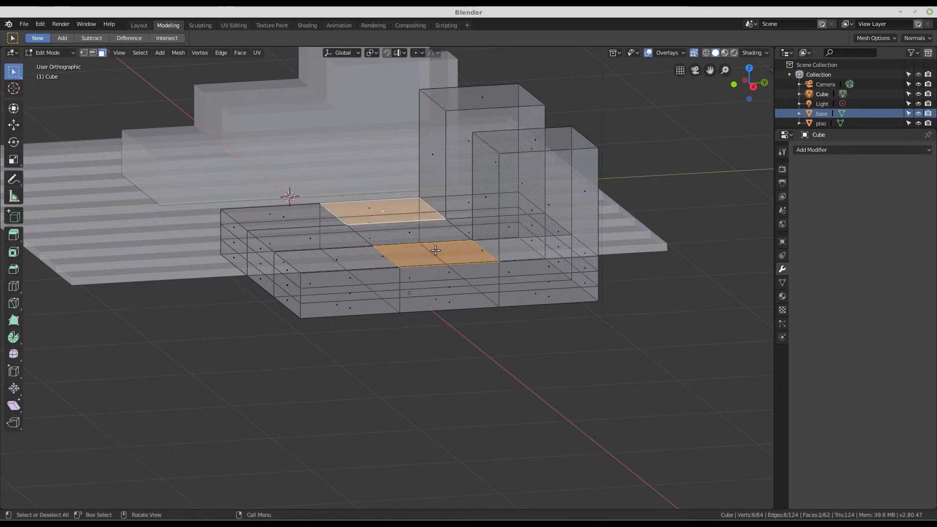
pyautogui.press('e')
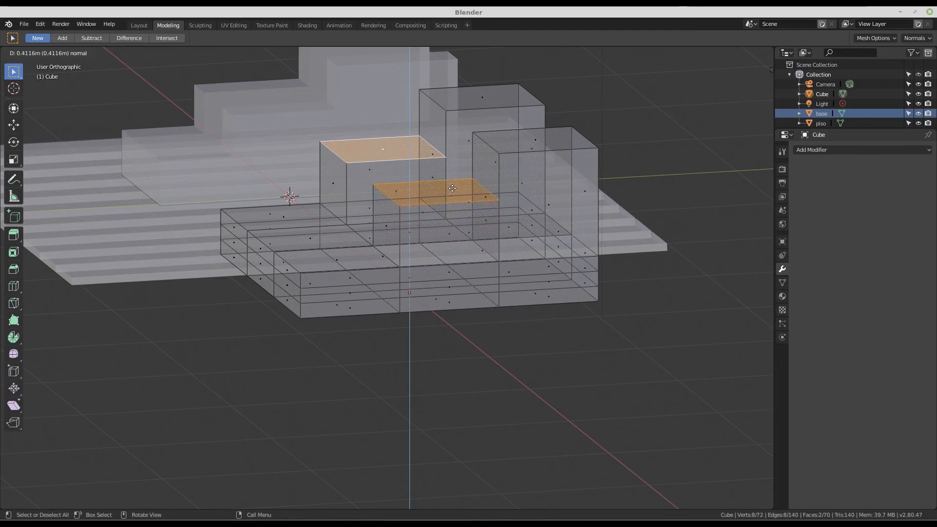
pyautogui.click(453, 188)
pyautogui.scroll(-3, 452, 189)
pyautogui.moveTo(453, 189); pyautogui.dragTo(535, 245, button='middle')
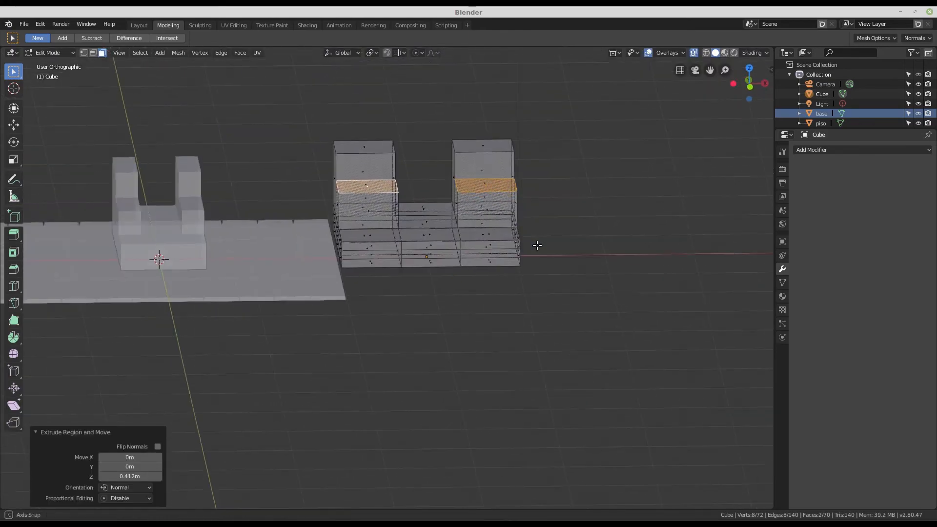
pyautogui.click(139, 26)
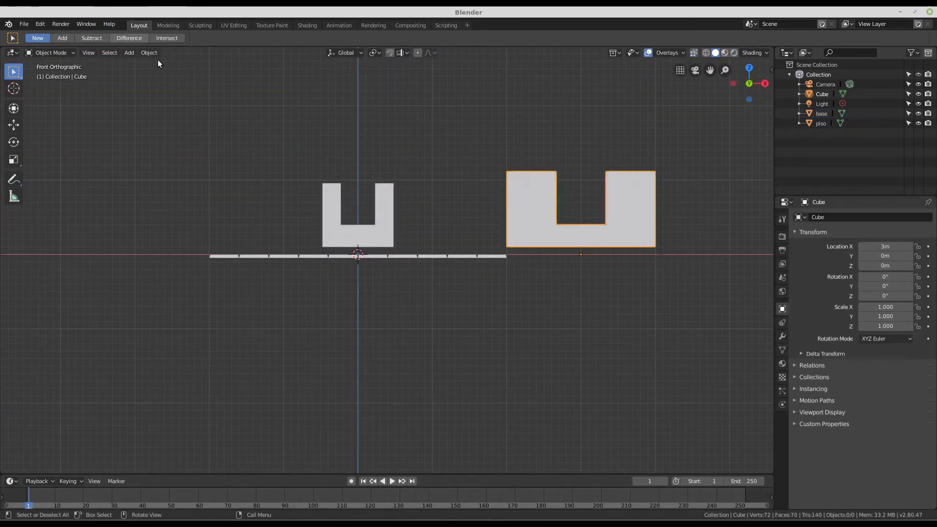
# Step: In the Modeling workspace, try moving the two lower-step top faces about -0.159 m along the Y axis
pyautogui.moveTo(459, 244)
pyautogui.mouseDown(button='middle')
pyautogui.moveTo(480, 256)
pyautogui.moveTo(448, 254)
pyautogui.mouseUp(button='middle')
pyautogui.scroll(3, 572, 174)
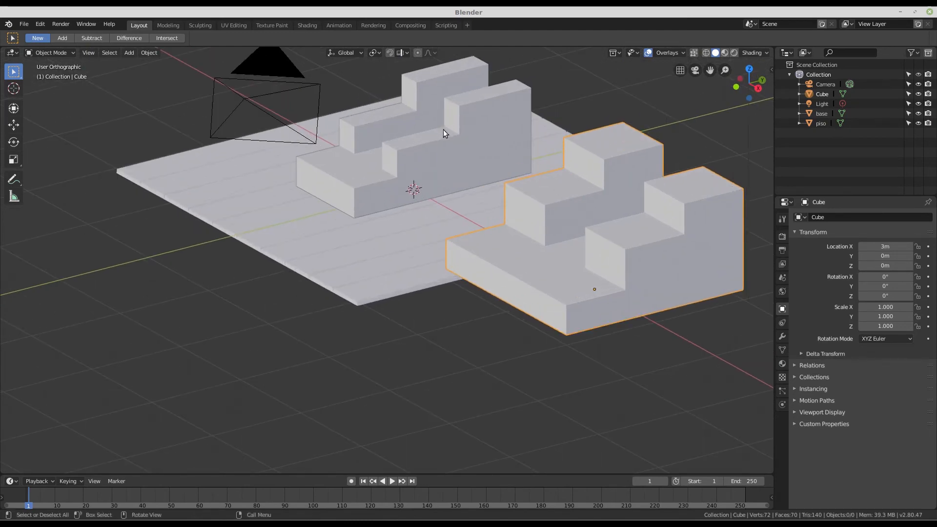
pyautogui.moveTo(460, 137)
pyautogui.mouseDown(button='middle')
pyautogui.moveTo(451, 153)
pyautogui.moveTo(524, 166)
pyautogui.moveTo(505, 140)
pyautogui.moveTo(478, 145)
pyautogui.moveTo(446, 125)
pyautogui.mouseUp(button='middle')
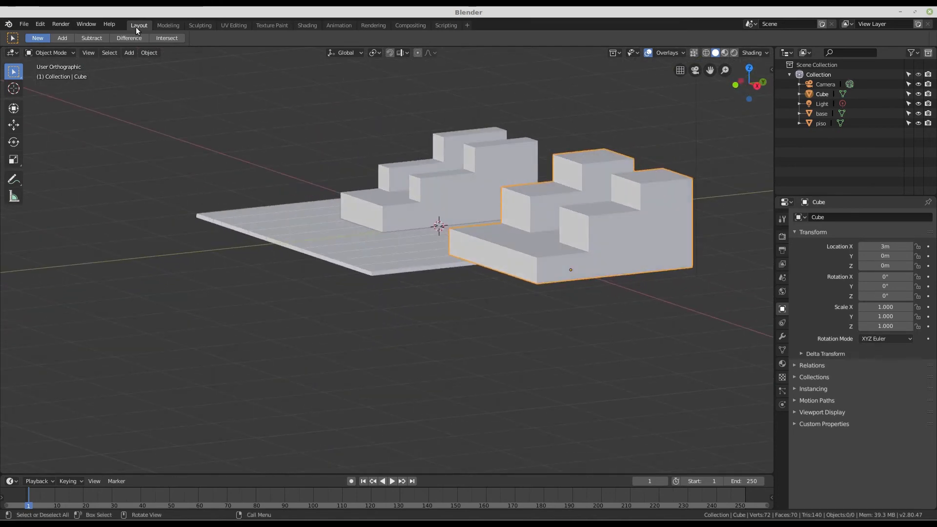
pyautogui.click(169, 25)
pyautogui.moveTo(404, 176); pyautogui.dragTo(409, 142, button='middle')
pyautogui.scroll(2, 405, 149)
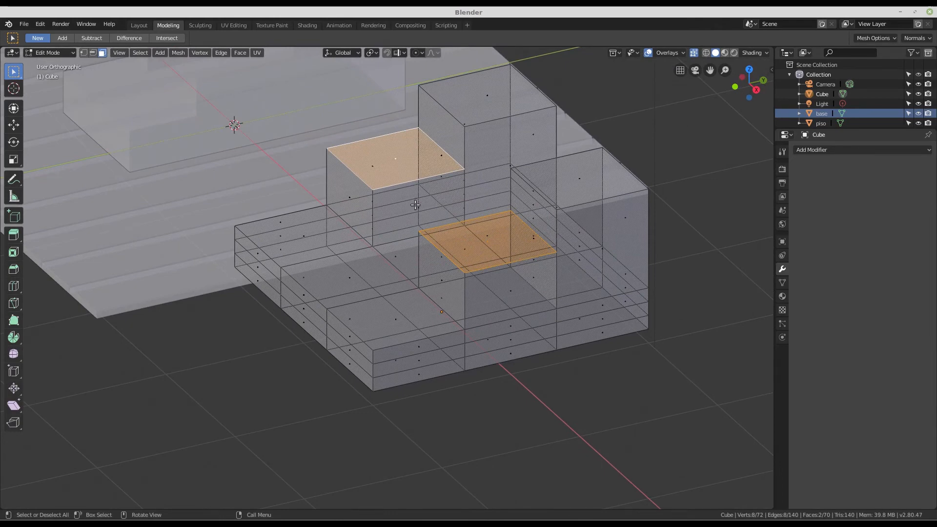
pyautogui.press('g')
pyautogui.press('y')
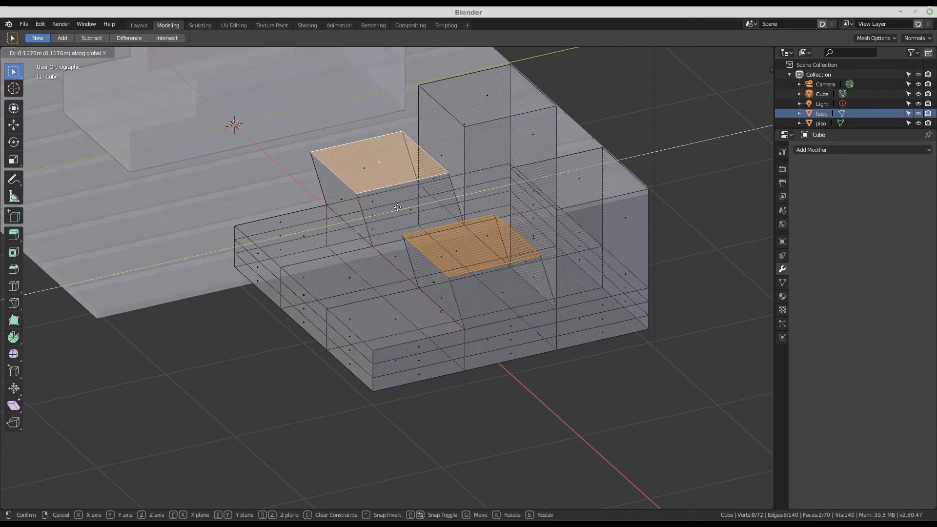
pyautogui.click(396, 210)
pyautogui.moveTo(396, 210); pyautogui.dragTo(442, 204, button='middle')
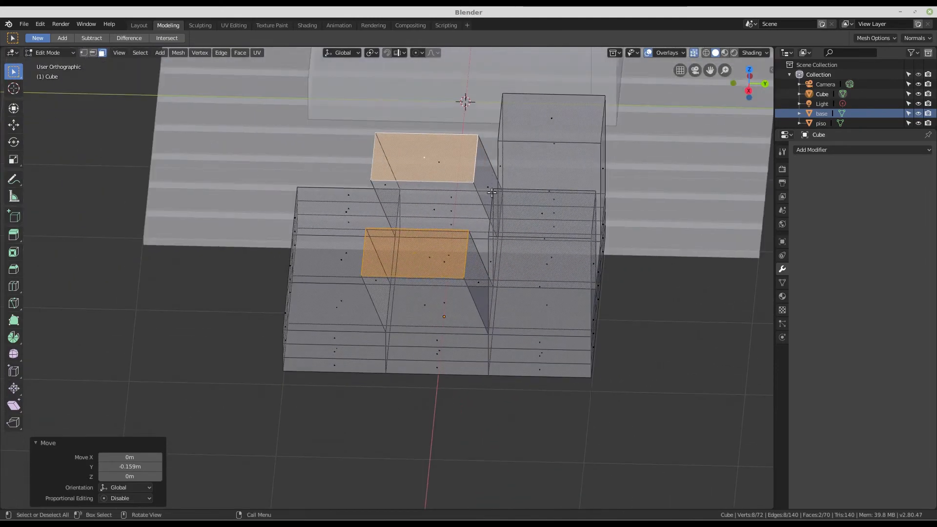
pyautogui.moveTo(480, 276); pyautogui.dragTo(518, 279, button='middle')
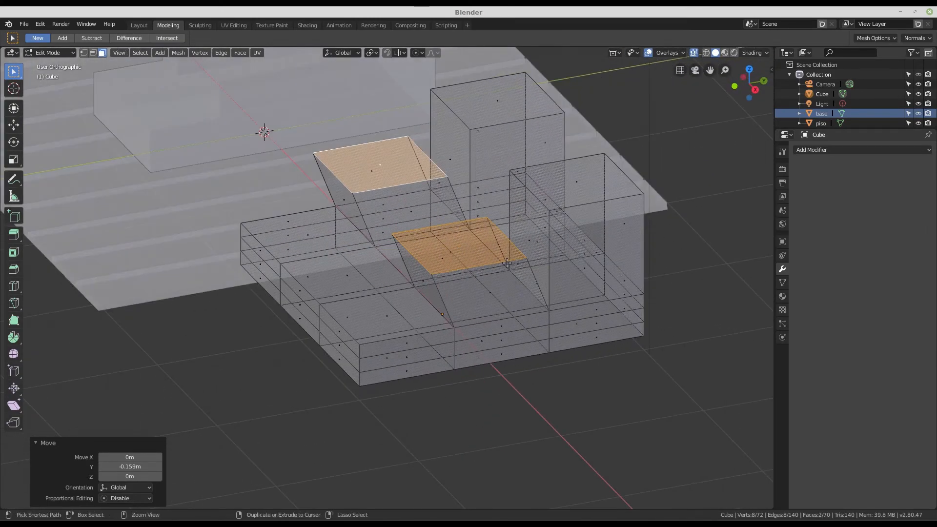
pyautogui.moveTo(507, 263); pyautogui.dragTo(563, 221, button='middle')
pyautogui.scroll(-1, 519, 159)
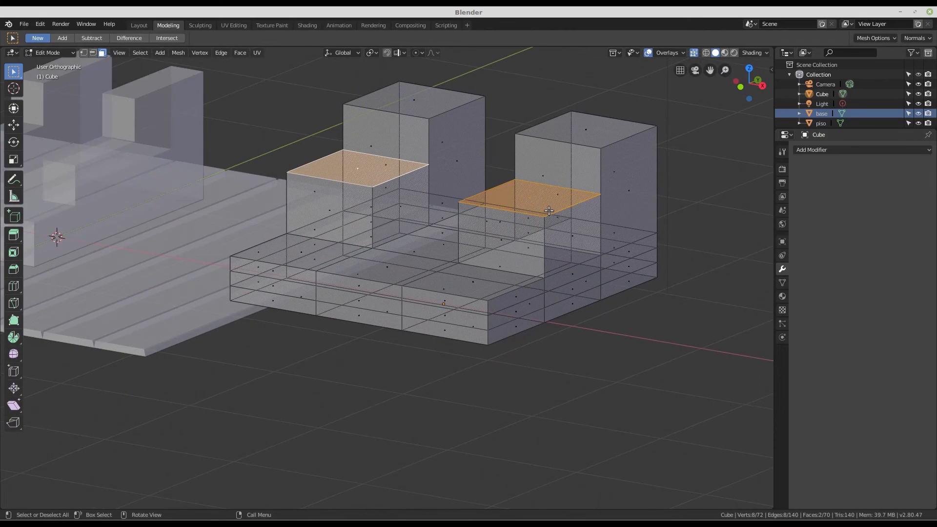
# Step: Undo the lower-step and rear-corner extrusions, returning to the flat block with its two rear corner top faces selected
pyautogui.moveTo(534, 210); pyautogui.dragTo(513, 209, button='middle')
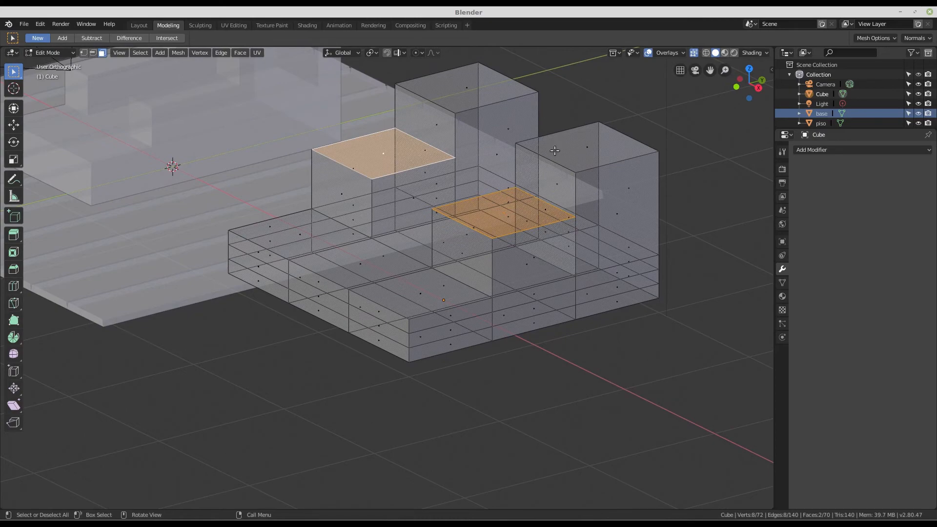
pyautogui.moveTo(547, 219); pyautogui.dragTo(530, 237, button='middle')
pyautogui.scroll(1, 546, 209)
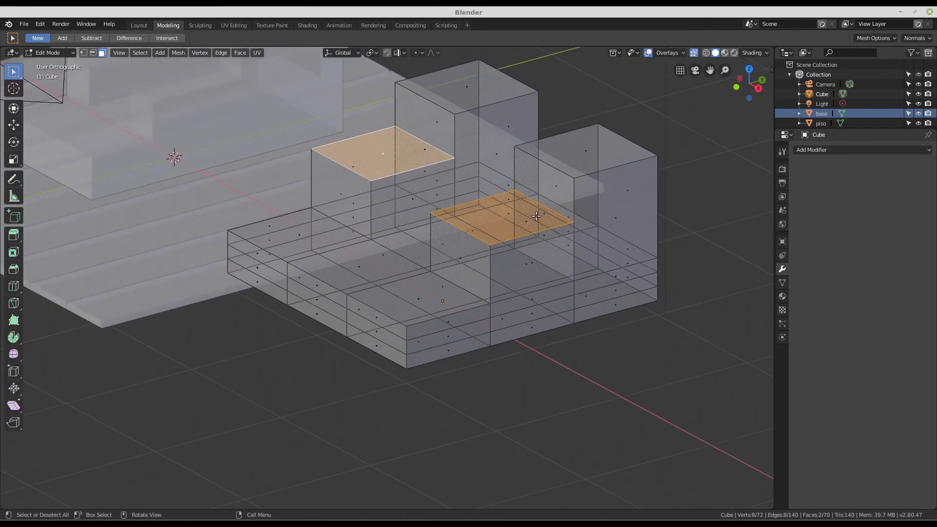
pyautogui.scroll(-1, 541, 201)
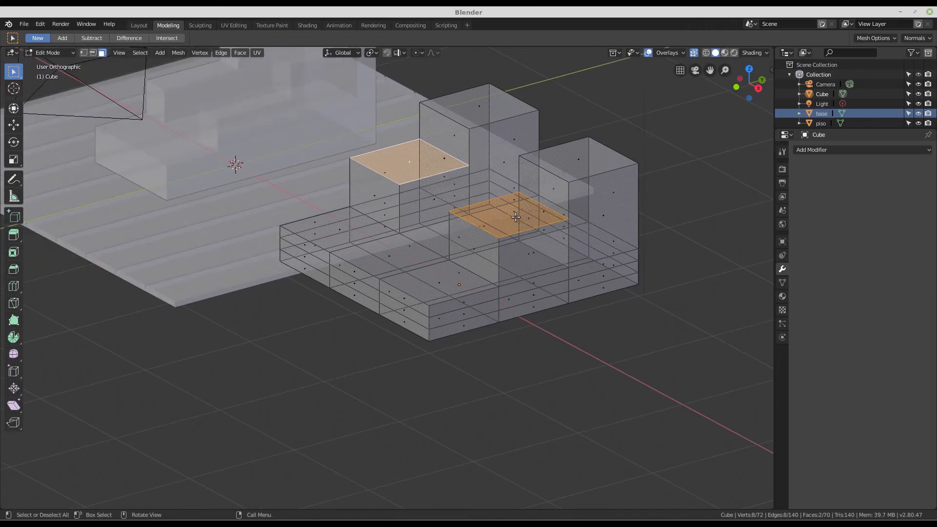
pyautogui.moveTo(516, 217); pyautogui.dragTo(535, 180, button='middle')
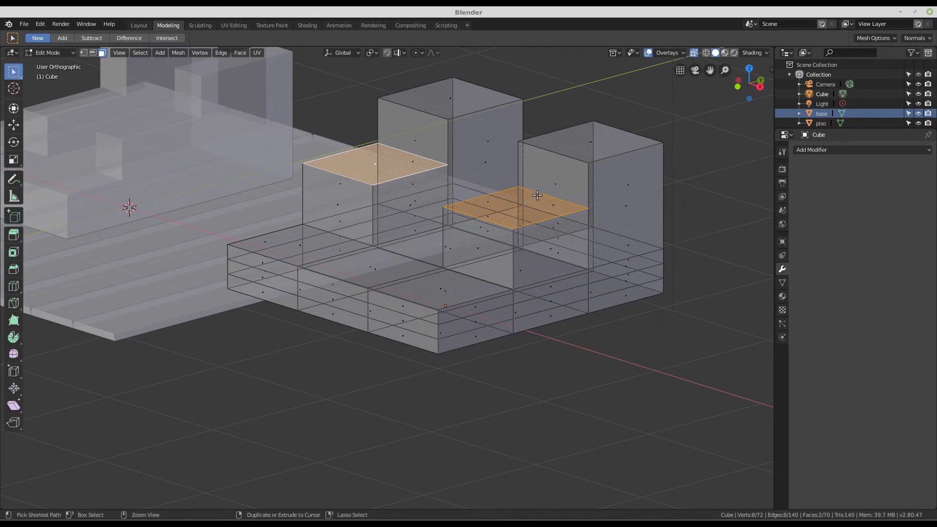
pyautogui.hotkey('ctrl', 'z')
pyautogui.hotkey('ctrl', 'z')
pyautogui.hotkey('ctrl', 'z')
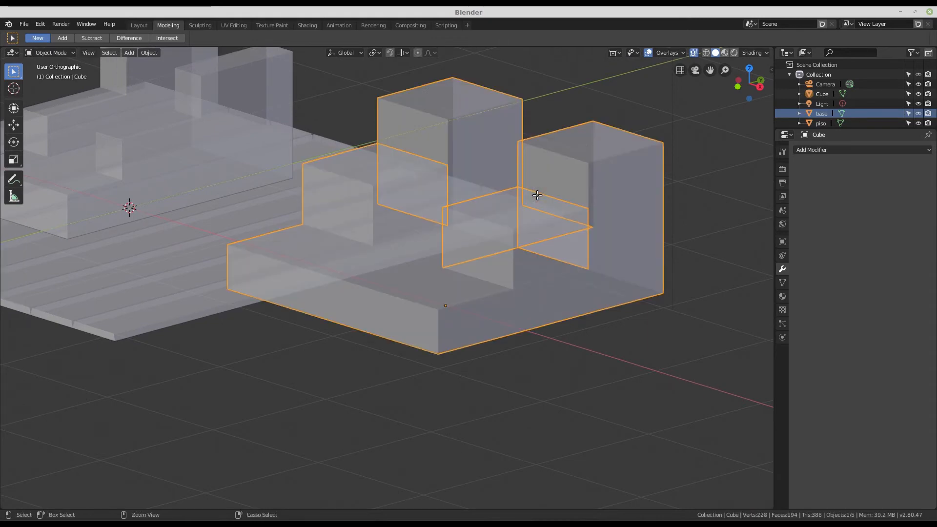
pyautogui.hotkey('ctrl', 'z')
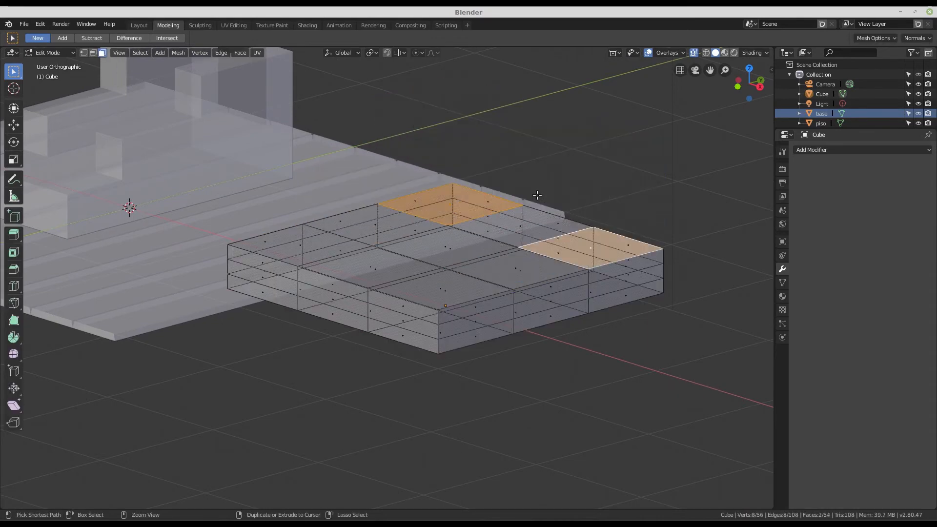
# Step: Add the middle top faces on both sides to the selection and extrude all four faces upward about 0.4 m
pyautogui.moveTo(527, 258); pyautogui.dragTo(497, 255, button='middle')
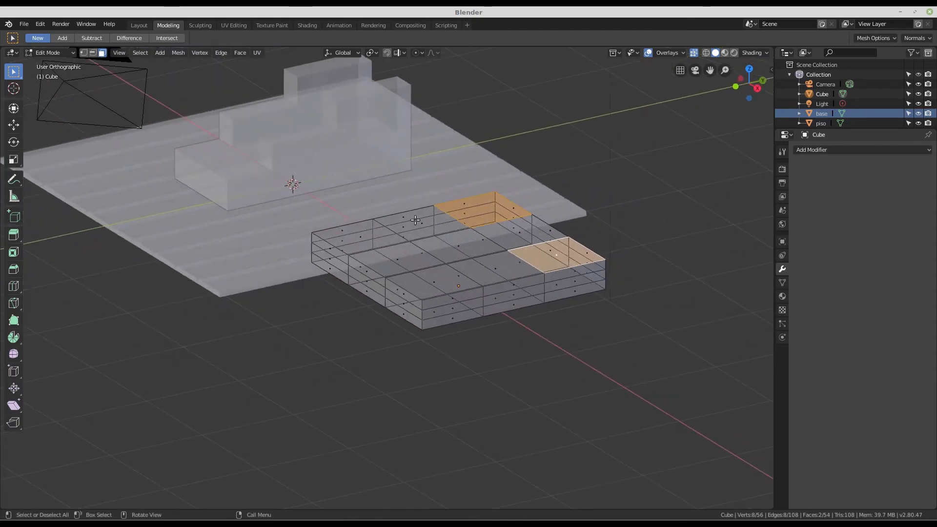
pyautogui.scroll(2, 415, 221)
pyautogui.keyDown('shift'); pyautogui.click(428, 229); pyautogui.keyUp('shift')
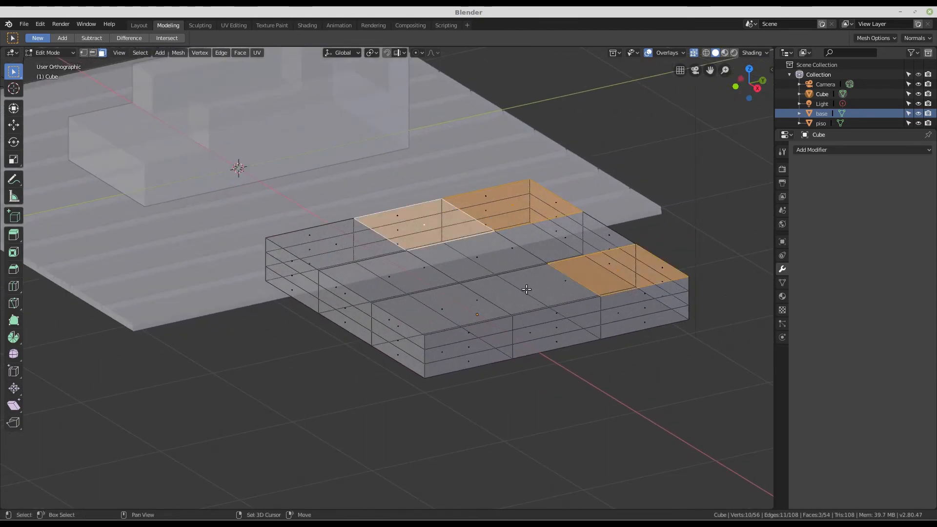
pyautogui.keyDown('shift'); pyautogui.click(553, 294); pyautogui.keyUp('shift')
pyautogui.press('e')
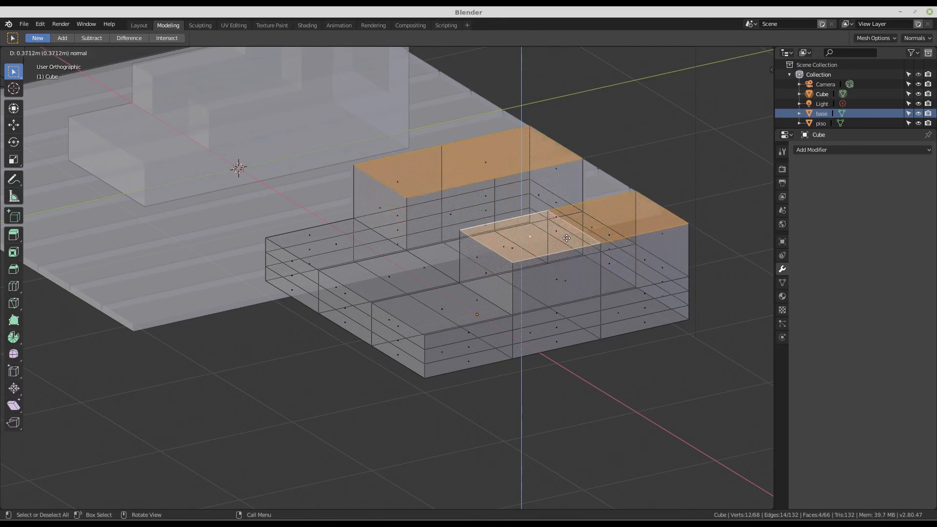
pyautogui.click(515, 145)
# Step: Select only the two rear corner top faces and extrude them upward about 0.4 m as the taller step
pyautogui.click(516, 147)
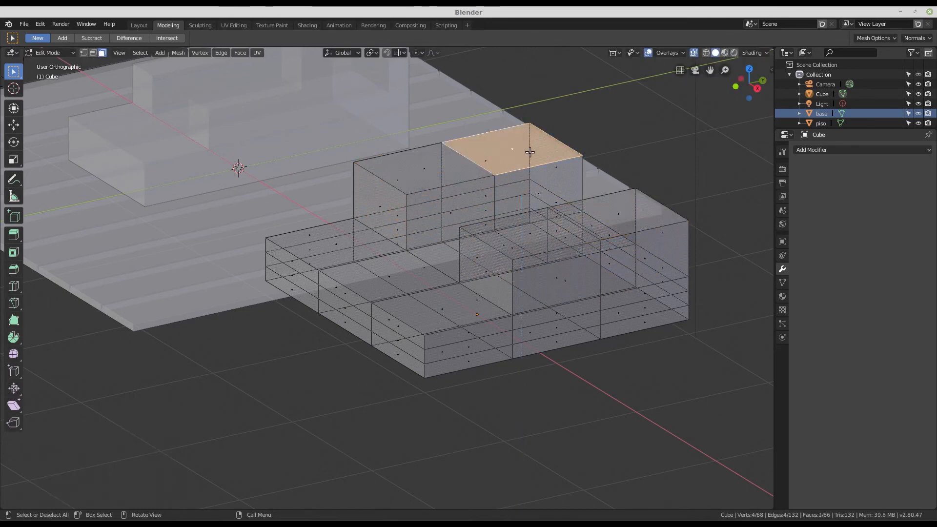
pyautogui.keyDown('shift'); pyautogui.click(625, 222); pyautogui.keyUp('shift')
pyautogui.press('e')
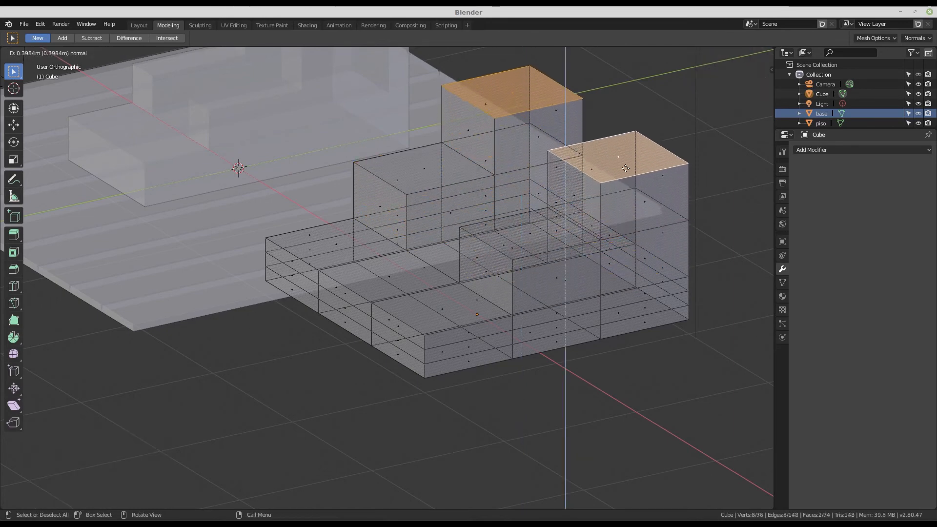
pyautogui.click(624, 163)
# Step: Select the two lower-step top faces and try moving them freely to test how the connected geometry follows
pyautogui.click(530, 234)
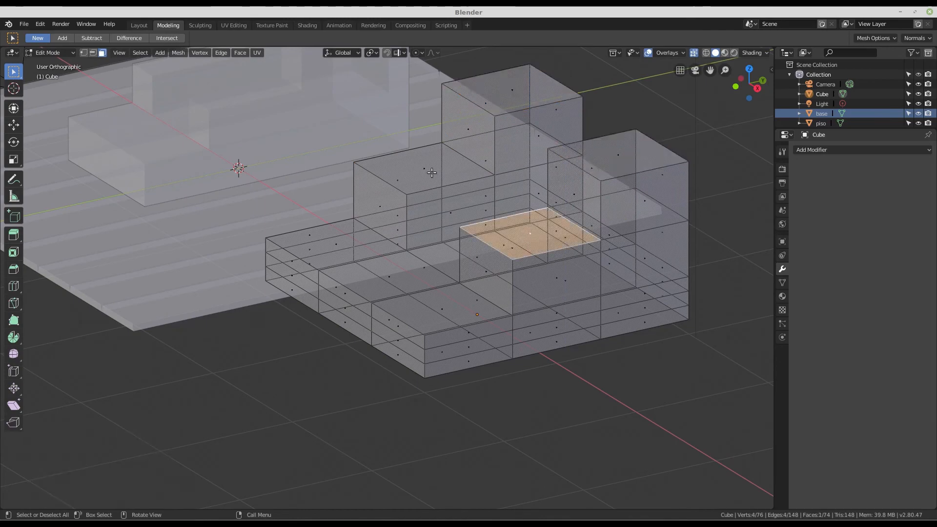
pyautogui.keyDown('shift'); pyautogui.click(451, 169); pyautogui.keyUp('shift')
pyautogui.moveTo(451, 169)
pyautogui.mouseDown(button='middle')
pyautogui.moveTo(460, 172)
pyautogui.moveTo(452, 169)
pyautogui.mouseUp(button='middle')
pyautogui.scroll(1, 452, 168)
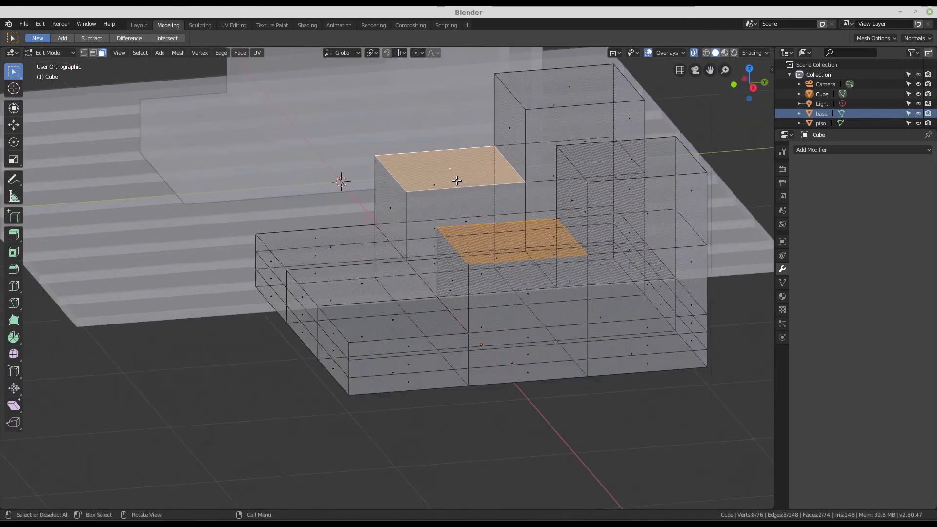
pyautogui.press('g')
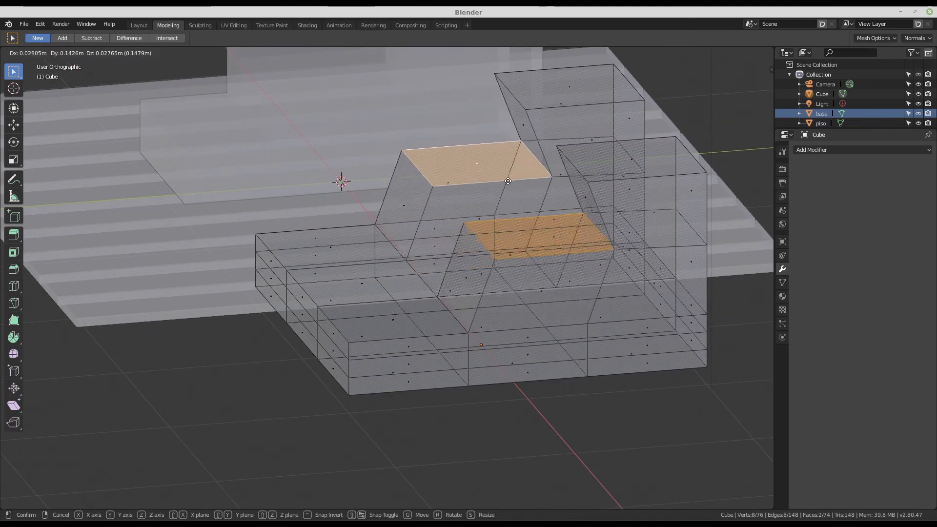
pyautogui.press('Escape')
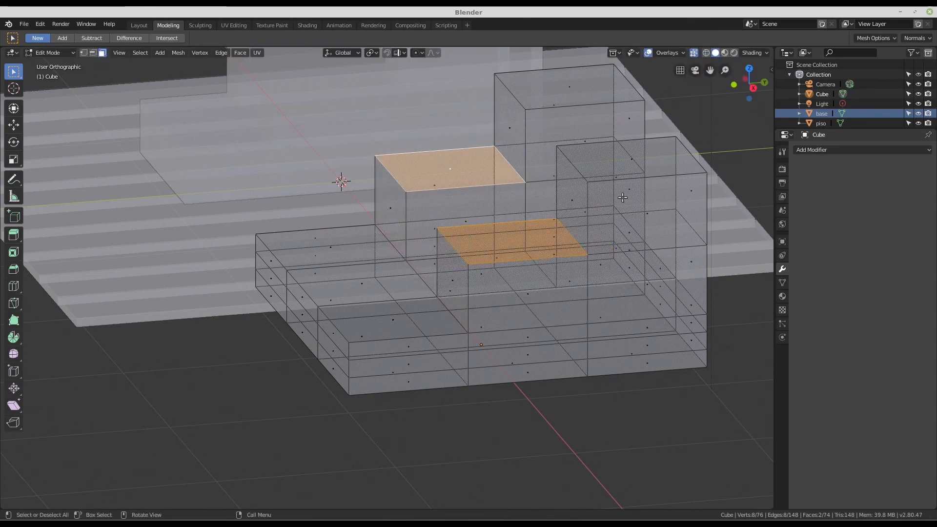
# Step: Return to Object Mode and delete the demonstration Cube beside the plank floor
pyautogui.moveTo(543, 135); pyautogui.dragTo(468, 250, button='middle')
pyautogui.press('Tab')
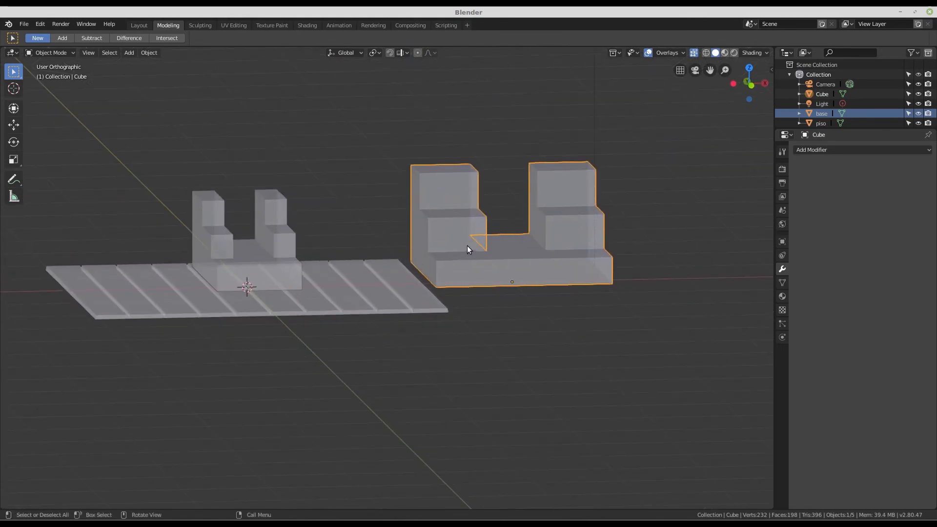
pyautogui.press('x')
pyautogui.click(461, 217)
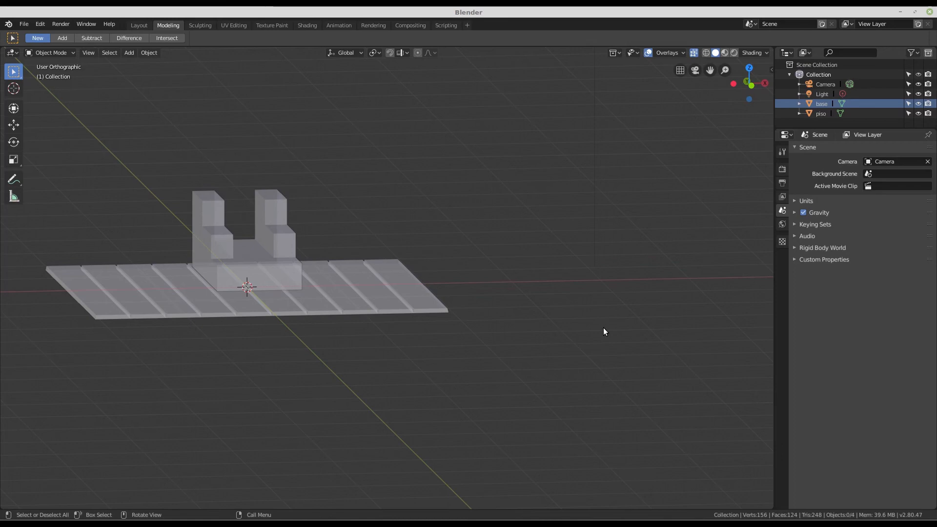
# Step: Start saving the scene as a new file and go to the youtube/video_5 folder
pyautogui.click(23, 25)
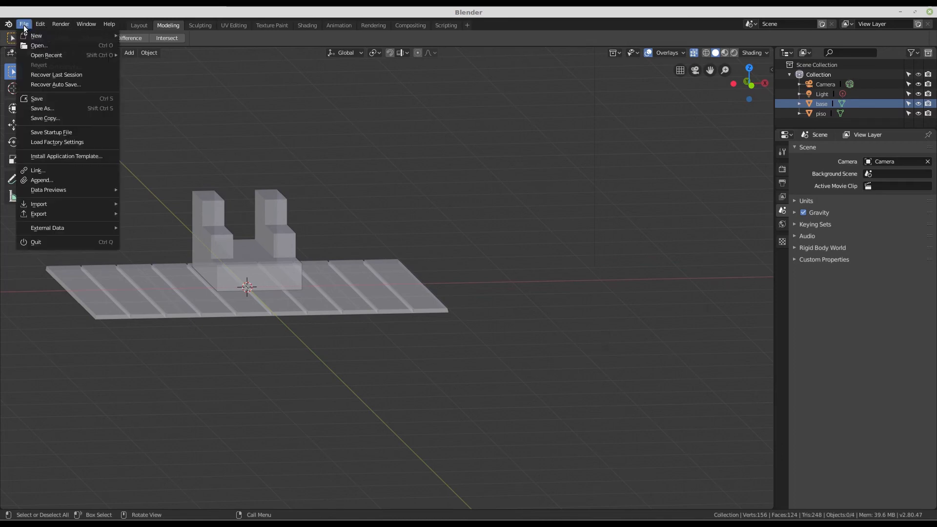
pyautogui.click(60, 108)
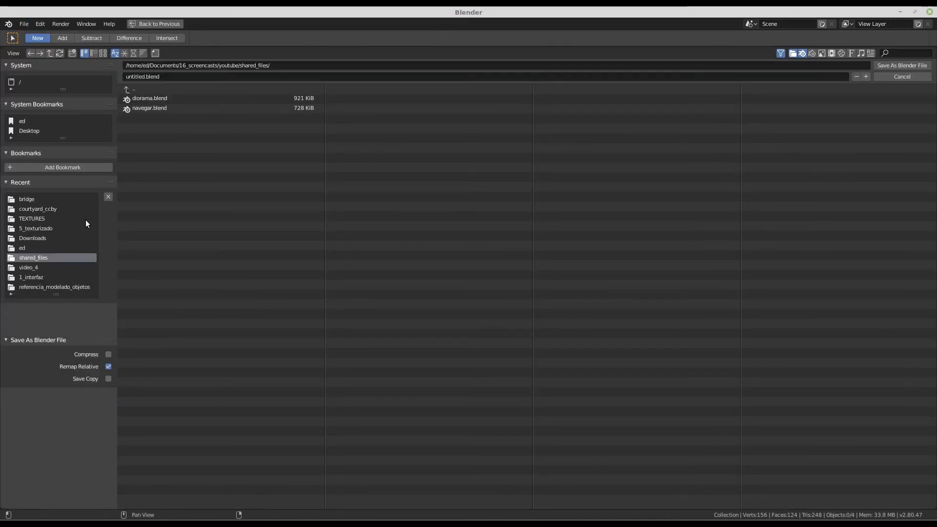
pyautogui.click(170, 89)
pyautogui.click(160, 157)
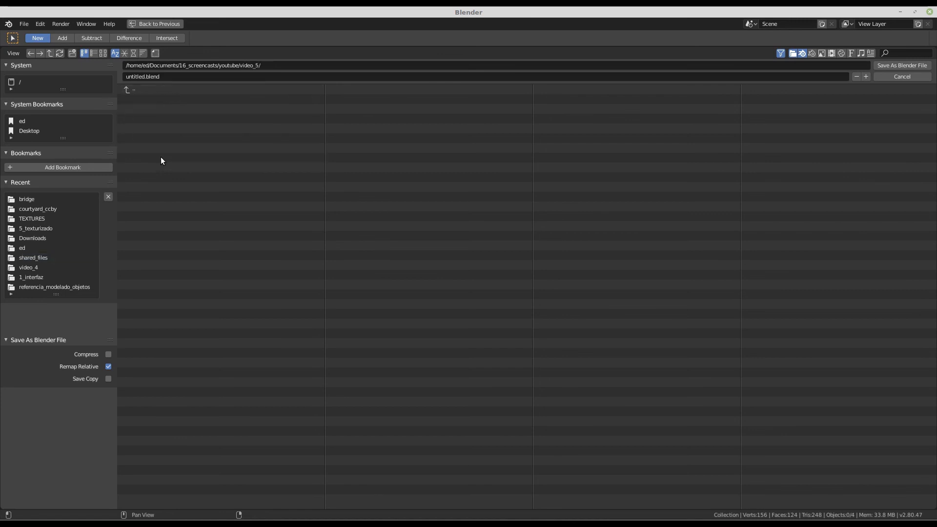
# Step: Name the file diorama.blend and save it
pyautogui.click(144, 77)
pyautogui.click(145, 77)
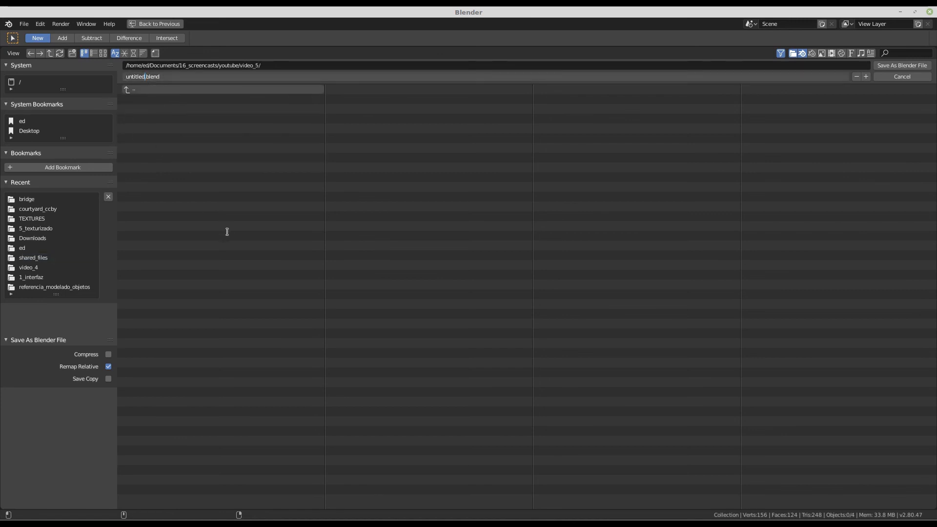
pyautogui.press('BackSpace')
pyautogui.press('BackSpace')
pyautogui.press('BackSpace')
pyautogui.write('diorama')
pyautogui.click(903, 66)
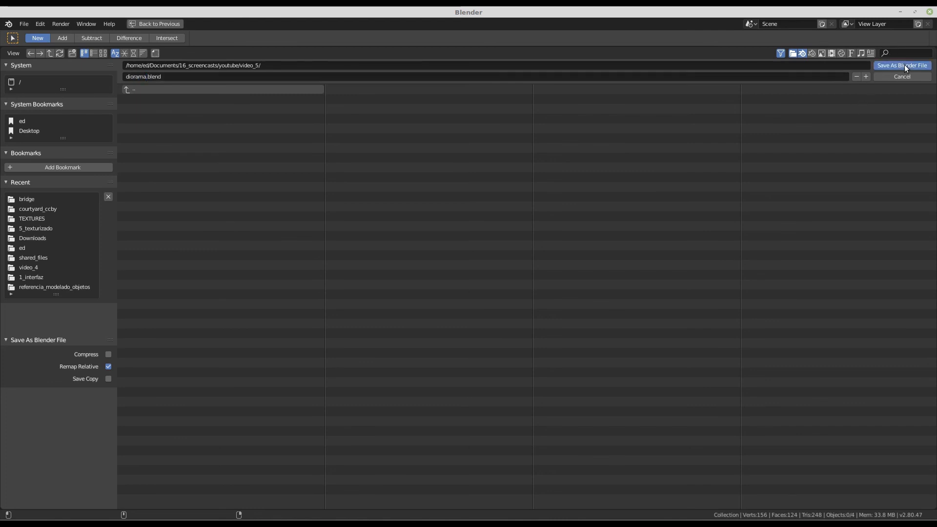
pyautogui.click(904, 65)
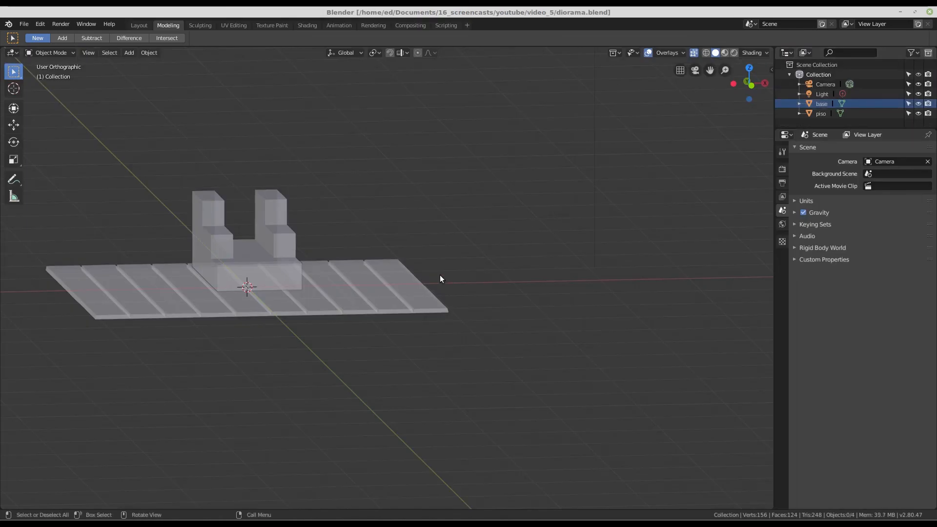